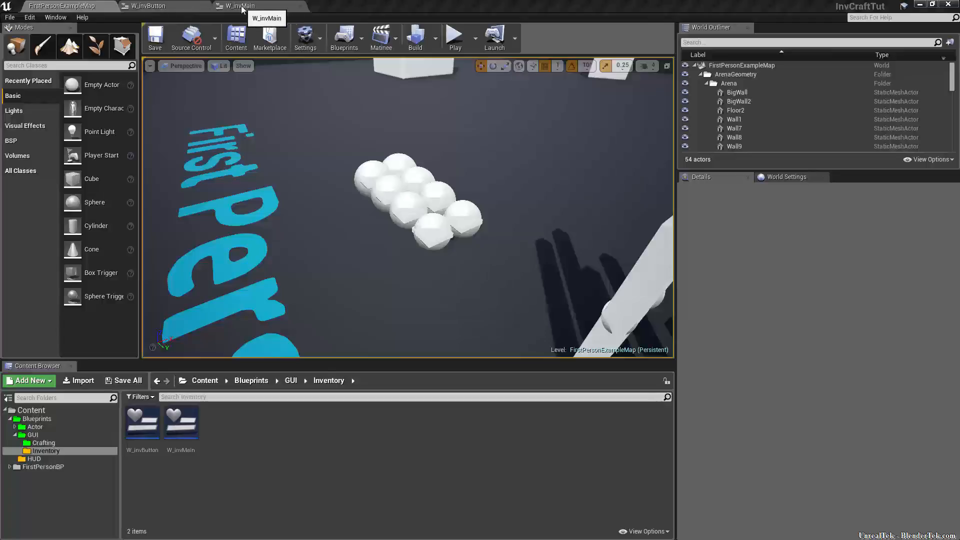
Step: Open the W_invButton blueprint and delete its W_invMain_ref variable
left_click(170, 7)
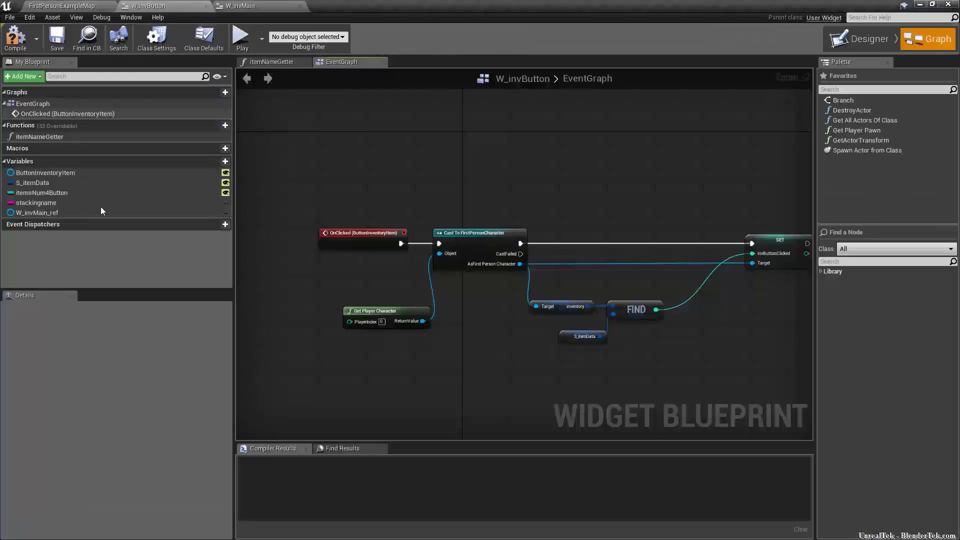
left_click(84, 214)
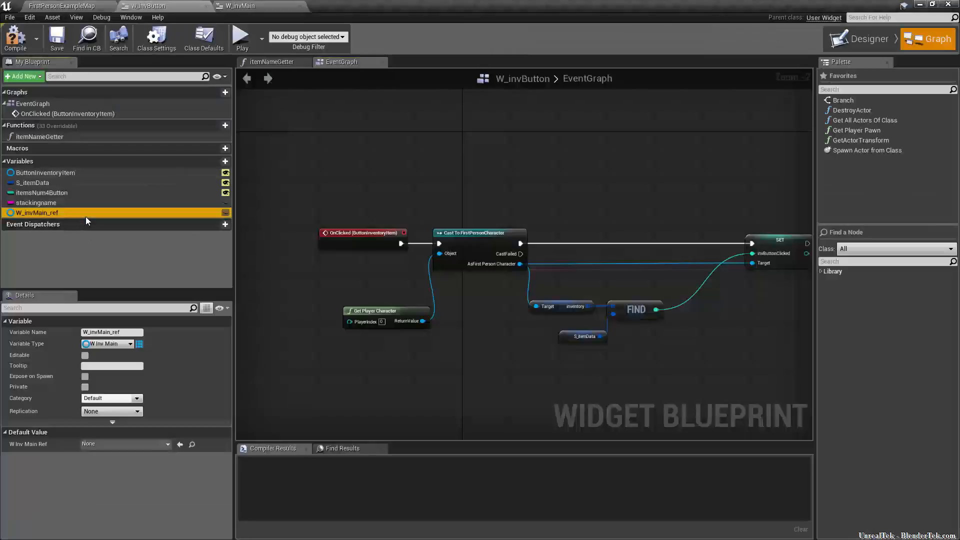
key("Delete")
left_click(217, 149)
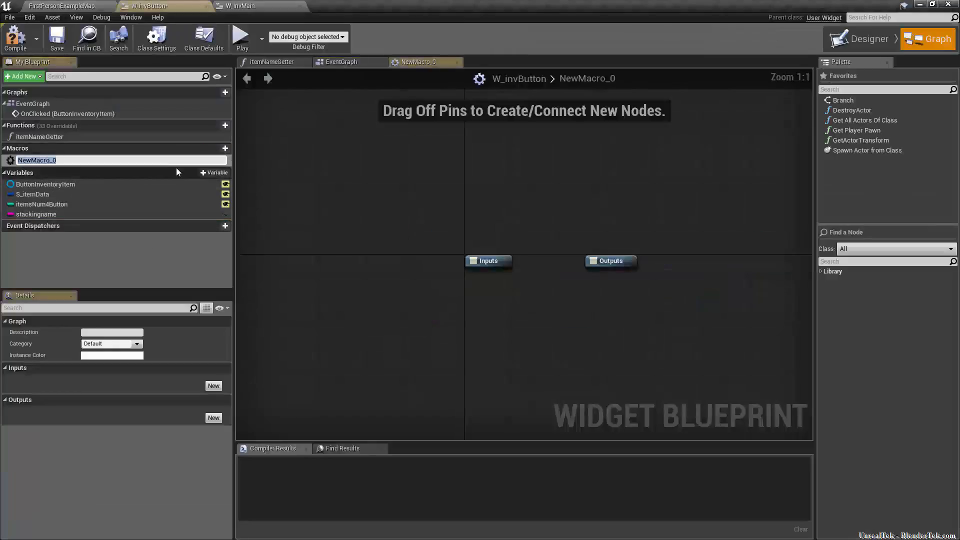
left_click(103, 167)
left_click(106, 161)
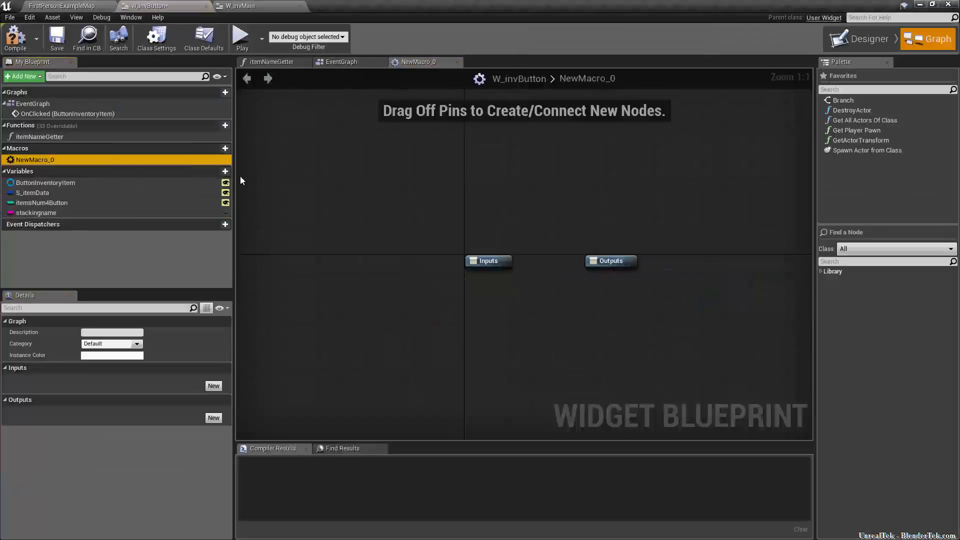
key("Delete")
Step: Add a variable named w_invMainRef with the W Inv Main object reference as its type
left_click(225, 161)
type("w_")
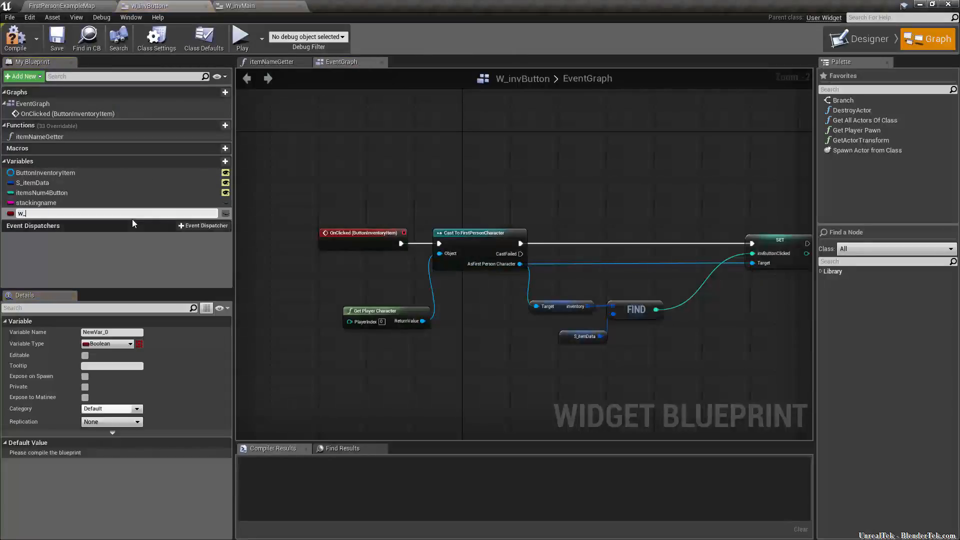
type("invMainRef")
key("Return")
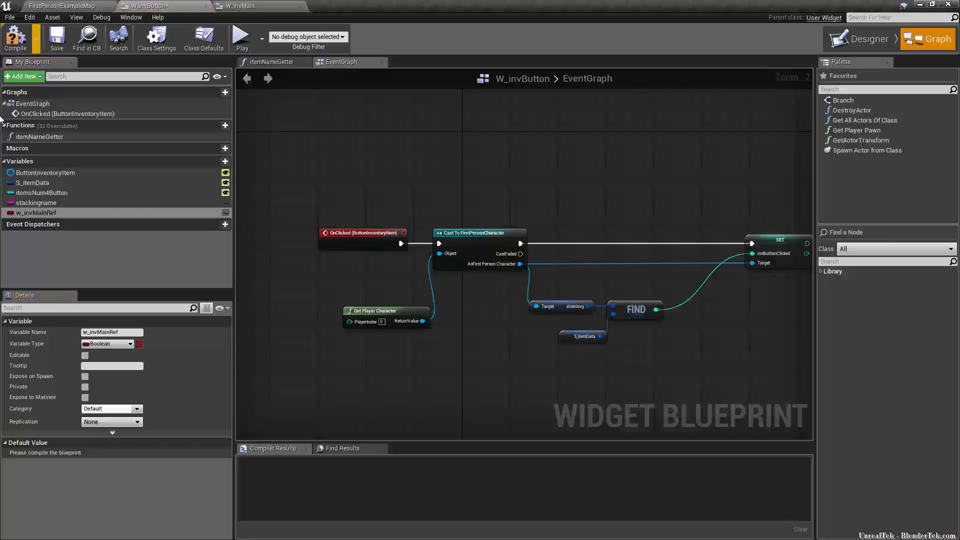
left_click(97, 344)
type("w_")
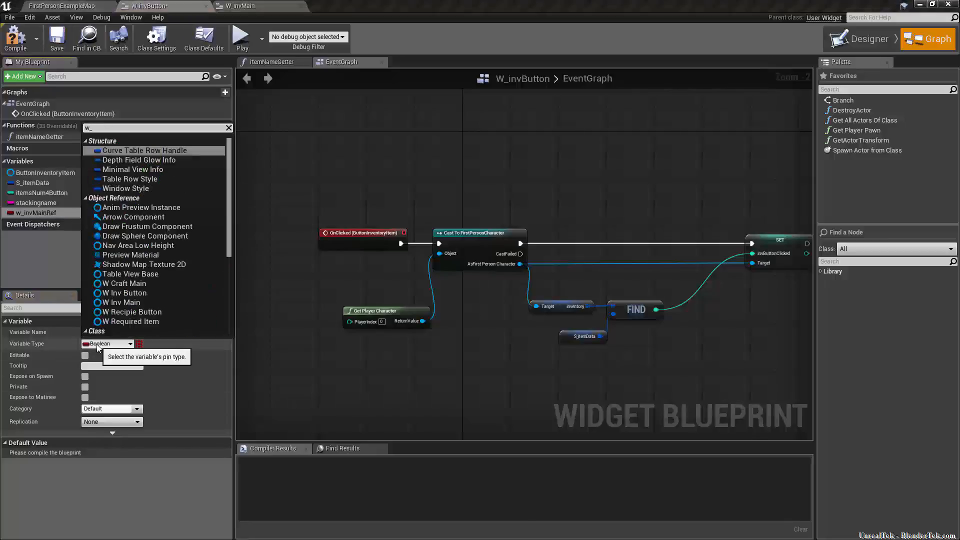
type("inv")
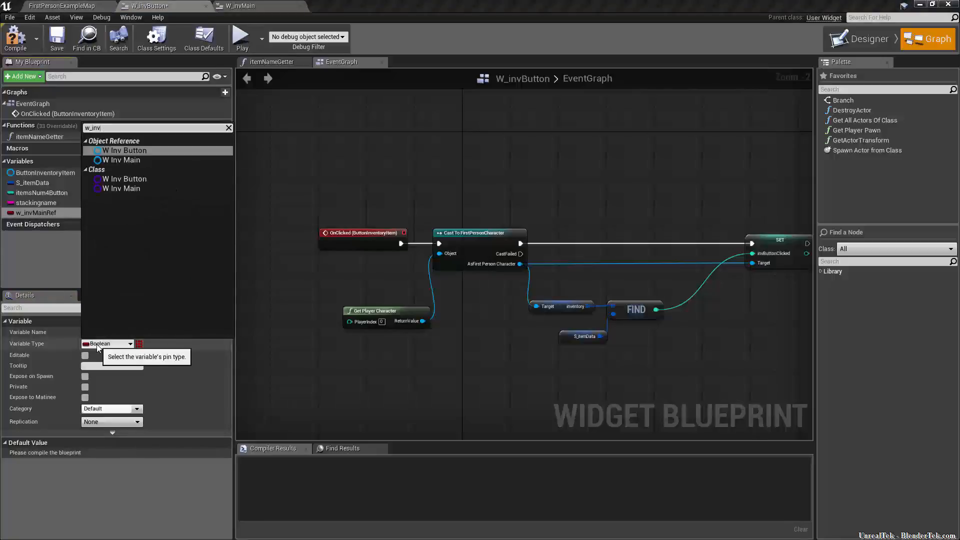
left_click(150, 161)
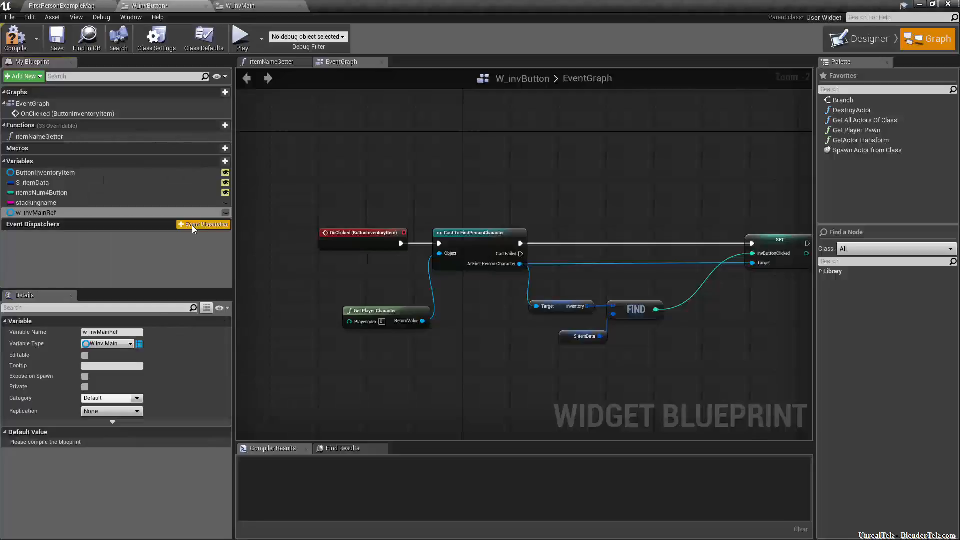
Step: Make the w_invMainRef variable editable, and compile and save the W_invButton blueprint
left_click(226, 213)
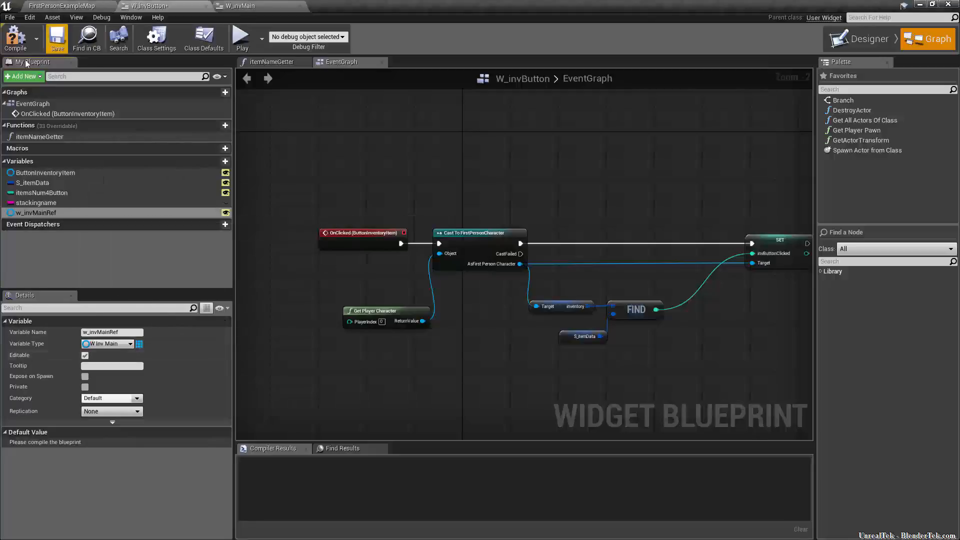
left_click(15, 37)
left_click(64, 49)
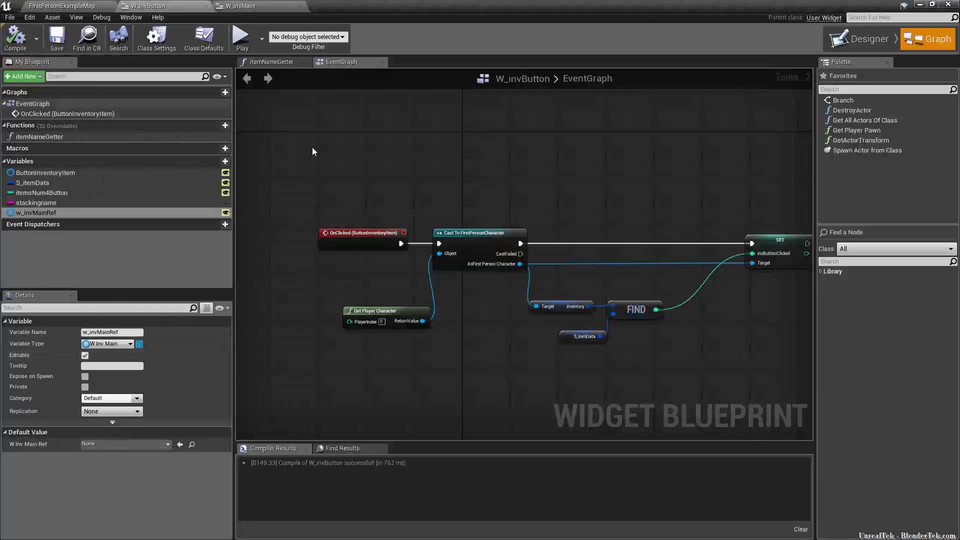
Step: Disconnect the execution link between Cast To FirstPersonCharacter and the SET invButtonClicked node, and reconnect it
right_click_drag(624, 197, 490, 212)
scroll(470, 255, "up", 2)
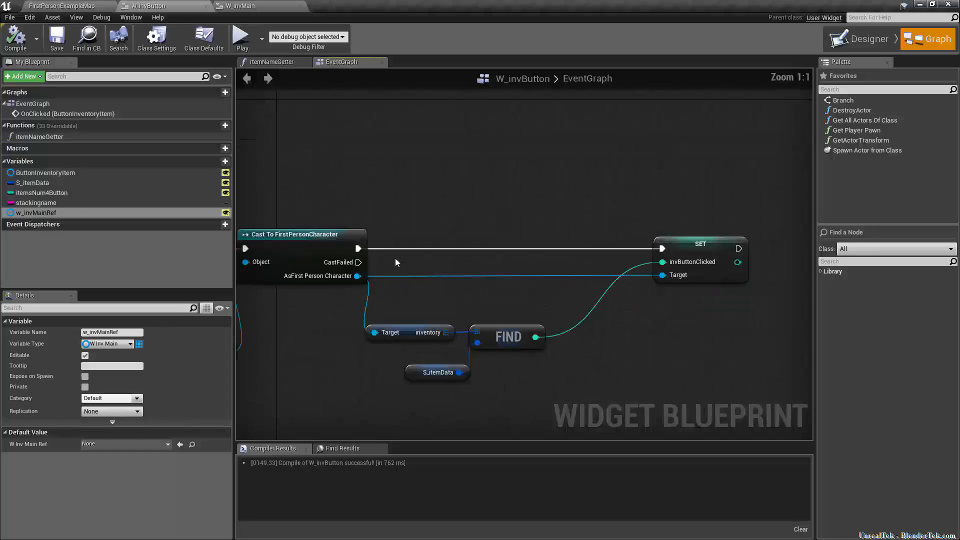
left_click(358, 249, "alt")
right_click_drag(413, 223, 660, 200)
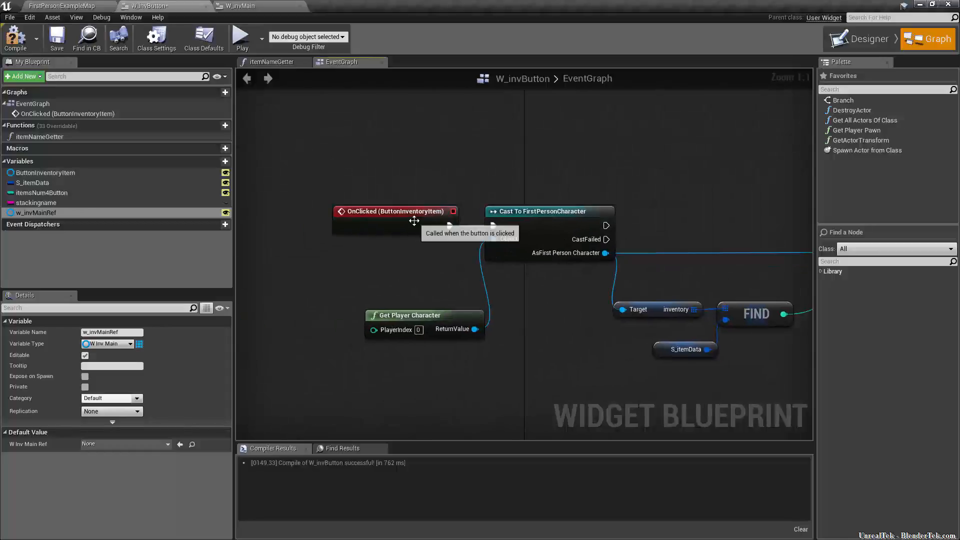
left_click(414, 220)
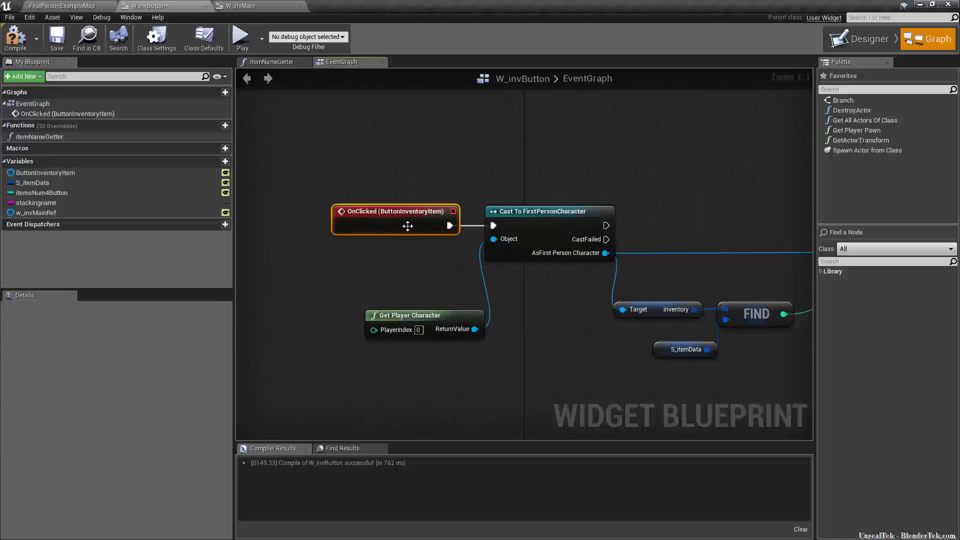
right_click_drag(574, 334, 313, 317)
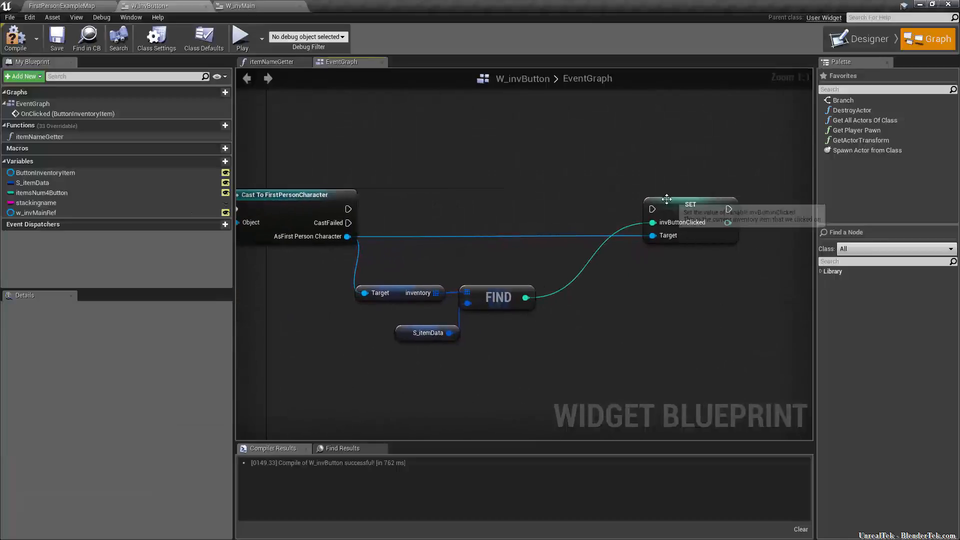
left_click_drag(653, 209, 348, 209)
Step: Move the SET invButtonClicked node closer to the FIND node and the cast
left_click_drag(695, 203, 578, 205)
left_click(616, 283)
right_click_drag(617, 283, 320, 289)
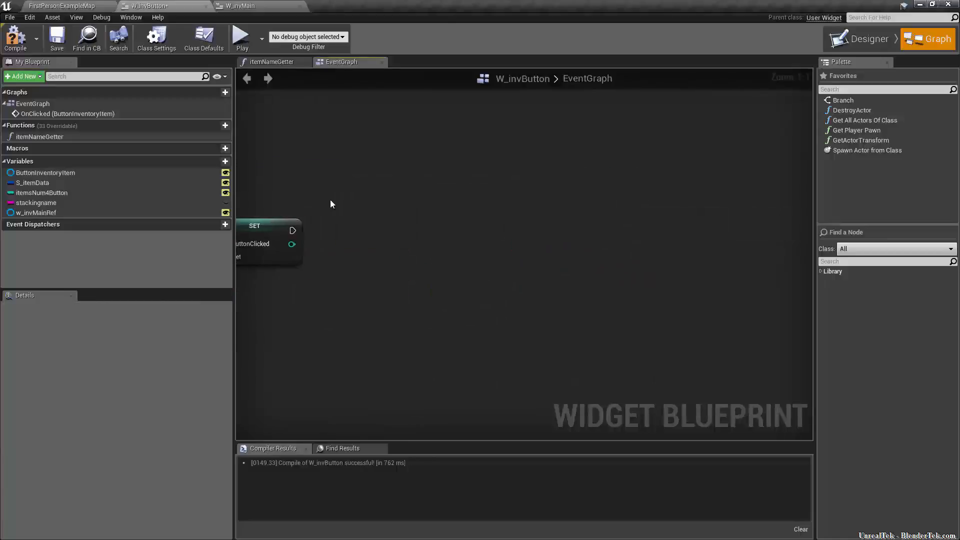
Step: In W_invMain's event graph, break the execution link from the SET S_itemData node to Add Child
left_click(259, 7)
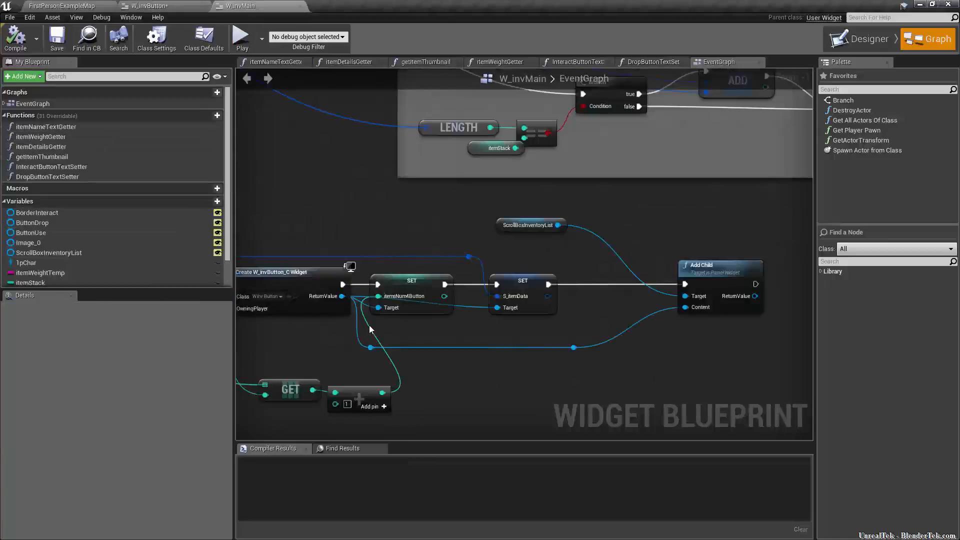
right_click_drag(603, 314, 544, 245)
scroll(544, 245, "up", 1)
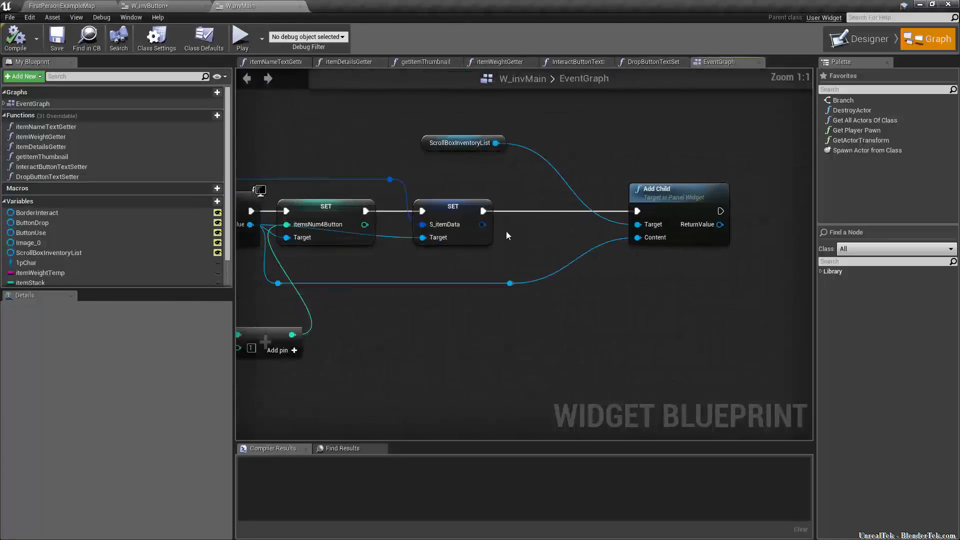
left_click(481, 211, "alt")
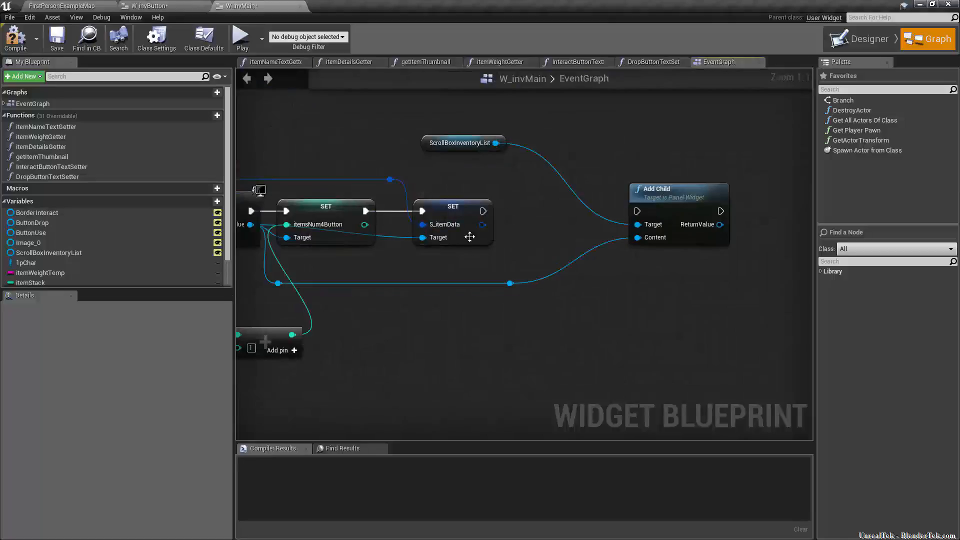
Step: Add a Set w_invMainRef node from the Create W_invButton widget's return value and wire its execution between SET S_itemData and Add Child
right_click_drag(421, 195, 598, 181)
left_click(355, 184)
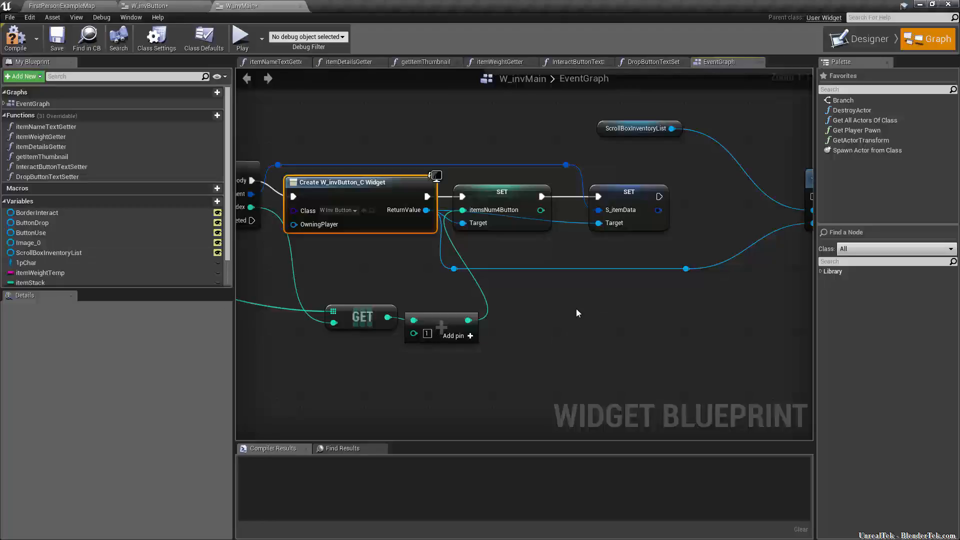
right_click_drag(445, 210, 350, 200)
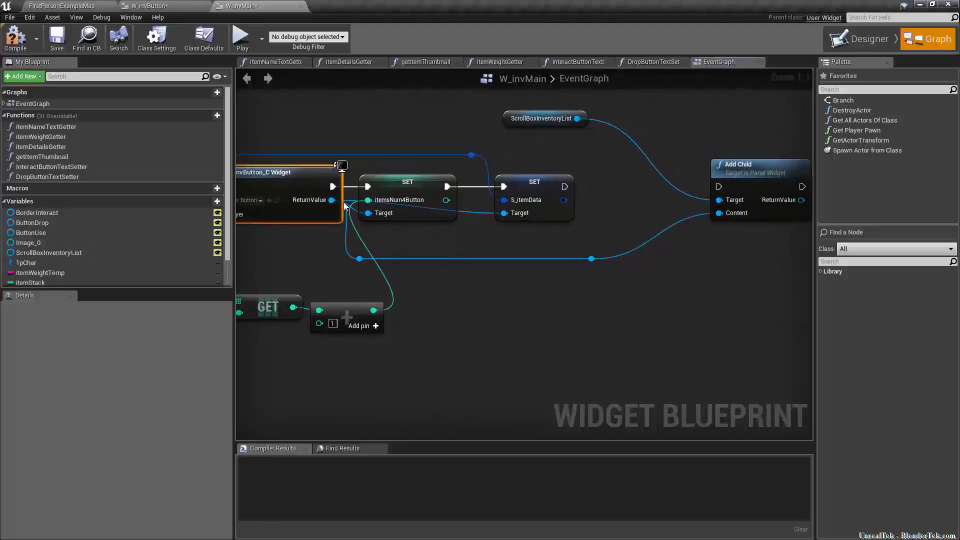
left_click_drag(337, 201, 598, 184)
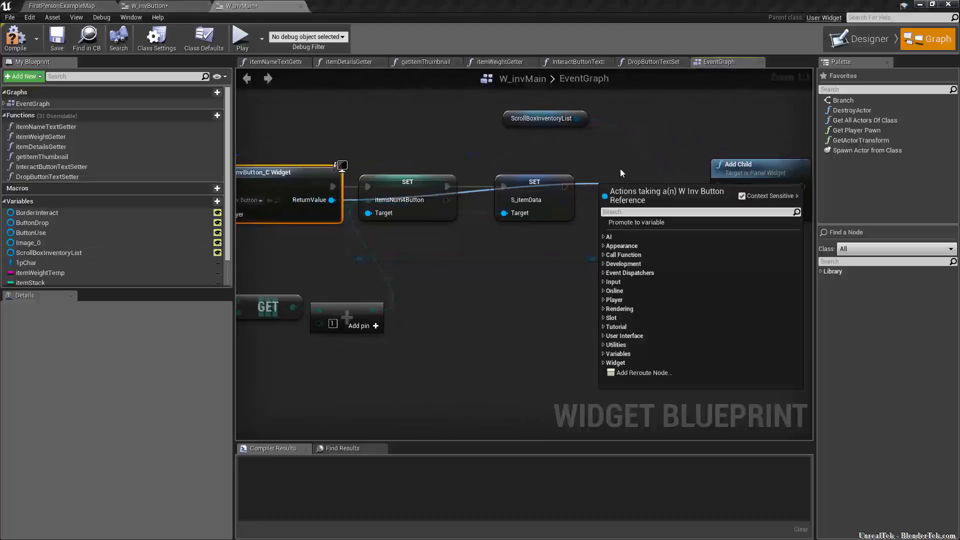
type("set w_")
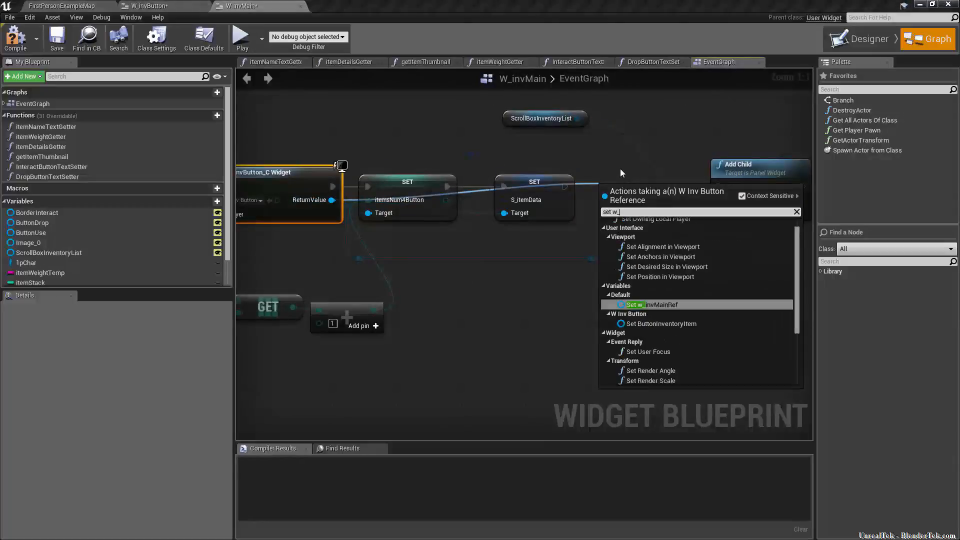
type("in")
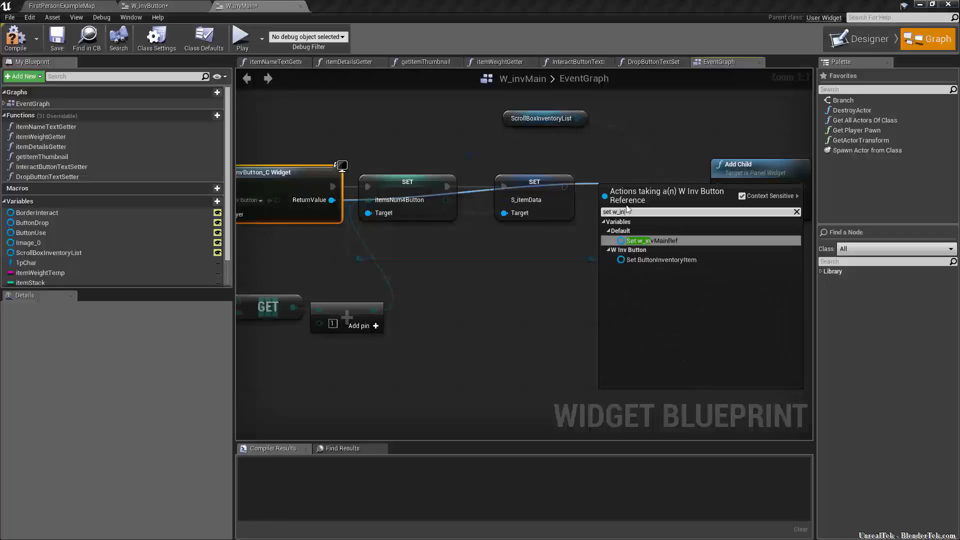
left_click(664, 241)
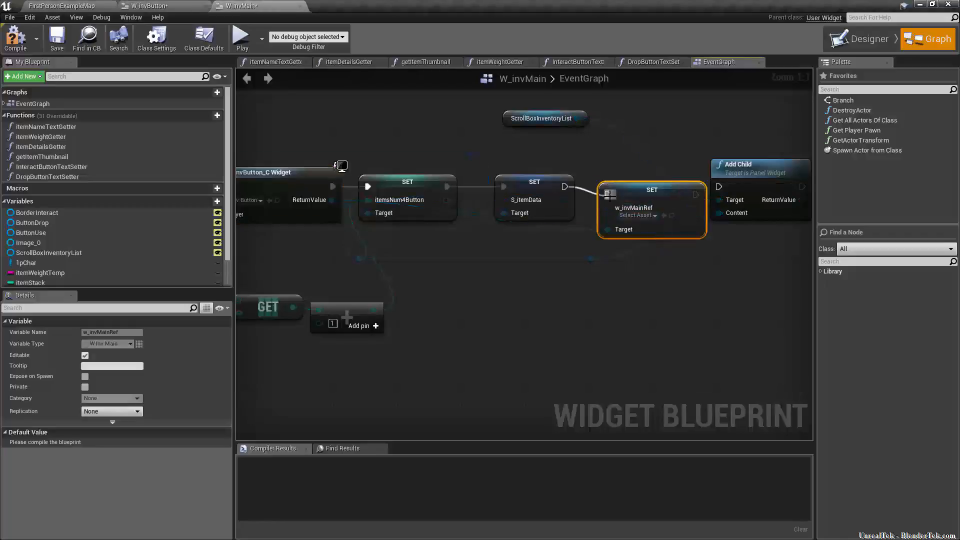
left_click_drag(674, 203, 720, 189)
Step: Feed a reference to self into the w_invMainRef input, place the self node beneath the SET nodes, and compile W_invMain
left_click_drag(592, 205, 554, 282)
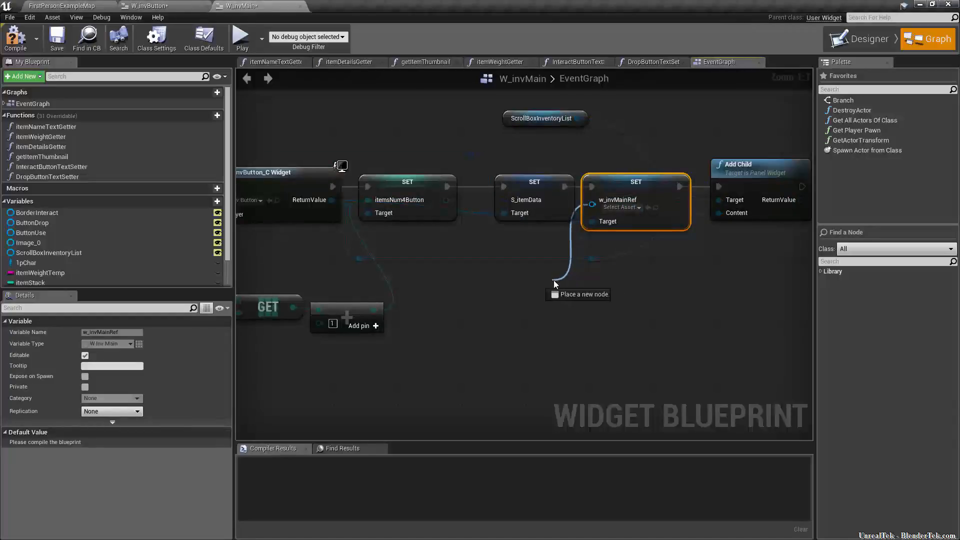
left_click_drag(554, 281, 551, 281)
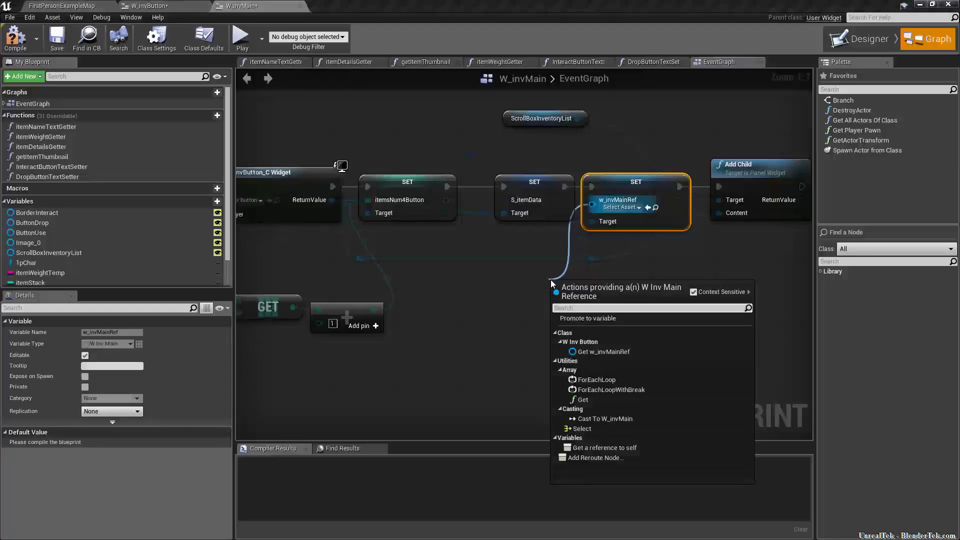
left_click(659, 448)
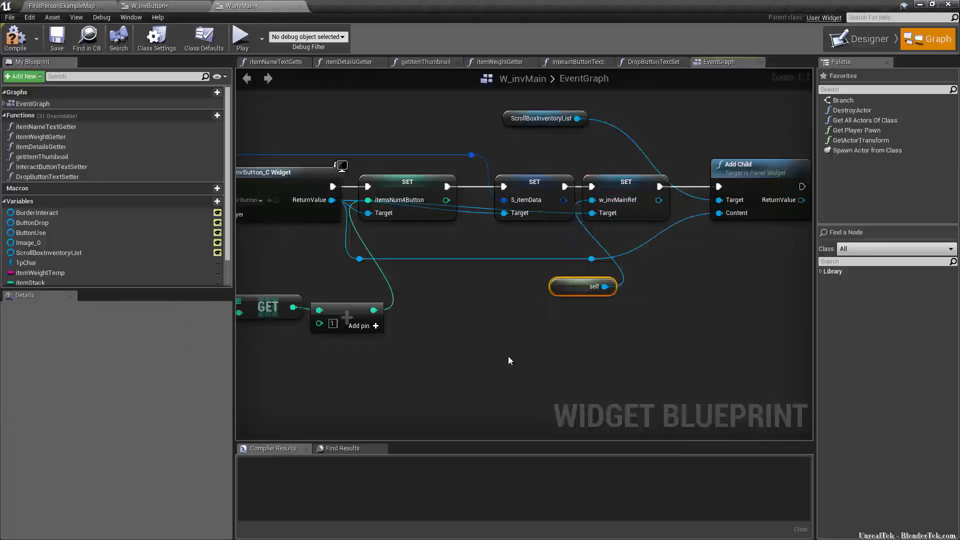
left_click_drag(574, 287, 525, 285)
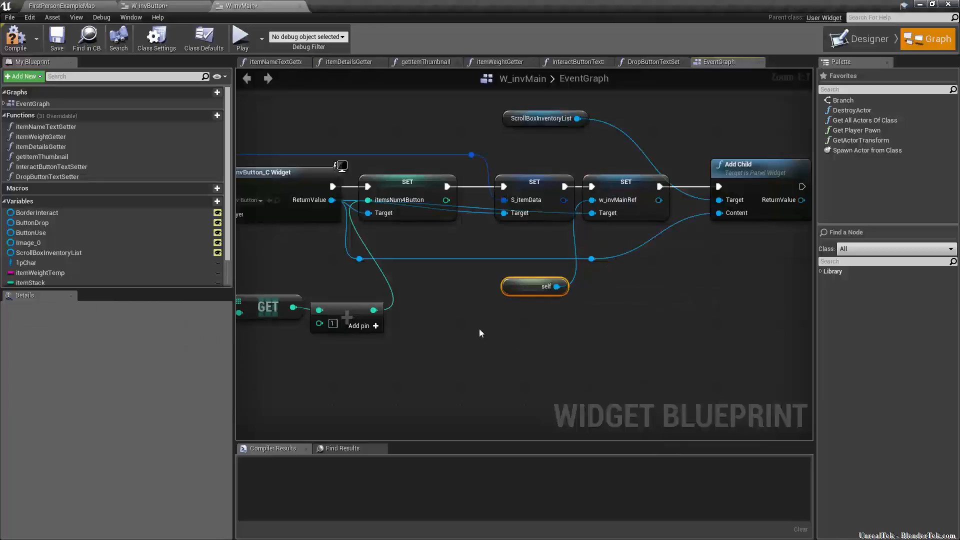
left_click(16, 37)
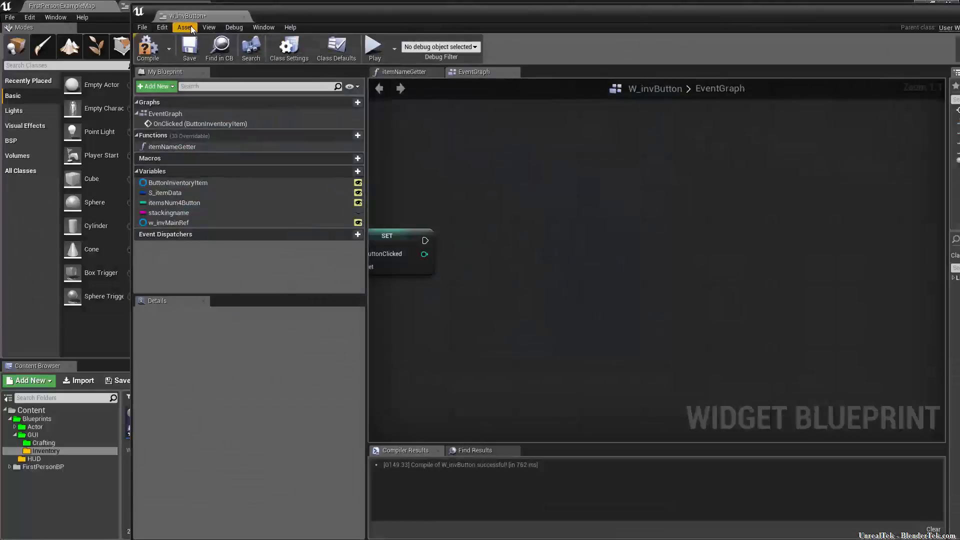
Step: Dock the detached W_invButton editor back into the main window and return to W_invMain's event graph
left_click_drag(191, 20, 155, 7)
left_click(258, 9)
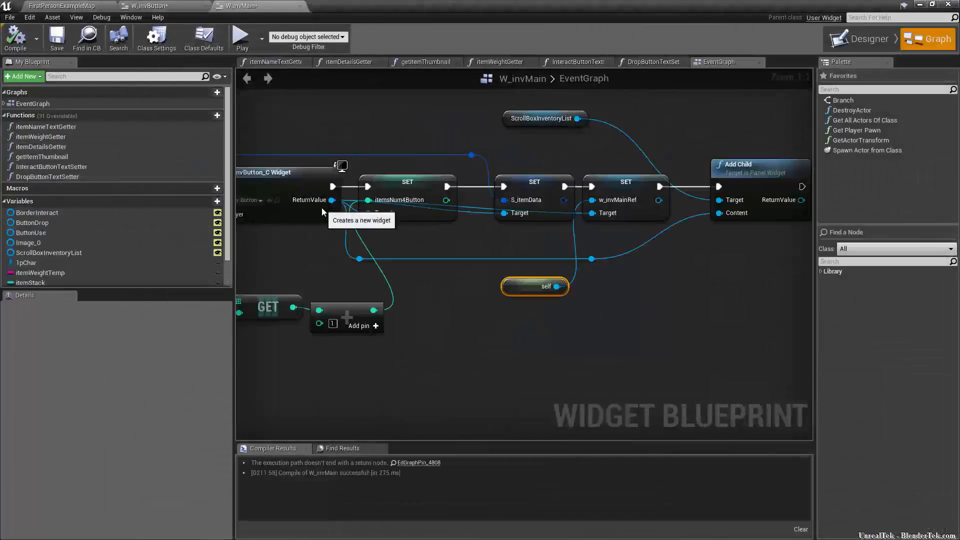
left_click(631, 185)
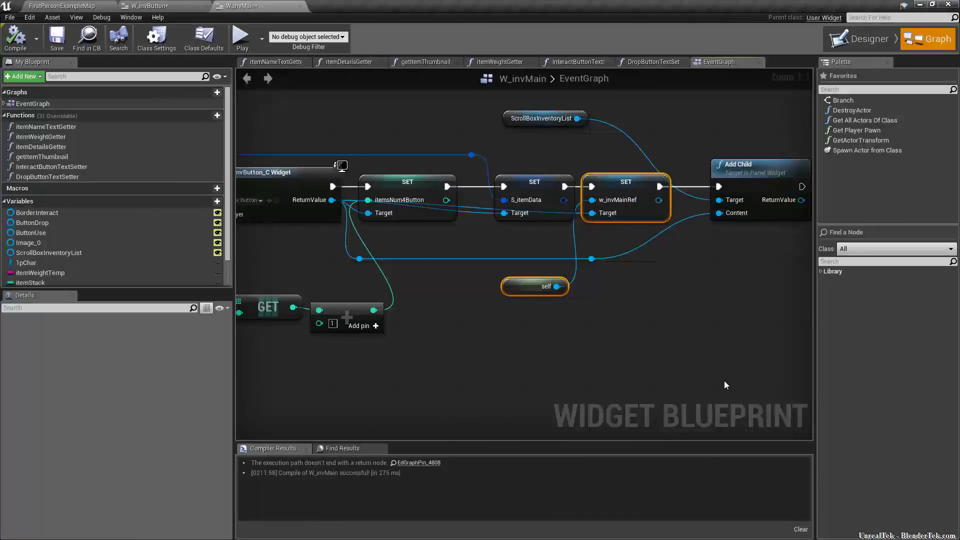
left_click(606, 370)
Step: In W_invMain's Designer view, set the BorderDetails border's Position X to 712
left_click(862, 41)
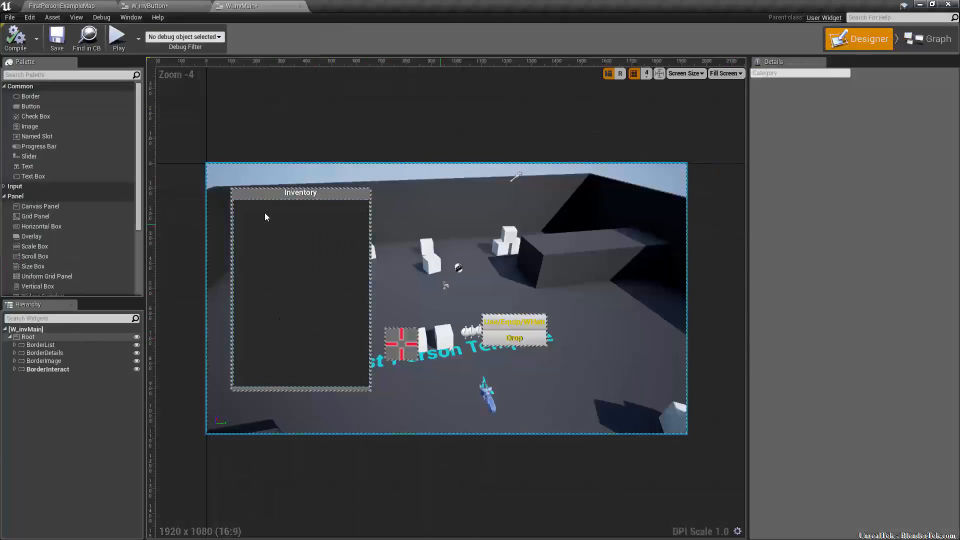
left_click(45, 353)
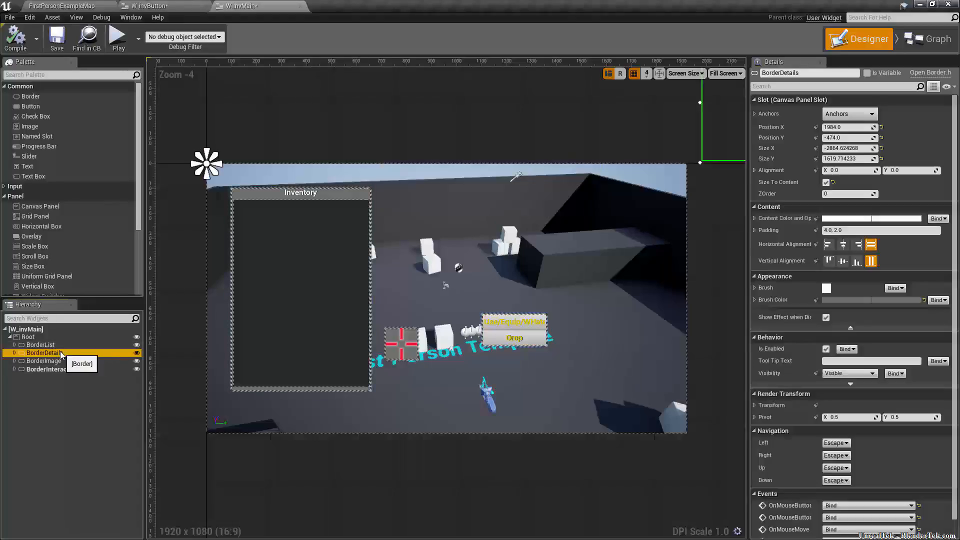
right_click_drag(698, 226, 642, 284)
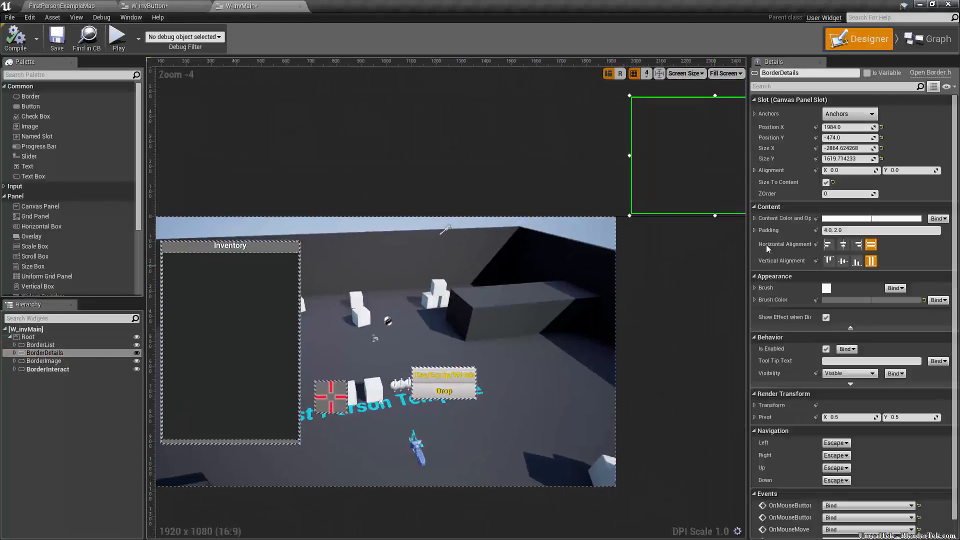
left_click(859, 128)
type("0")
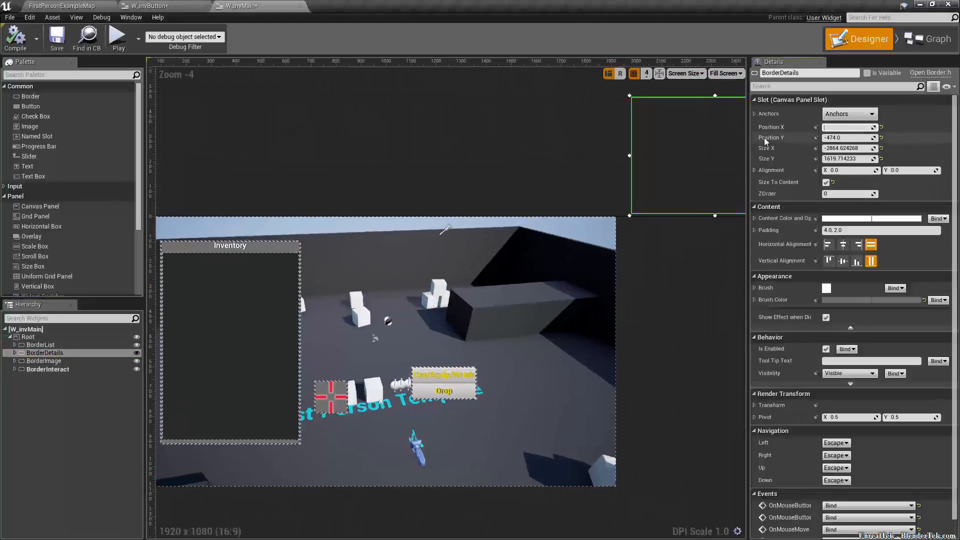
type("712")
key("Return")
Step: Set BorderDetails' Position Y to 96 so the details border sits beside the inventory list
left_click(851, 129)
key("Tab")
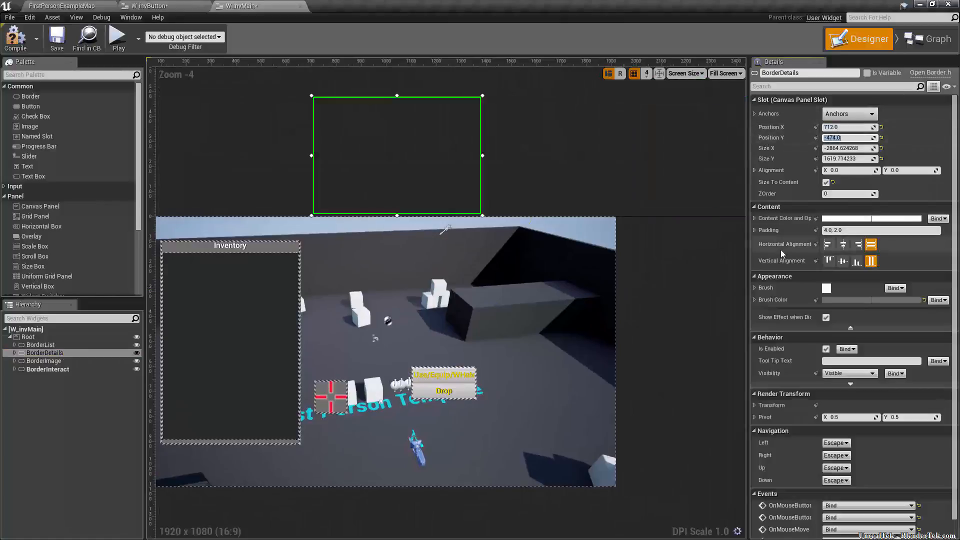
type("96")
key("Return")
scroll(505, 184, "up", 3)
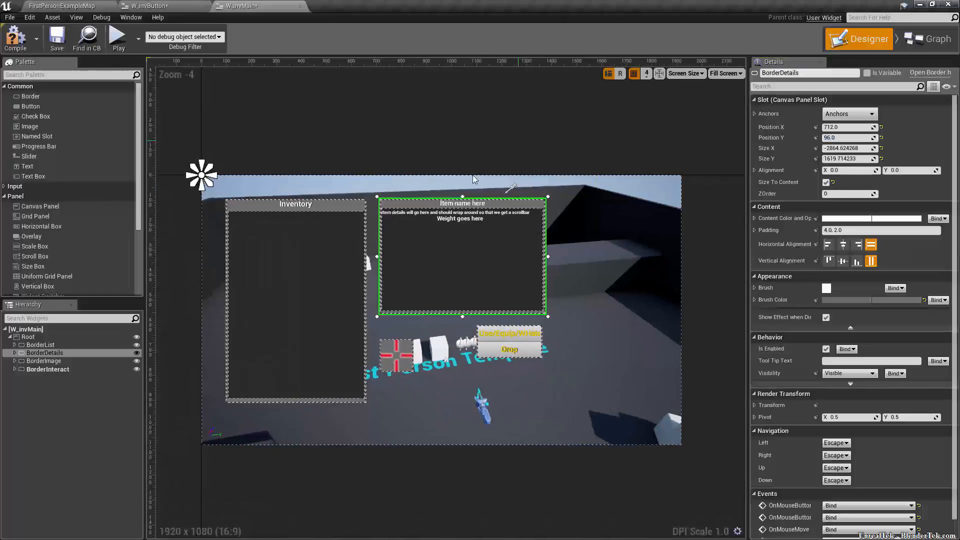
scroll(467, 321, "up", 2)
right_click_drag(417, 326, 442, 365)
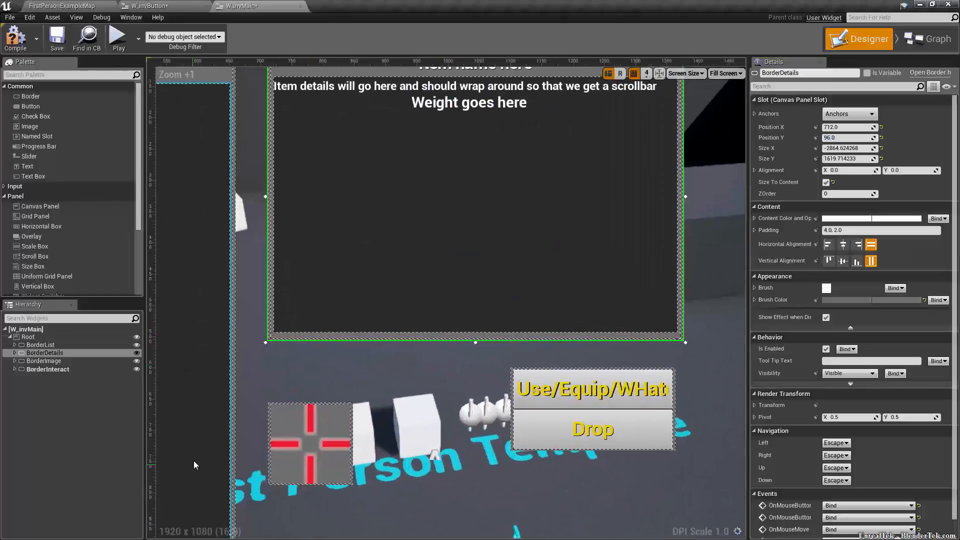
Step: Show the Timeline and Animations panels in the widget designer
left_click(131, 18)
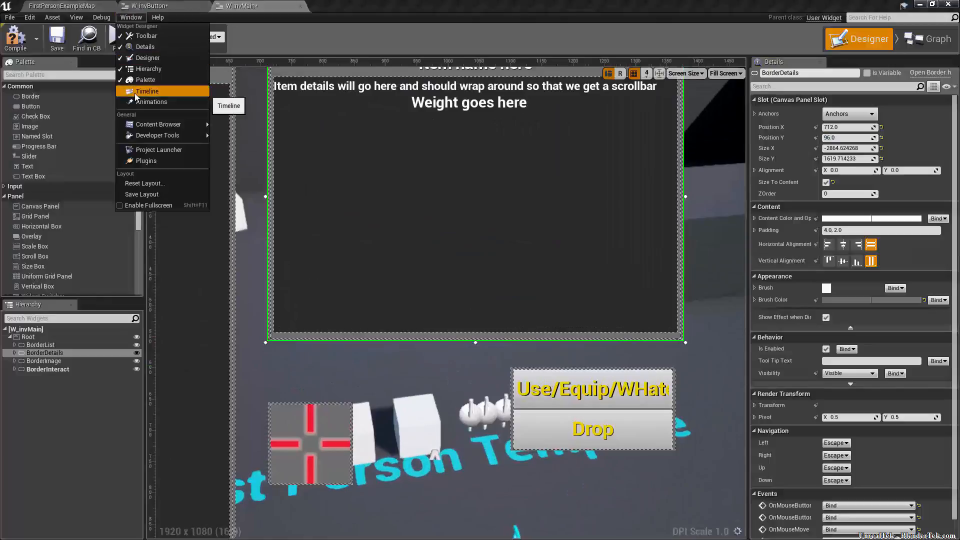
left_click(150, 91)
left_click(131, 18)
left_click(131, 100)
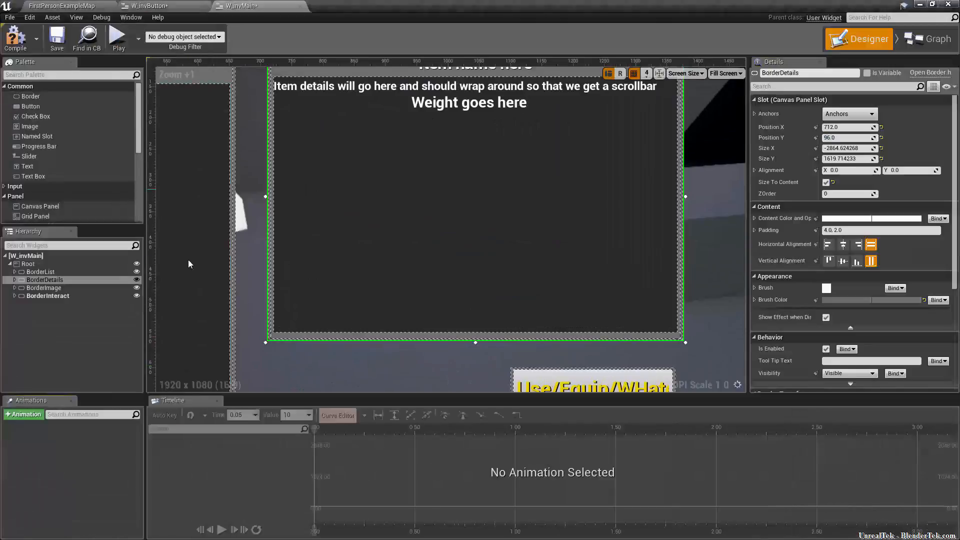
Step: Hide the tab headers of the Timeline and Animations panels and save the editor layout
right_click(191, 403)
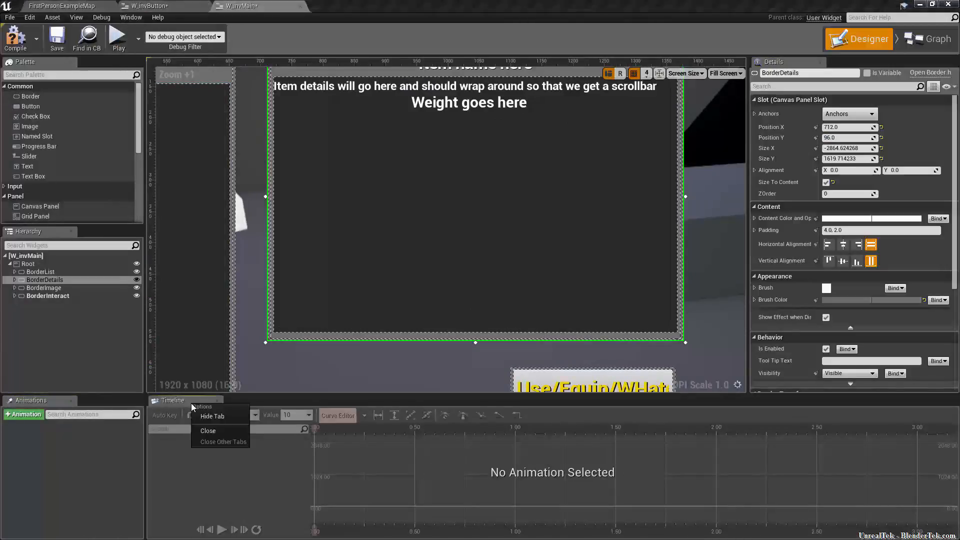
left_click(202, 415)
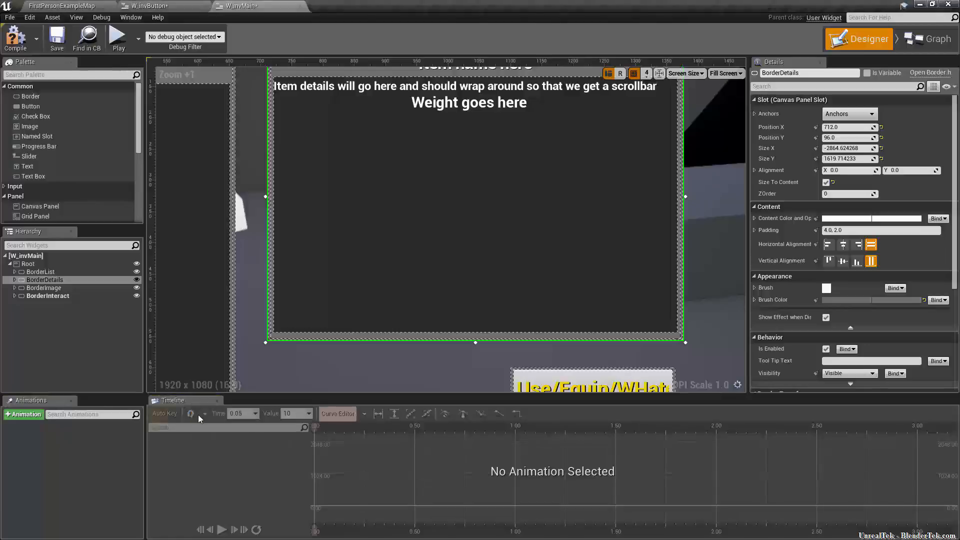
right_click(53, 399)
left_click(64, 414)
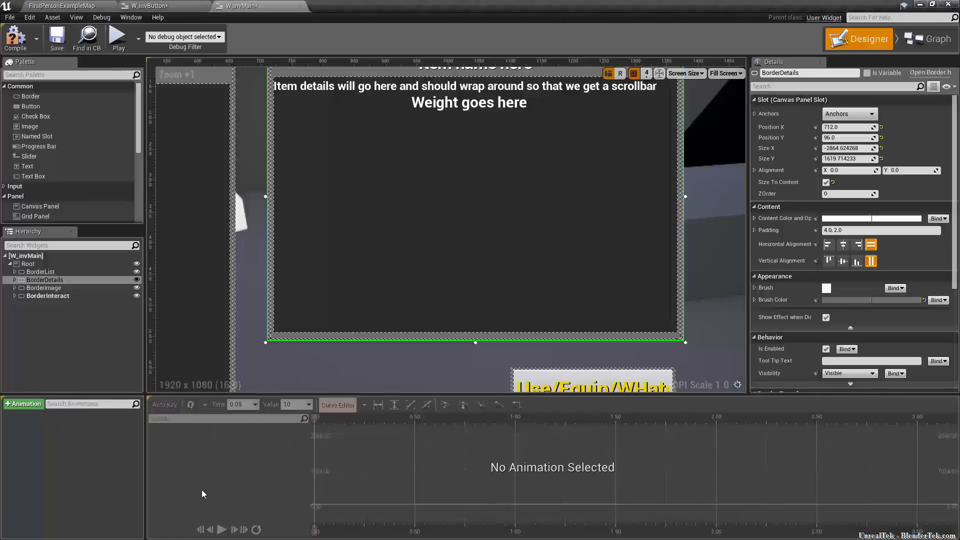
left_click(132, 18)
left_click(142, 194)
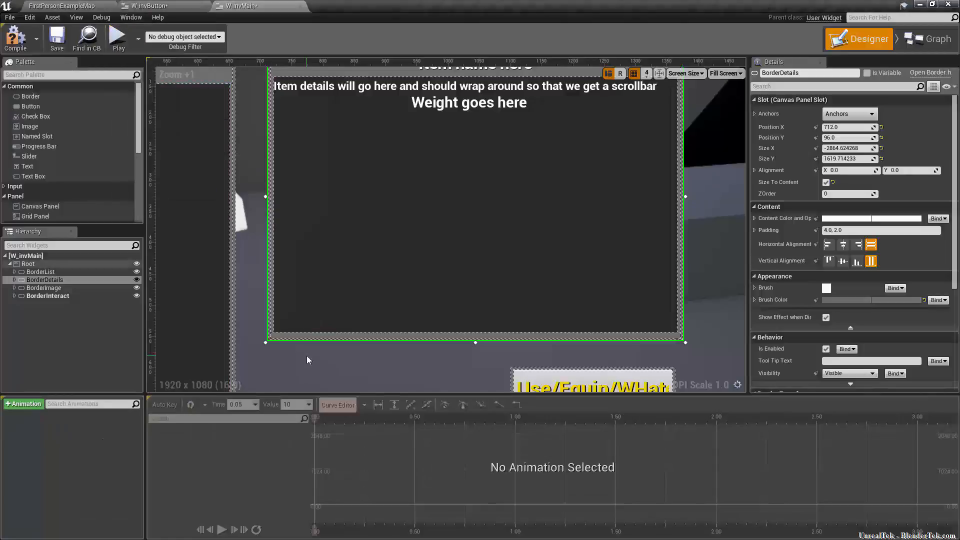
Step: Add a new widget animation named WiggleInvList
left_click(22, 405)
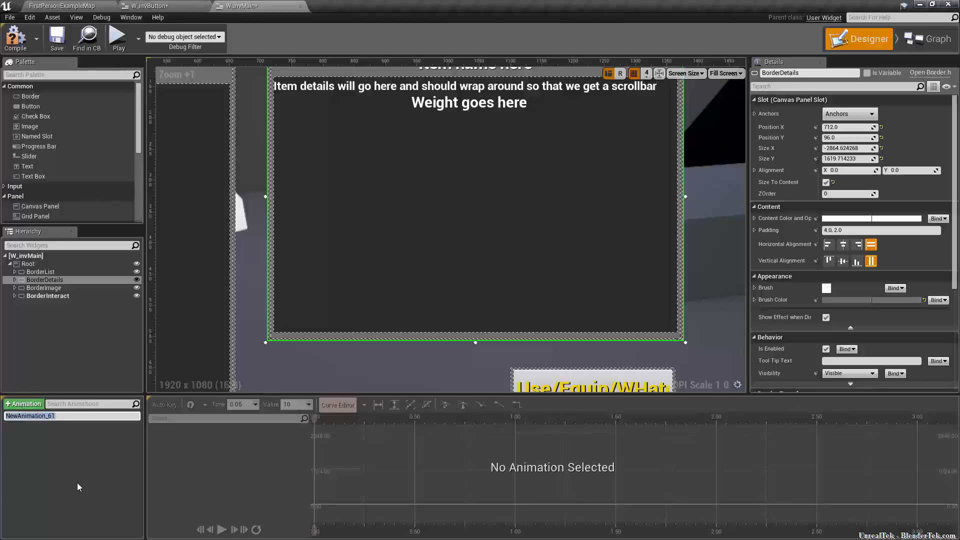
type("WiggleInvList")
key("Return")
right_click_drag(212, 284, 341, 225)
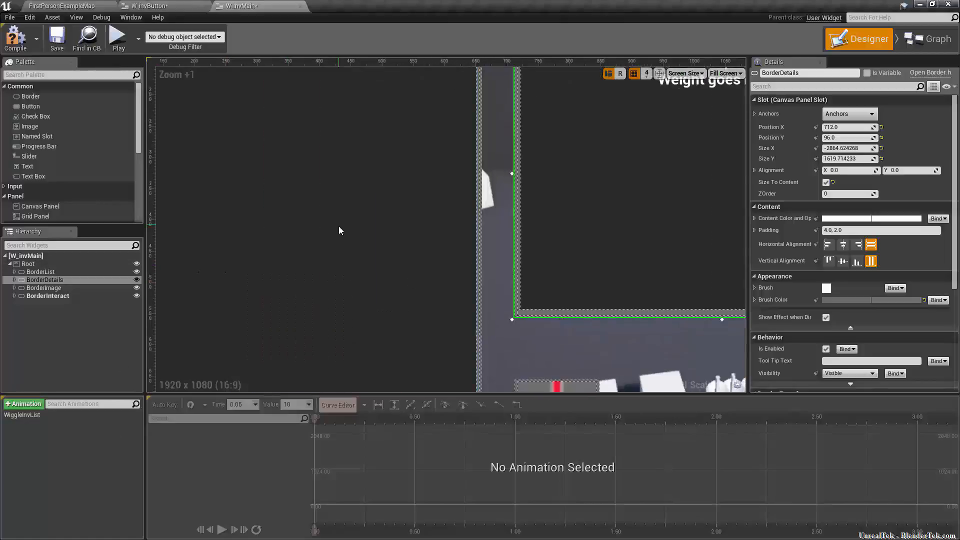
scroll(340, 225, "down", 5)
scroll(257, 159, "up", 6)
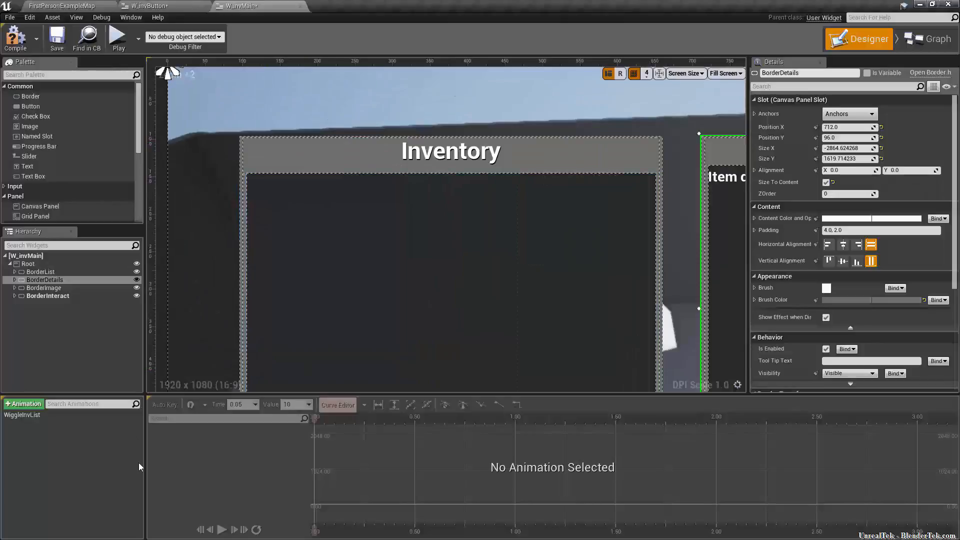
Step: Make WiggleInvList the active animation, enable timeline snapping and return the playhead to 0.00
left_click(60, 417)
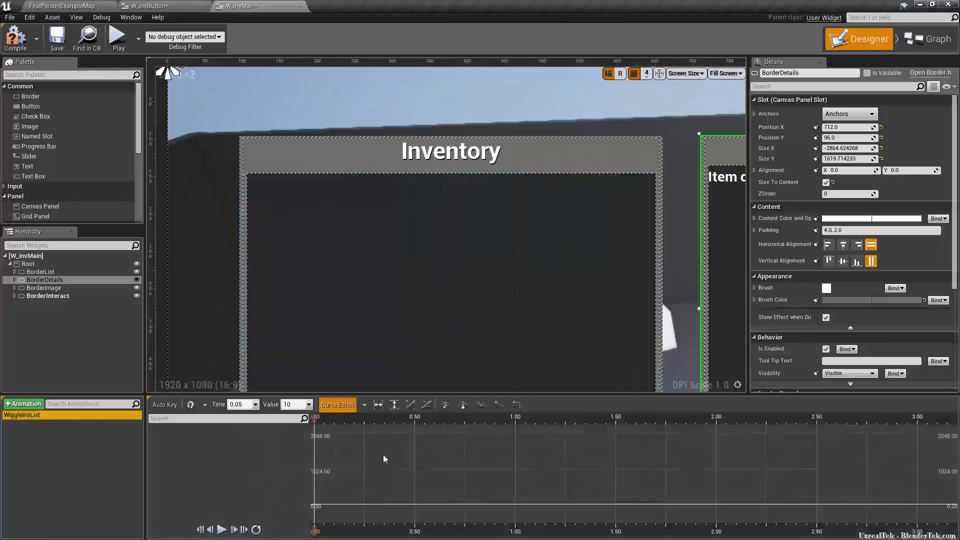
left_click_drag(316, 421, 816, 422)
left_click_drag(688, 429, 378, 424)
left_click(193, 405)
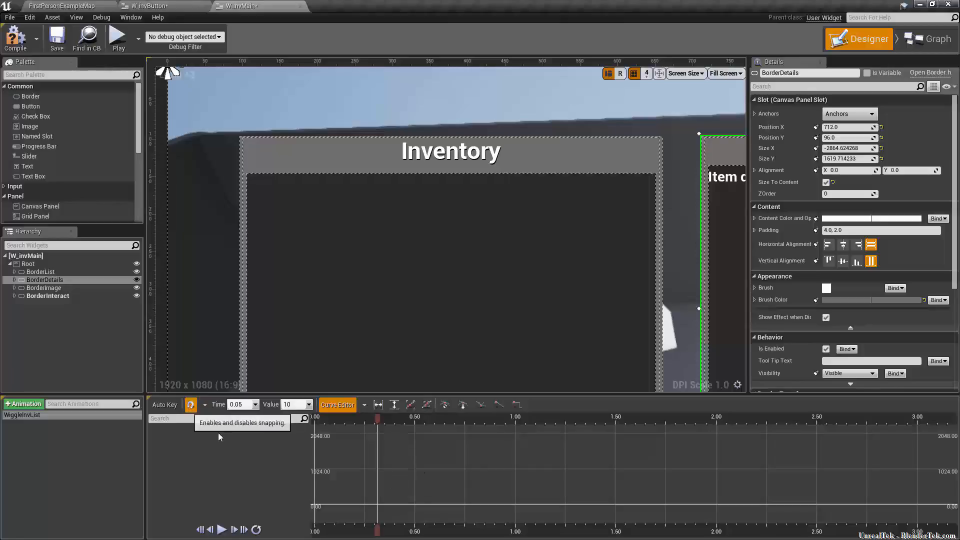
left_click_drag(378, 422, 319, 424)
right_click(407, 445)
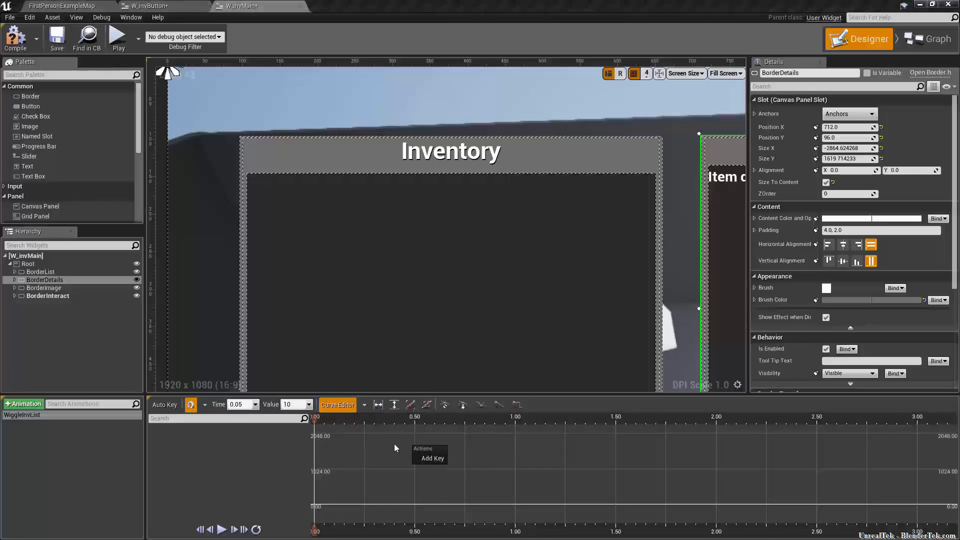
left_click(240, 465)
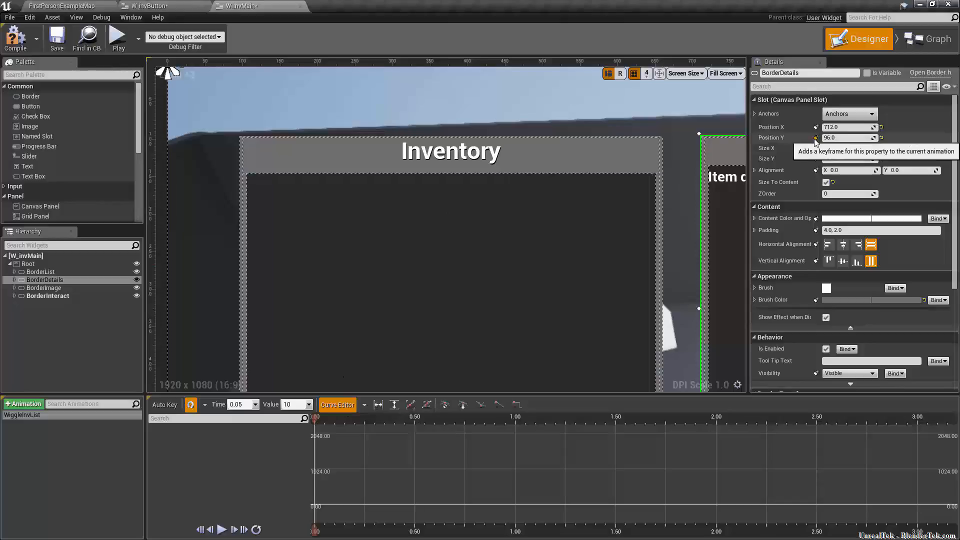
Step: Select the BorderList border around the inventory list and collapse its children in the widget hierarchy
scroll(456, 295, "down", 2)
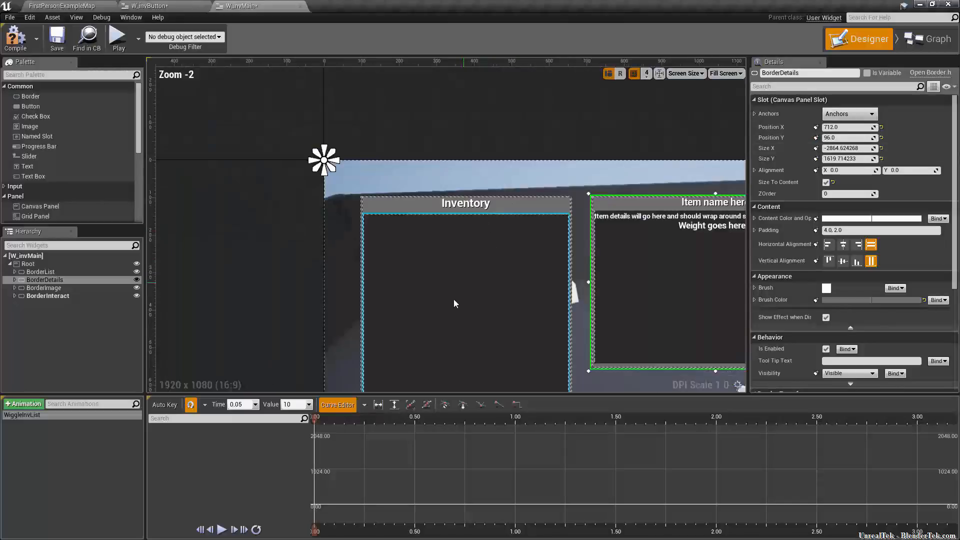
left_click(402, 220)
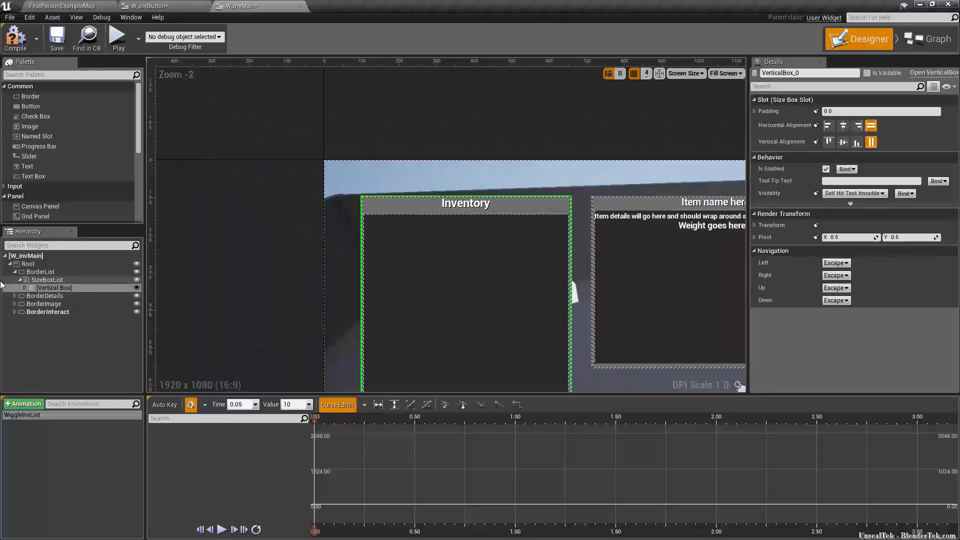
left_click(40, 272)
left_click(15, 272)
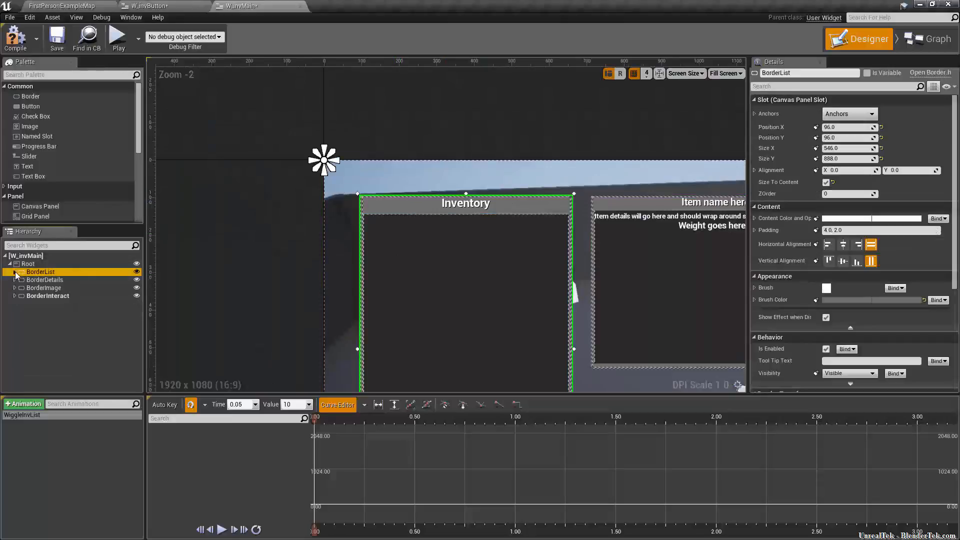
right_click_drag(515, 258, 452, 111)
scroll(469, 170, "down", 3)
scroll(452, 111, "up", 2)
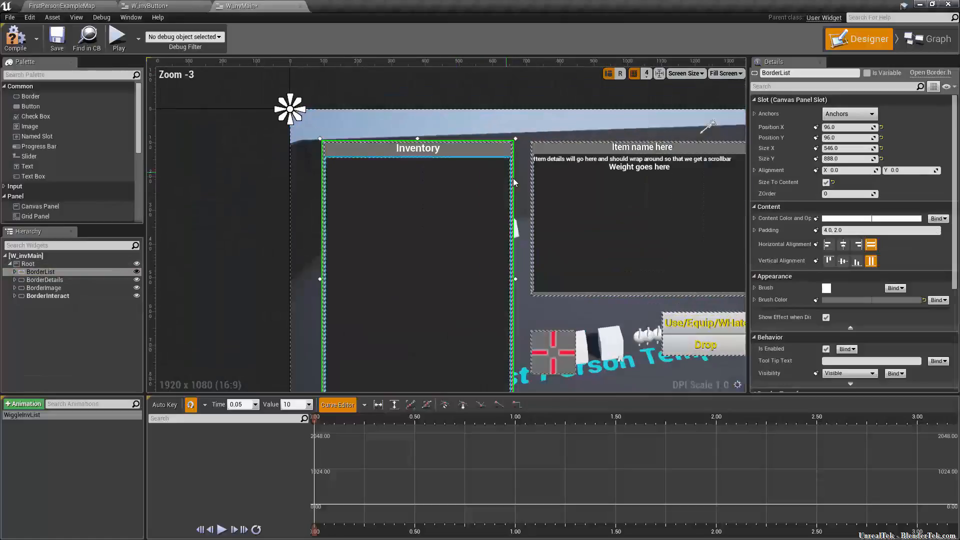
scroll(506, 173, "down", 1)
right_click_drag(523, 173, 513, 150)
scroll(512, 150, "up", 1)
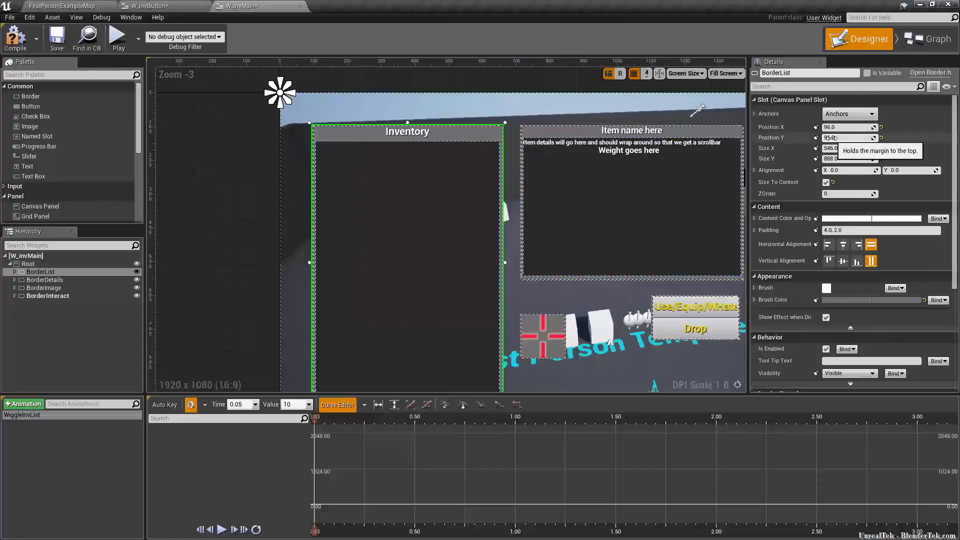
Step: Try nudging BorderList's Position Y and undo the change
left_click_drag(832, 138, 827, 138)
key("ctrl+z")
Step: Expand BorderList's render transform, try X shear values of -7 and 1, and reset the X shear to 0
scroll(850, 267, "down", 6)
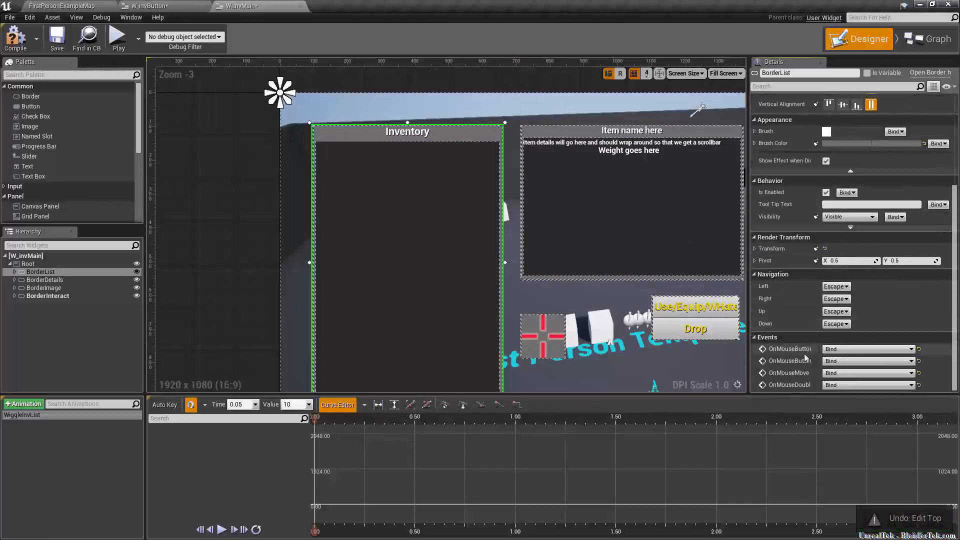
left_click(754, 249)
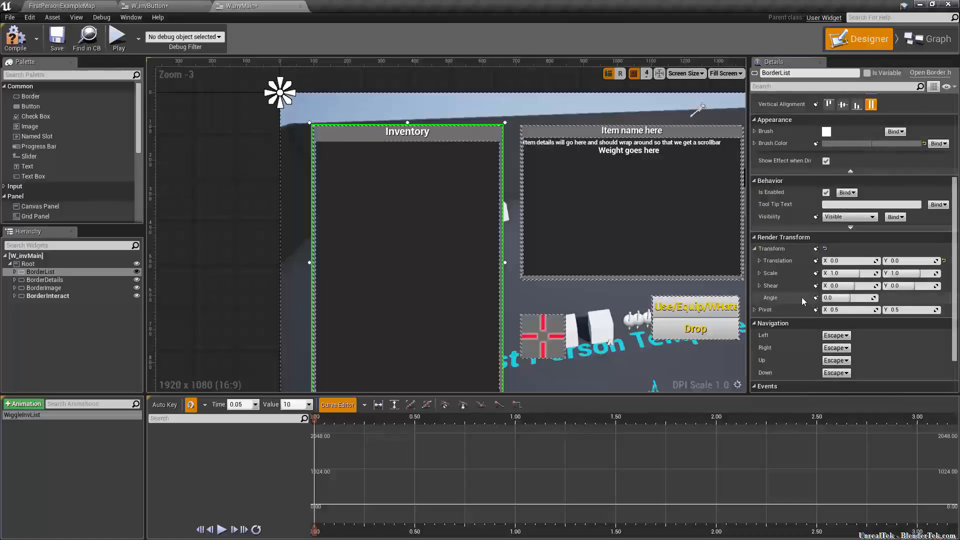
left_click_drag(845, 286, 828, 286)
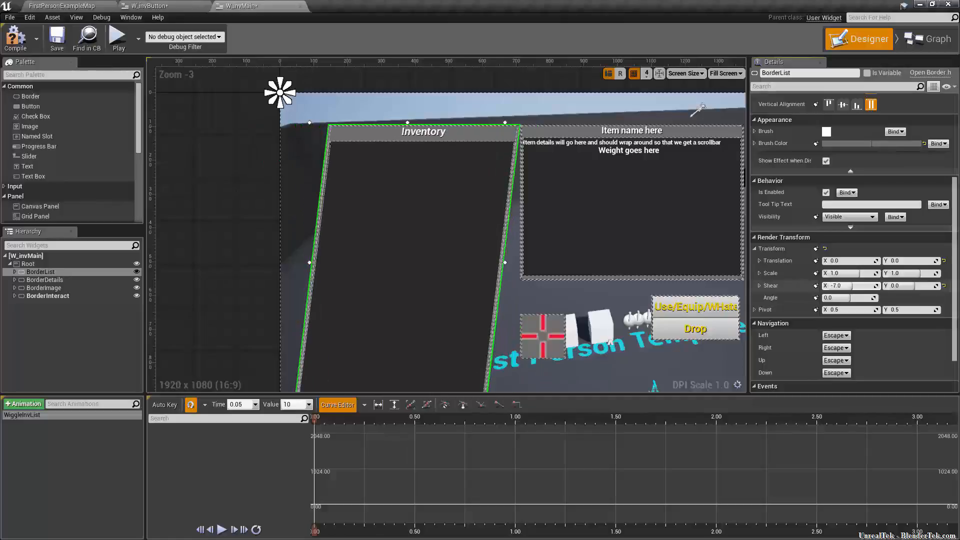
left_click(843, 286)
type("1")
key("Return")
left_click(836, 286)
type("0")
key("Return")
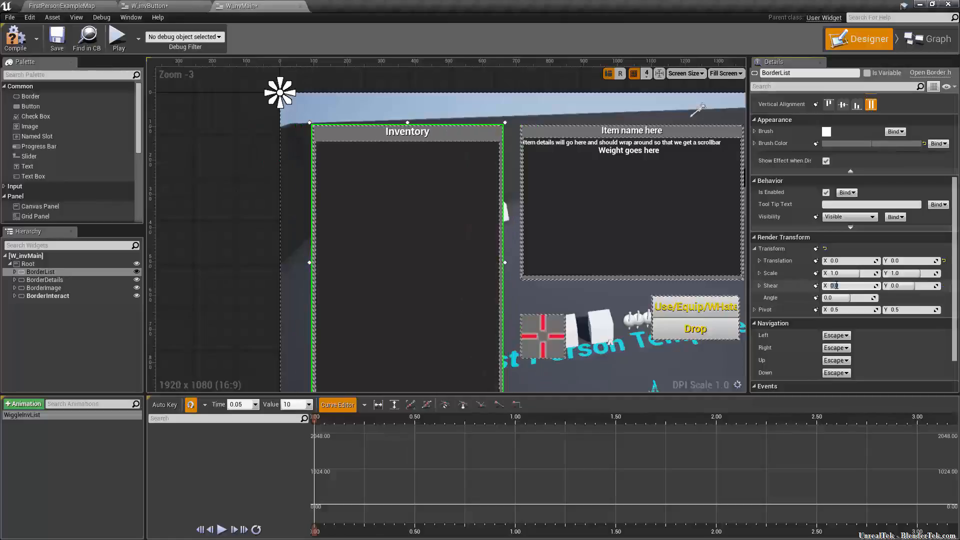
Step: Try a render transform angle of 1 on BorderList and reset the angle to 0
left_click(843, 298)
type("10")
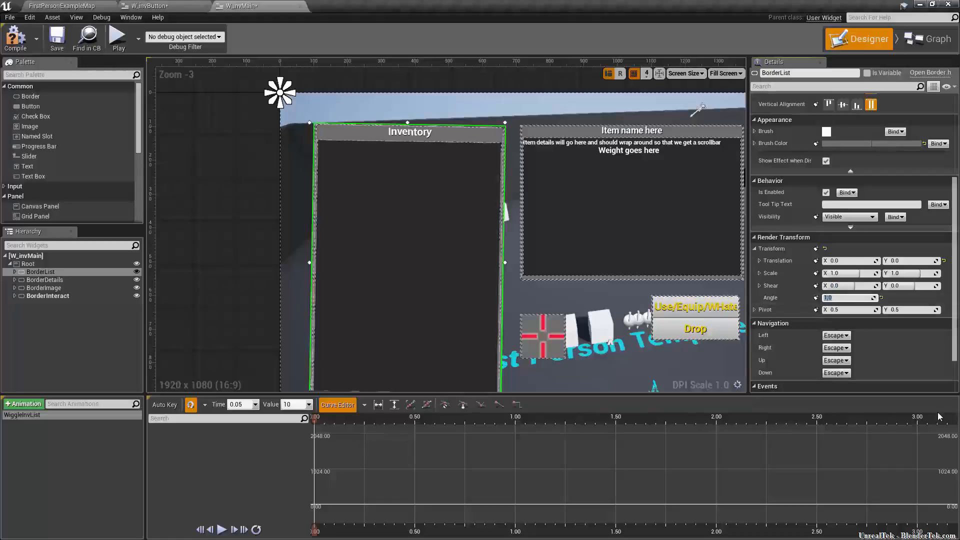
key("Return")
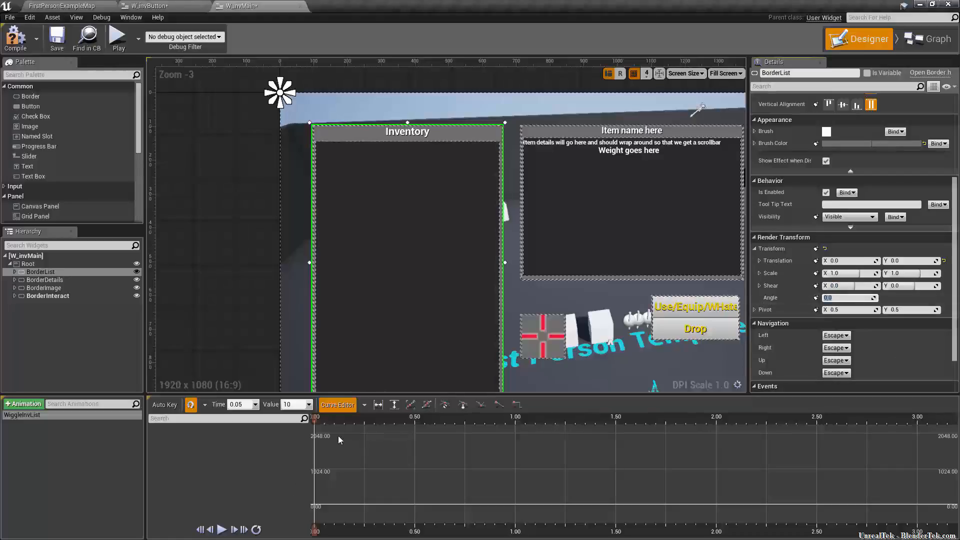
scroll(317, 452, "down", 3)
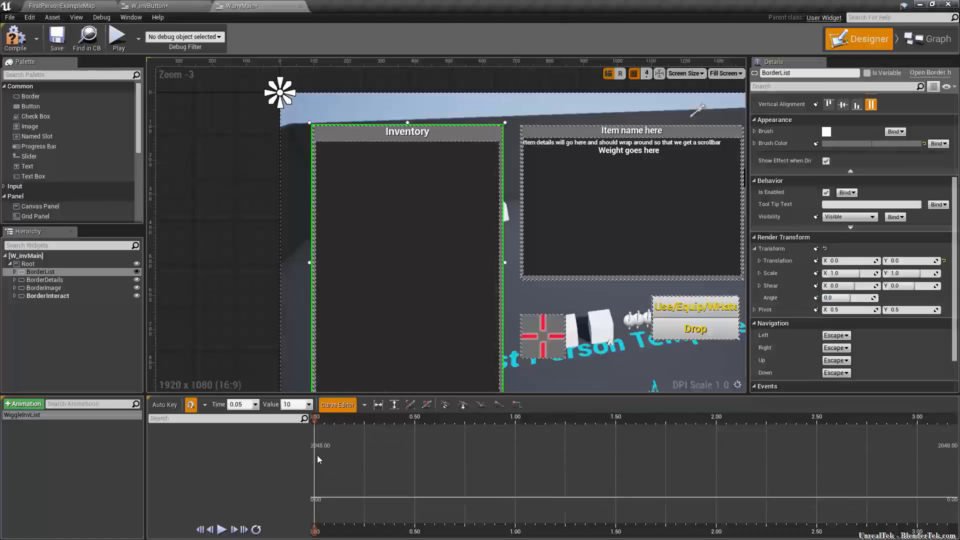
scroll(330, 450, "down", 1)
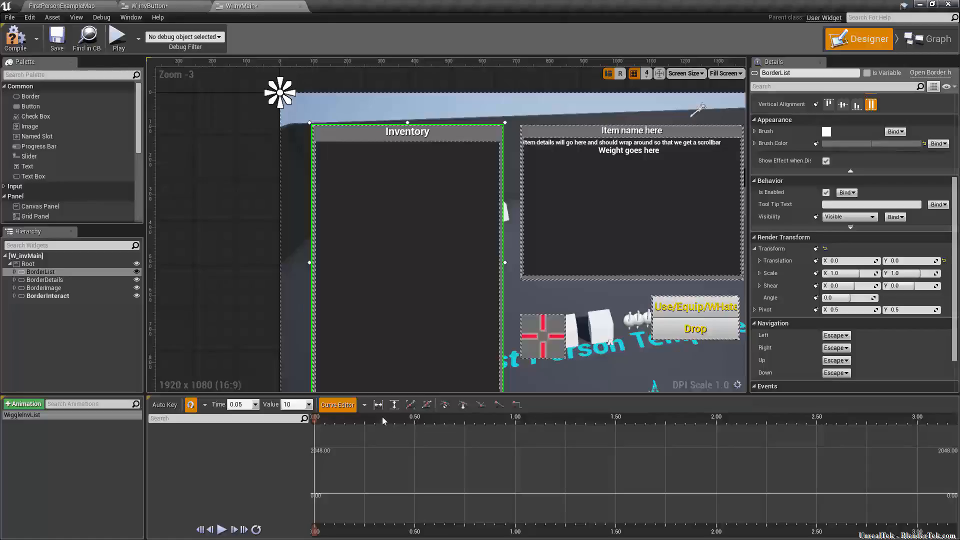
scroll(382, 416, "up", 5)
scroll(379, 419, "down", 8)
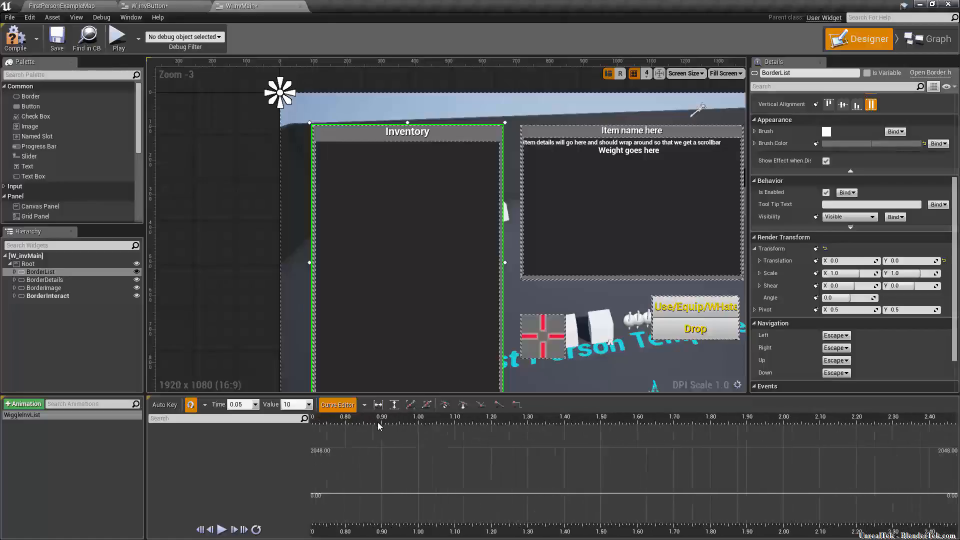
scroll(413, 424, "up", 2)
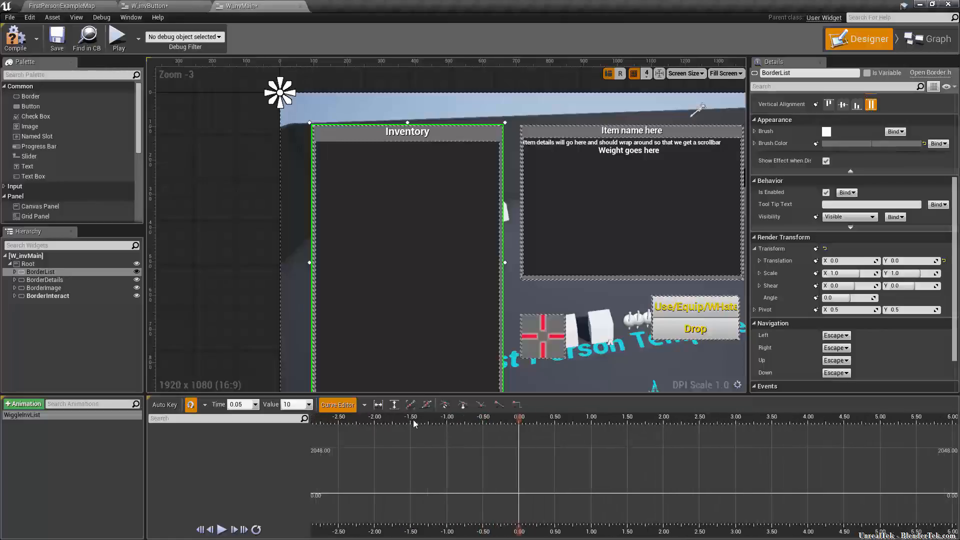
Step: Add a keyframe for BorderList's render transform angle of 0 at time 0.00 in the WiggleInvList animation
scroll(413, 424, "up", 1)
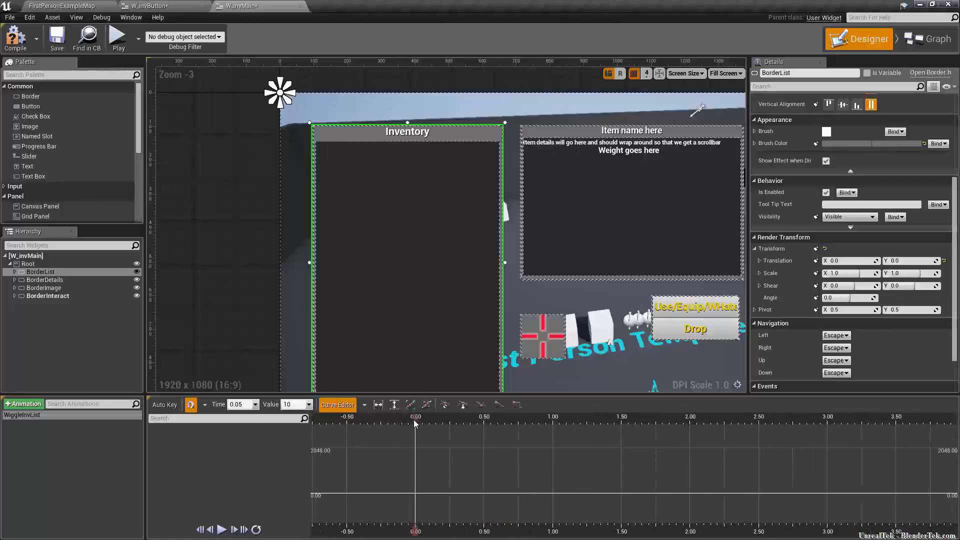
right_click_drag(434, 418, 723, 444)
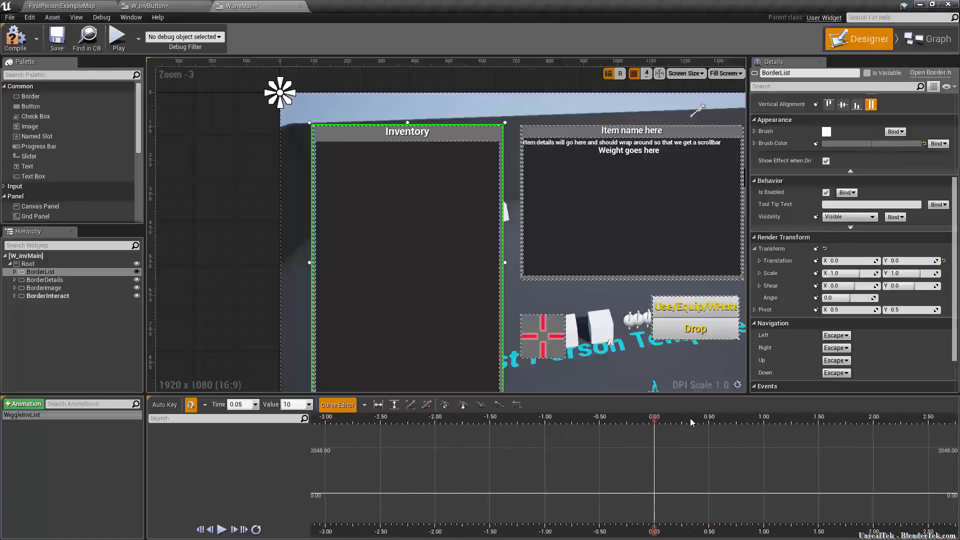
scroll(690, 419, "down", 1)
scroll(697, 424, "up", 6)
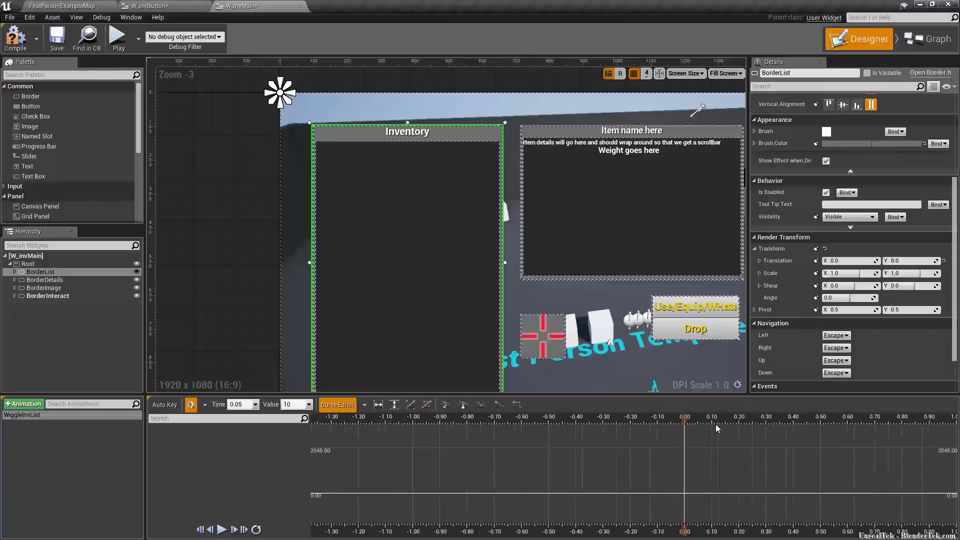
scroll(750, 419, "up", 1)
right_click_drag(828, 419, 622, 423)
scroll(612, 414, "up", 1)
scroll(593, 416, "up", 3)
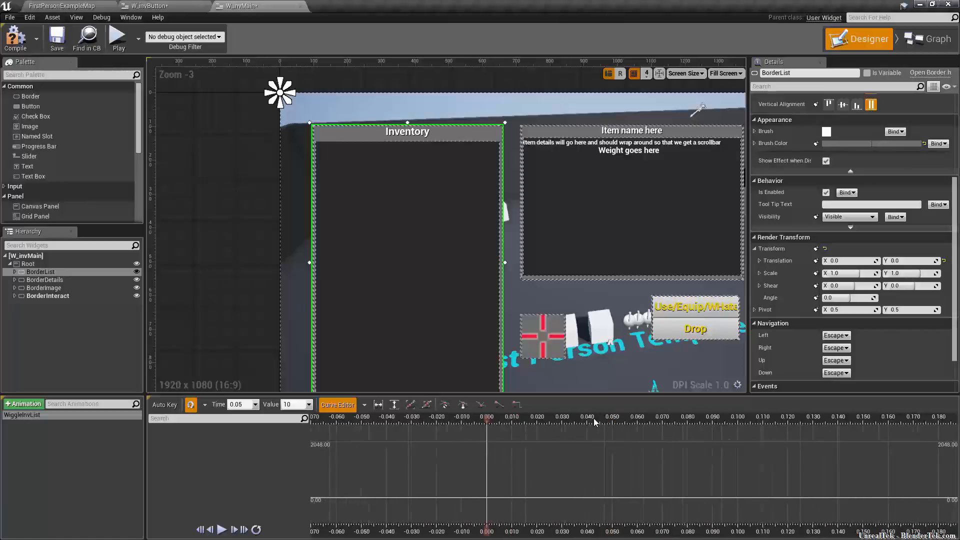
right_click_drag(599, 421, 446, 422)
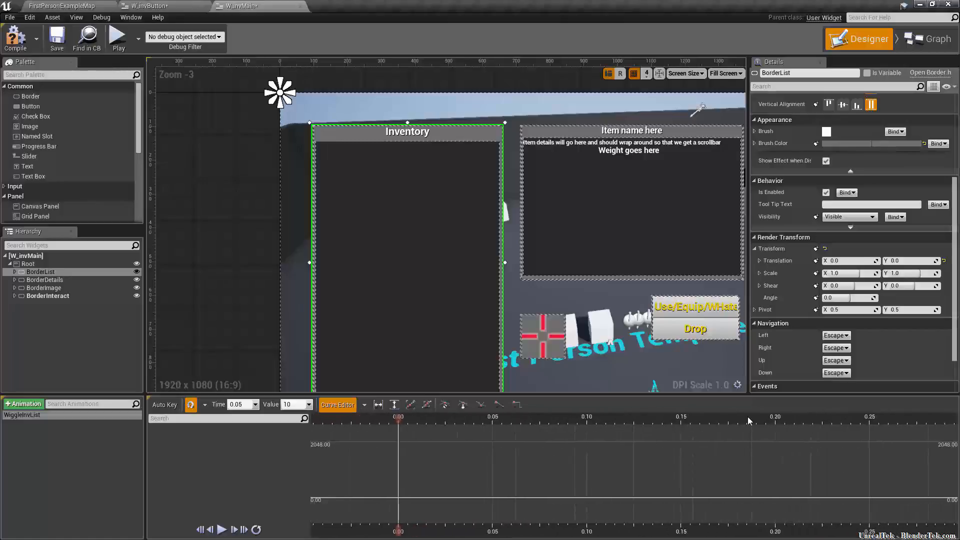
scroll(731, 423, "up", 2)
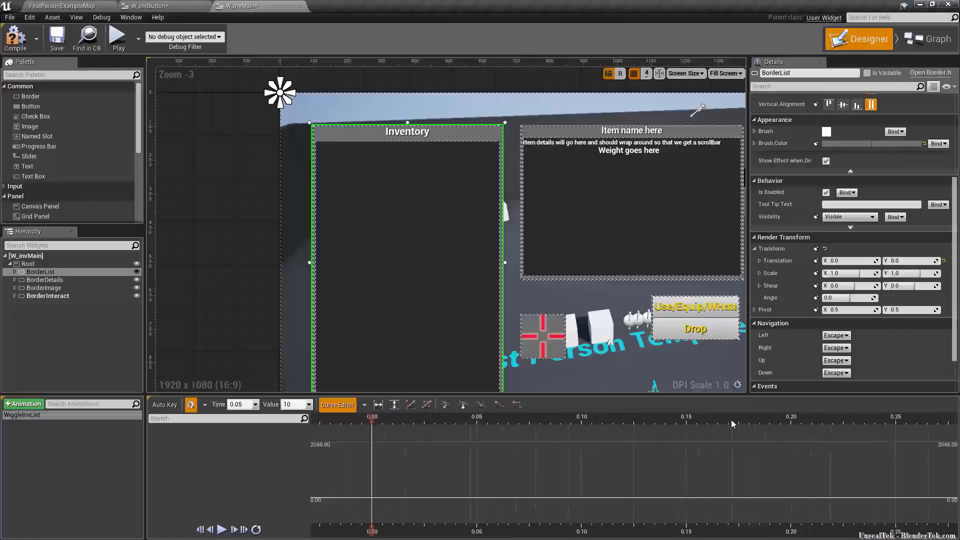
right_click_drag(731, 423, 764, 415)
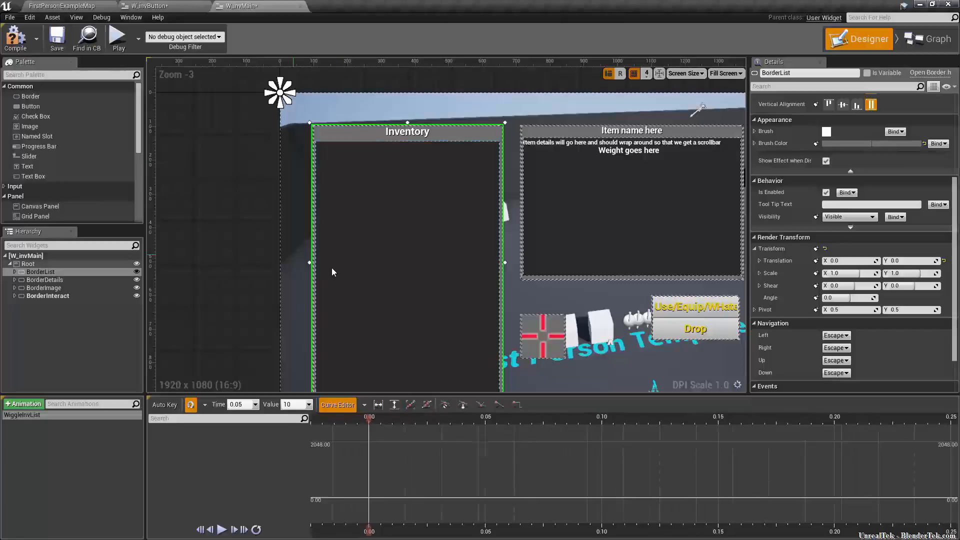
scroll(844, 216, "up", 5)
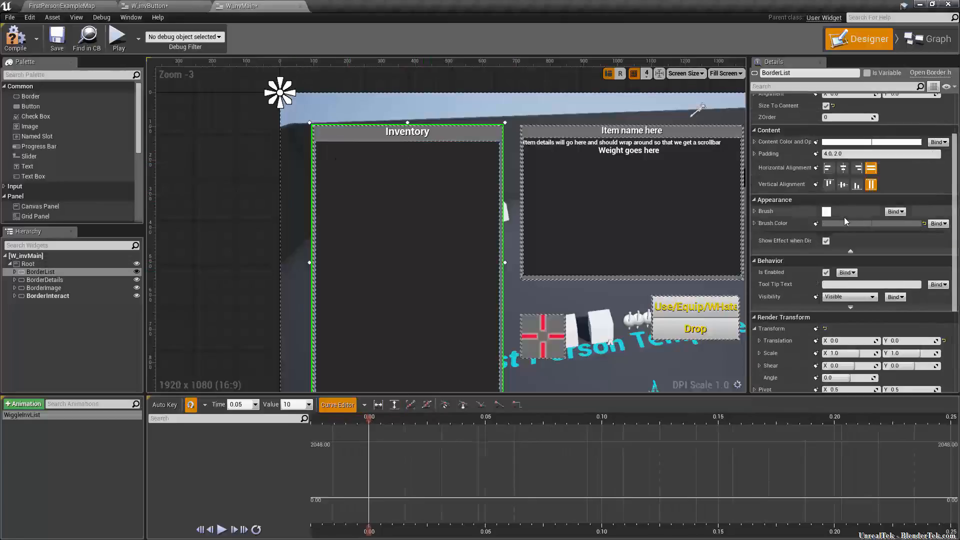
scroll(833, 261, "down", 7)
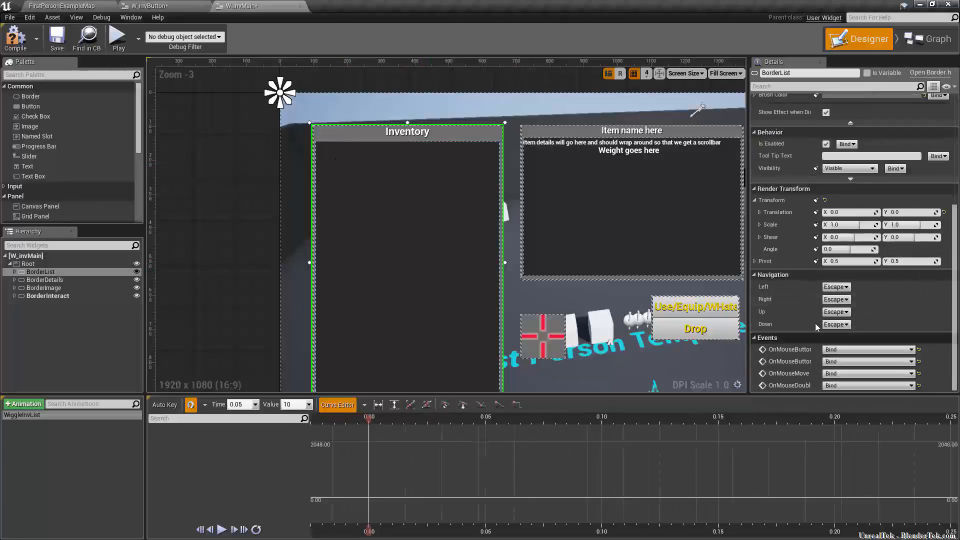
left_click(816, 250)
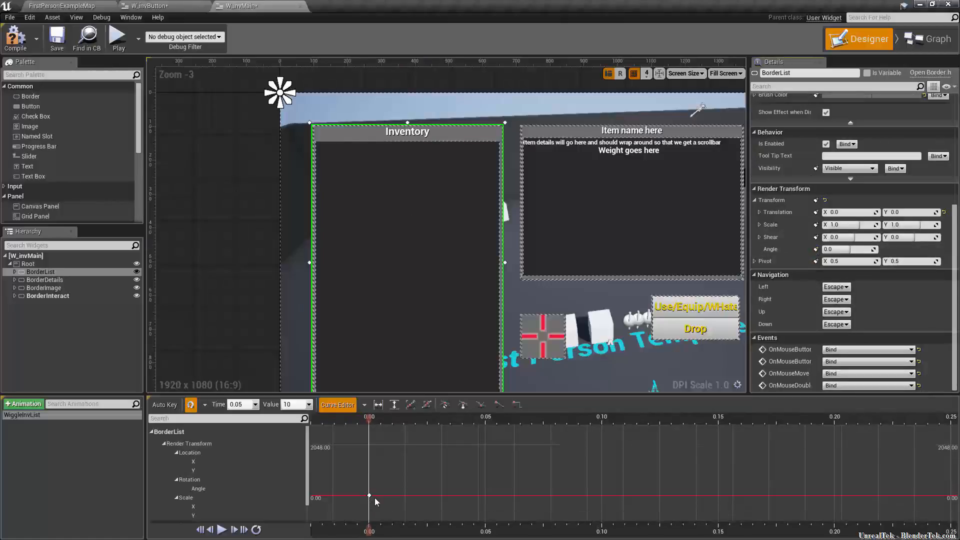
Step: Turn off the curve editor view and add another BorderList angle keyframe of 0 at time 0.20
left_click(339, 404)
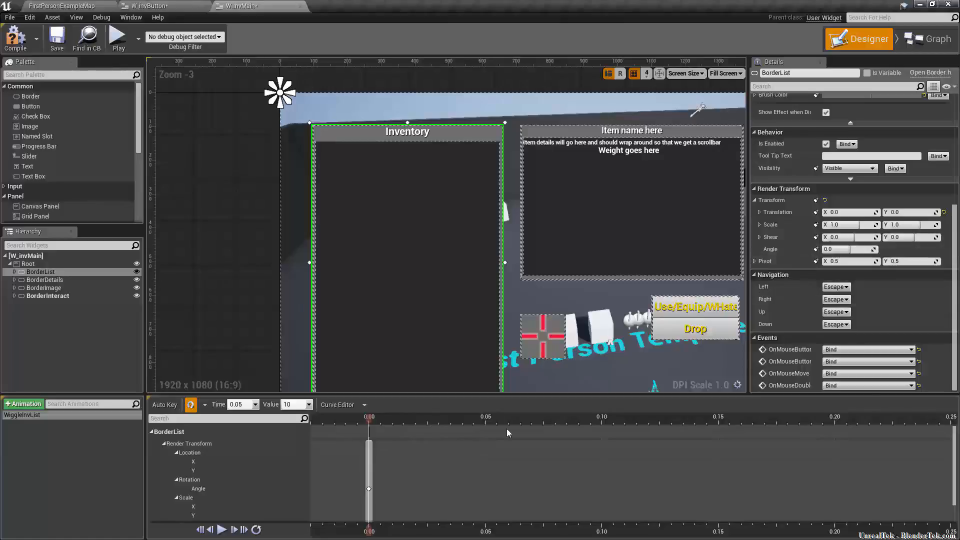
left_click_drag(369, 422, 852, 426)
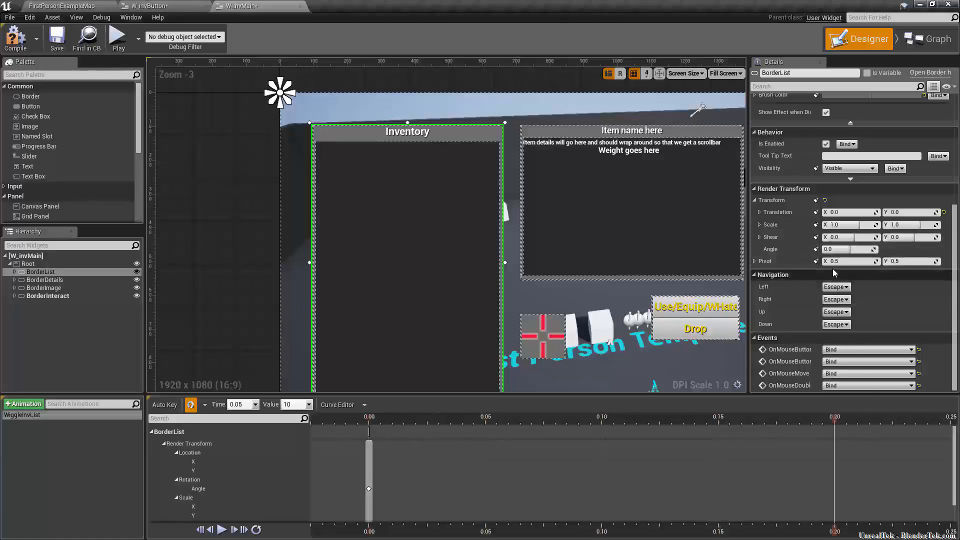
left_click(817, 250)
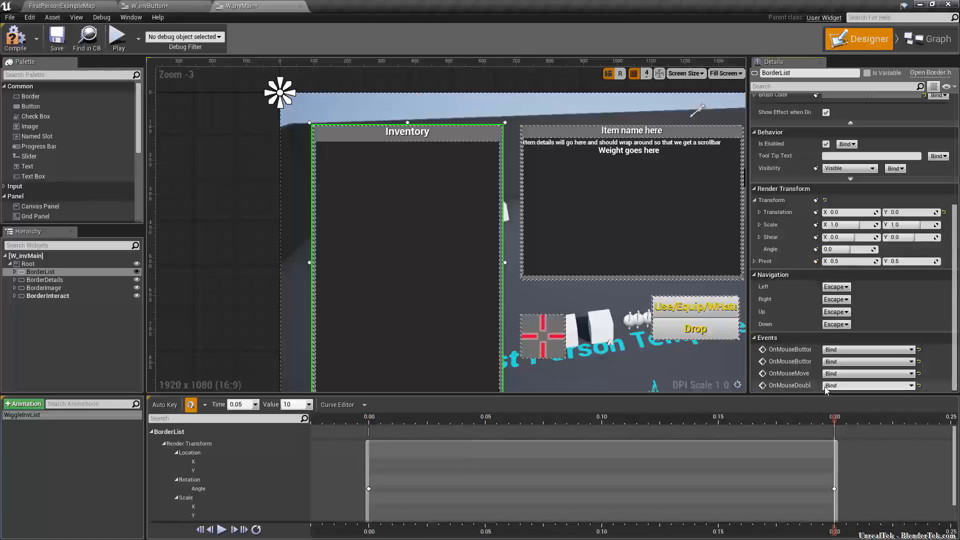
left_click_drag(833, 420, 493, 423)
left_click_drag(577, 422, 377, 449)
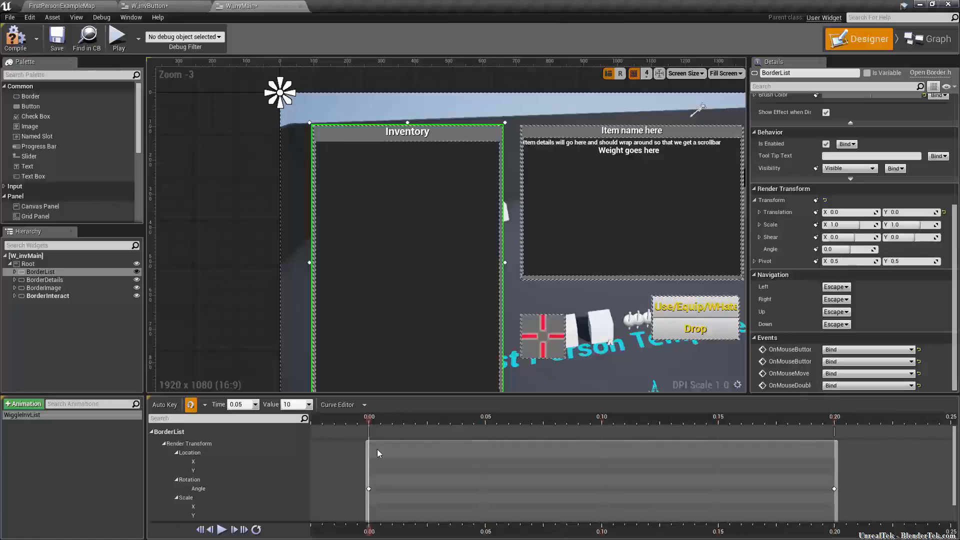
Step: Disable timeline snapping and keyframe BorderList's angle at 1 at about 0.06 on the timeline
left_click(191, 405)
left_click_drag(373, 424, 483, 450)
mouse_move(510, 448)
left_mouse_down()
mouse_move(544, 440)
mouse_move(505, 449)
left_mouse_up()
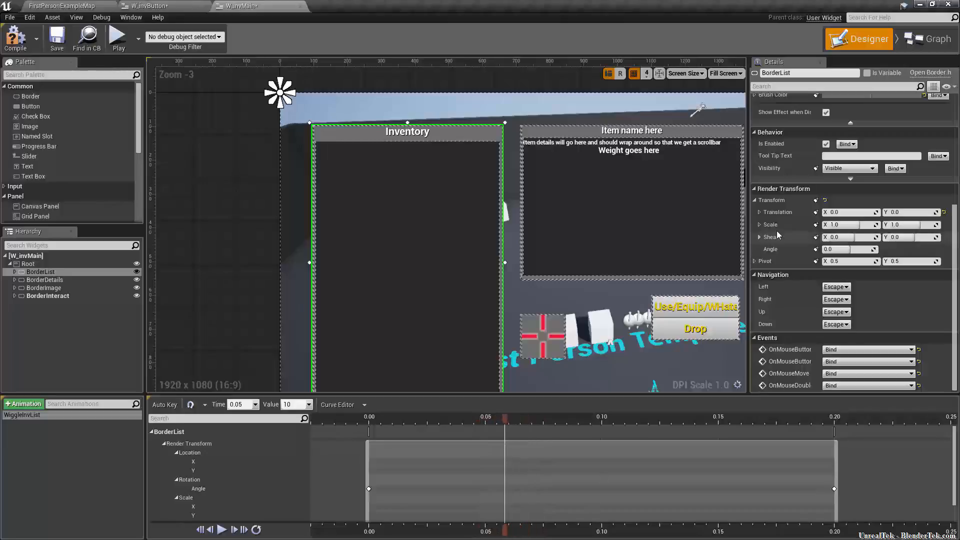
left_click(858, 249)
type("1")
key("Return")
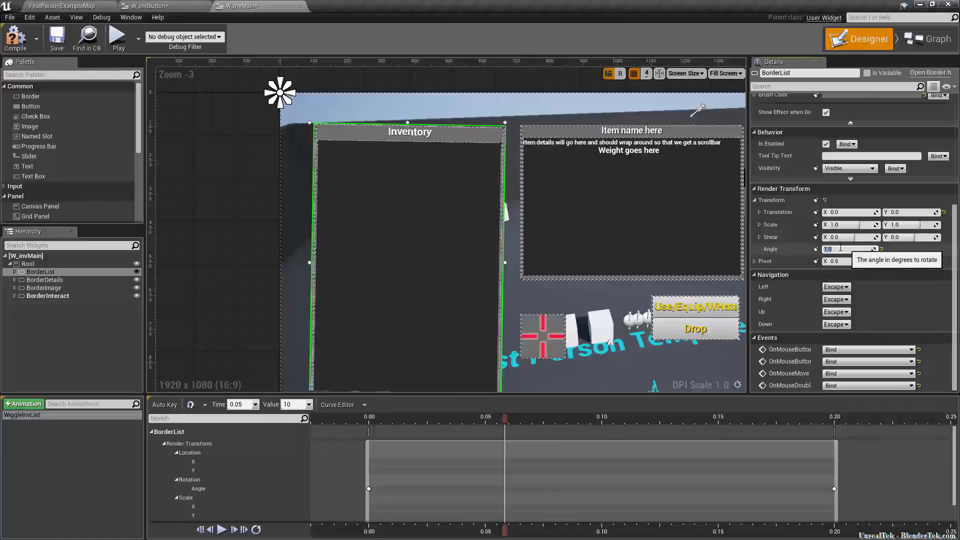
left_click(816, 249)
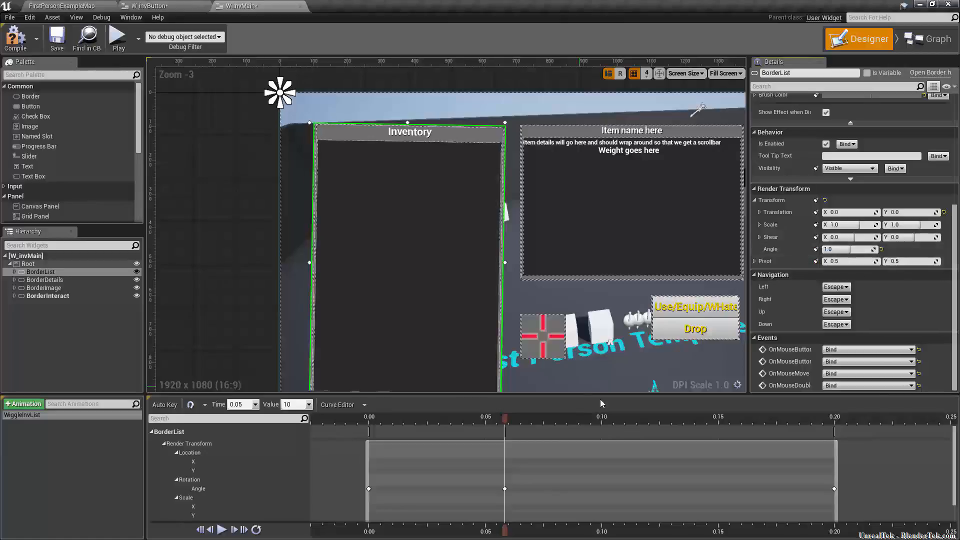
Step: Keyframe BorderList's angle at 0 at about time 0.10
left_click_drag(505, 424, 601, 426)
left_click(850, 249)
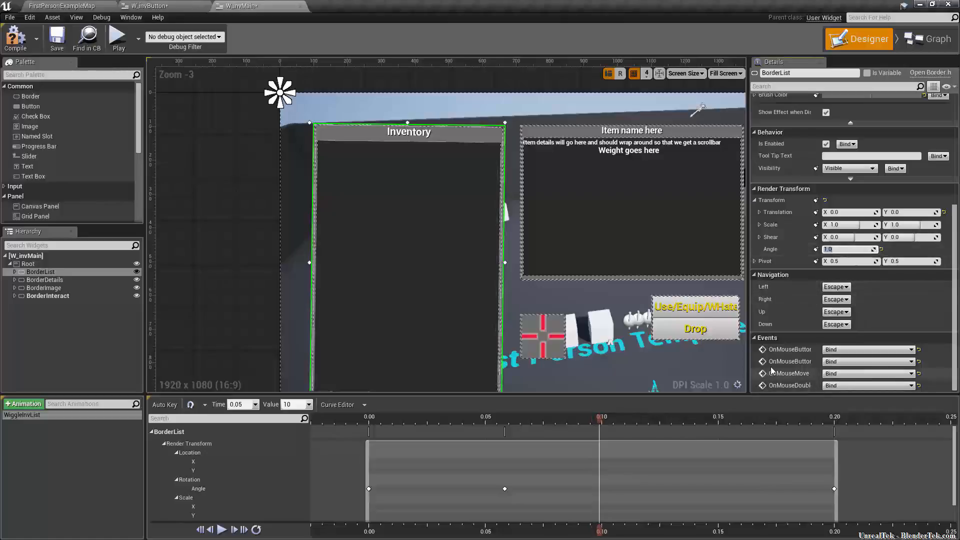
type("0")
key("Return")
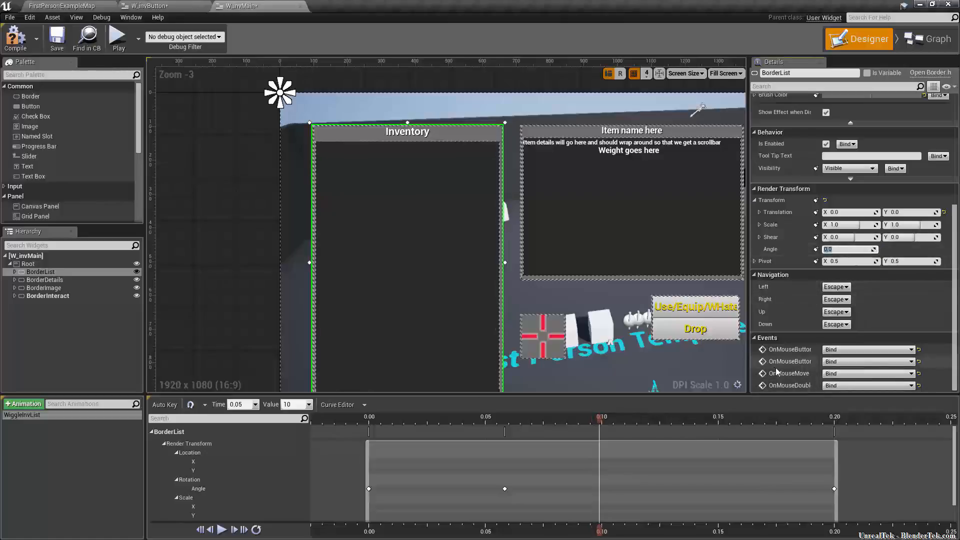
left_click(816, 249)
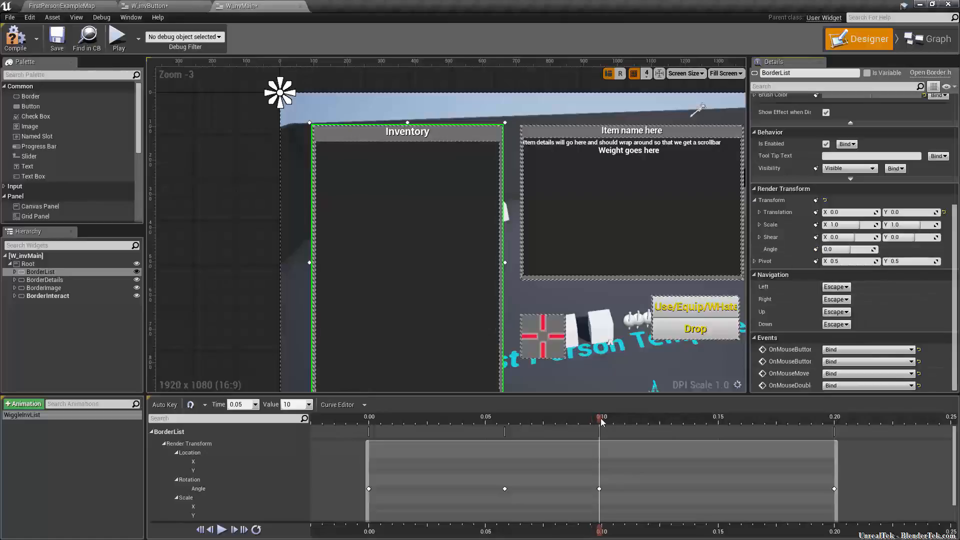
Step: Keyframe BorderList's angle at -1 at about time 0.13
left_click_drag(602, 423, 681, 429)
left_click(850, 249)
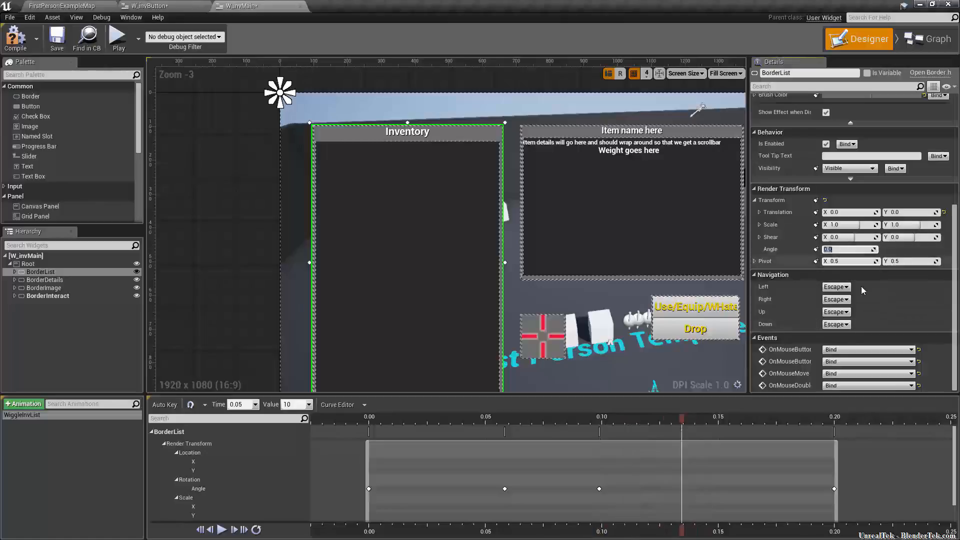
key("Return")
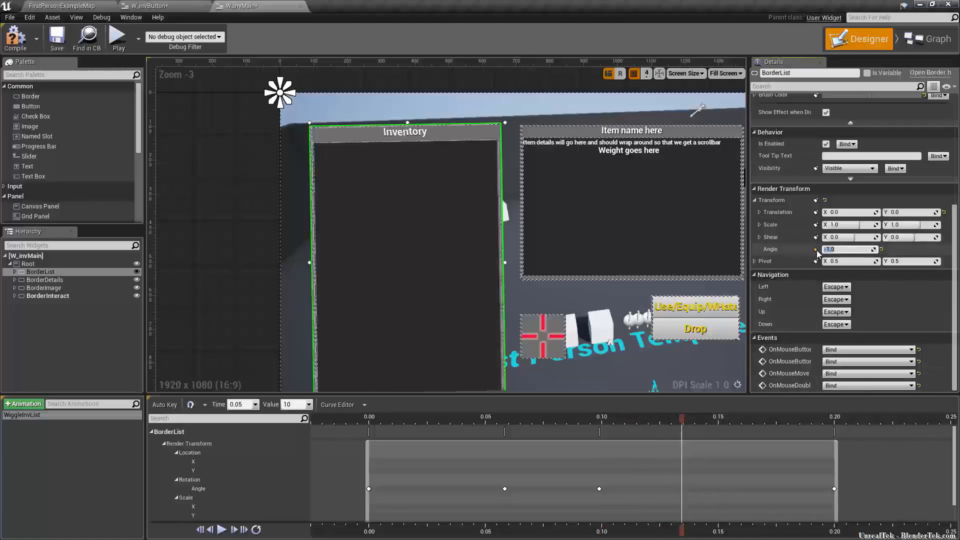
Step: Keyframe BorderList's angle at 0 at about time 0.15
left_click_drag(686, 424, 725, 432)
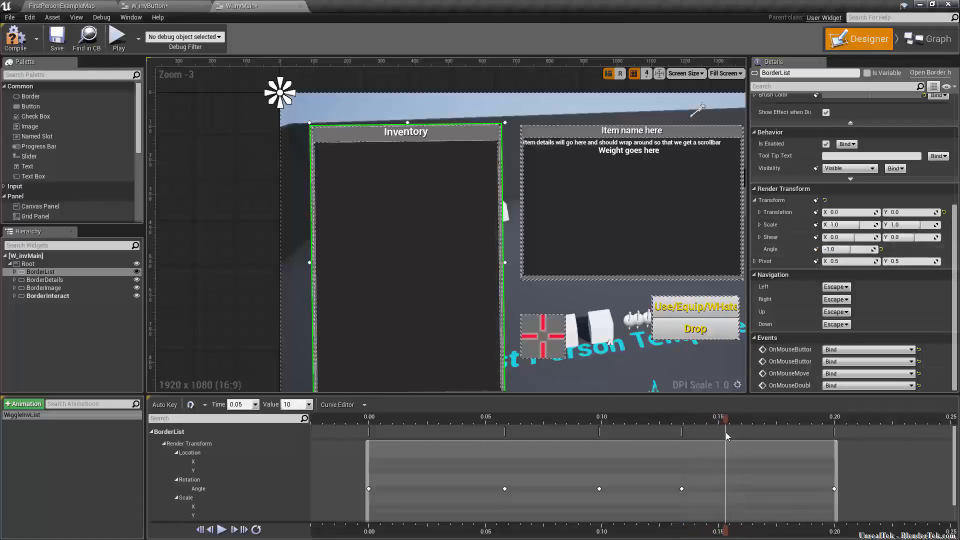
left_click(842, 249)
type("0")
key("Return")
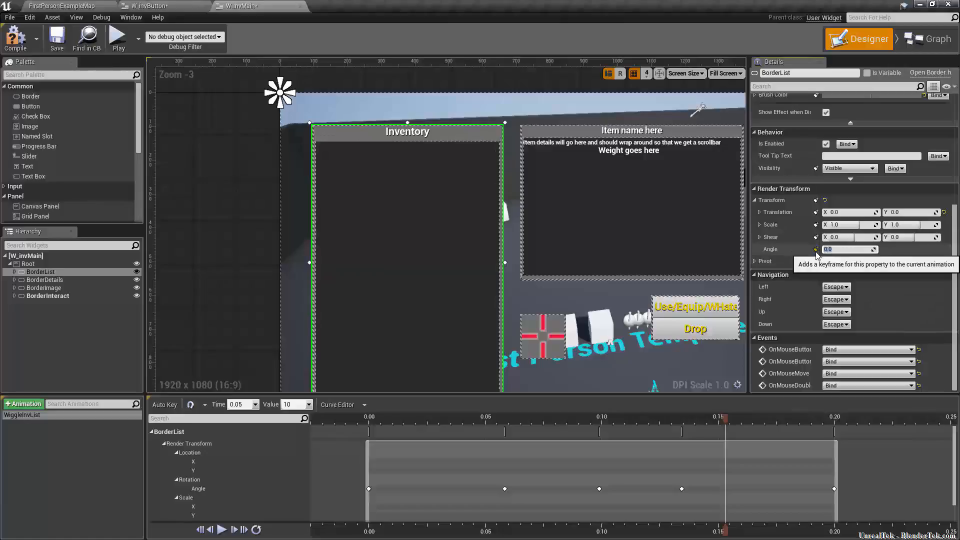
left_click(817, 250)
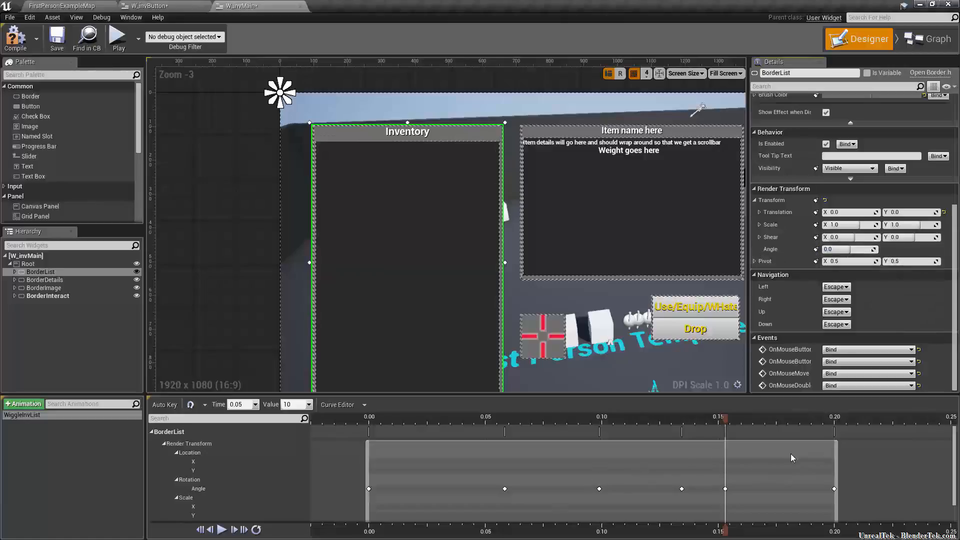
Step: Preview the inventory list wiggle by scrubbing through the timeline and playing the animation
left_click_drag(727, 425, 565, 458)
left_click_drag(632, 464, 670, 503)
left_click_drag(598, 506, 347, 525)
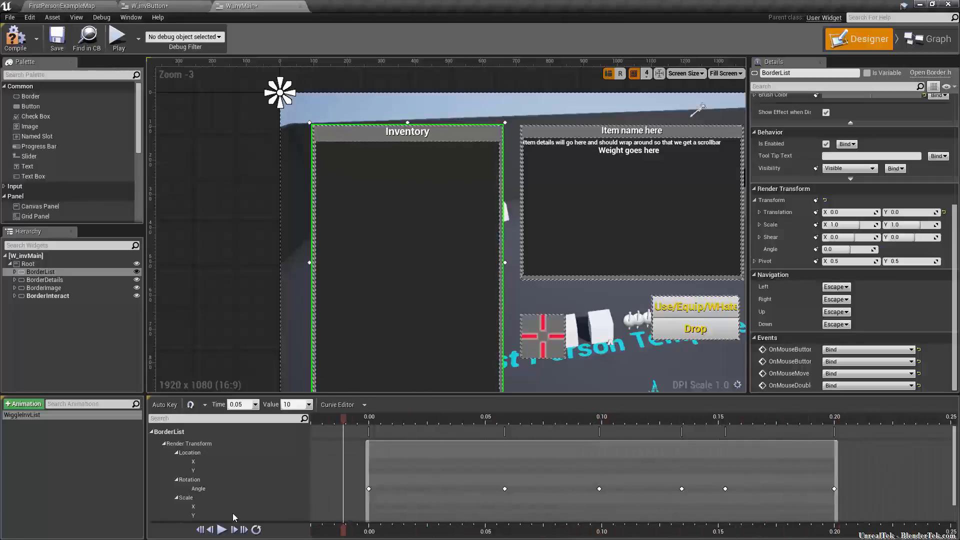
left_click(223, 530)
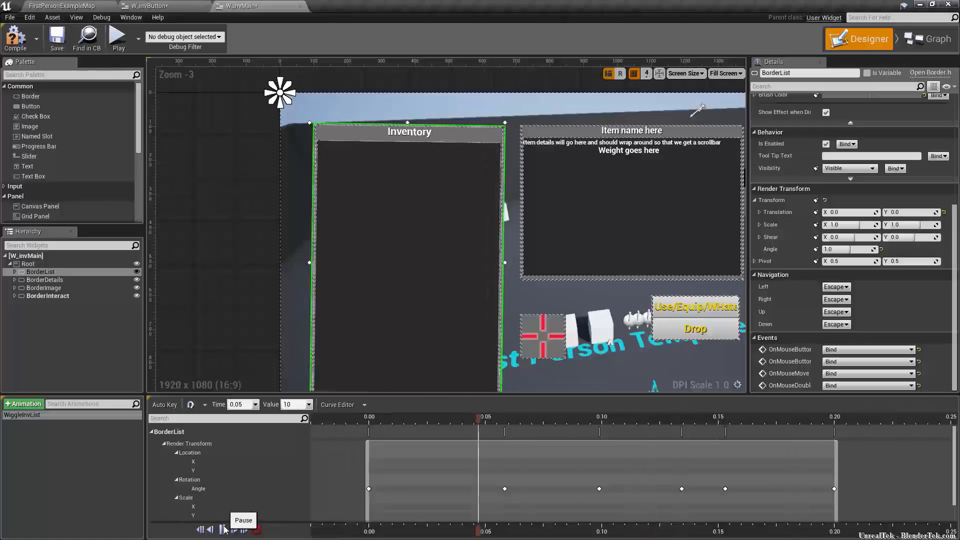
left_click(224, 529)
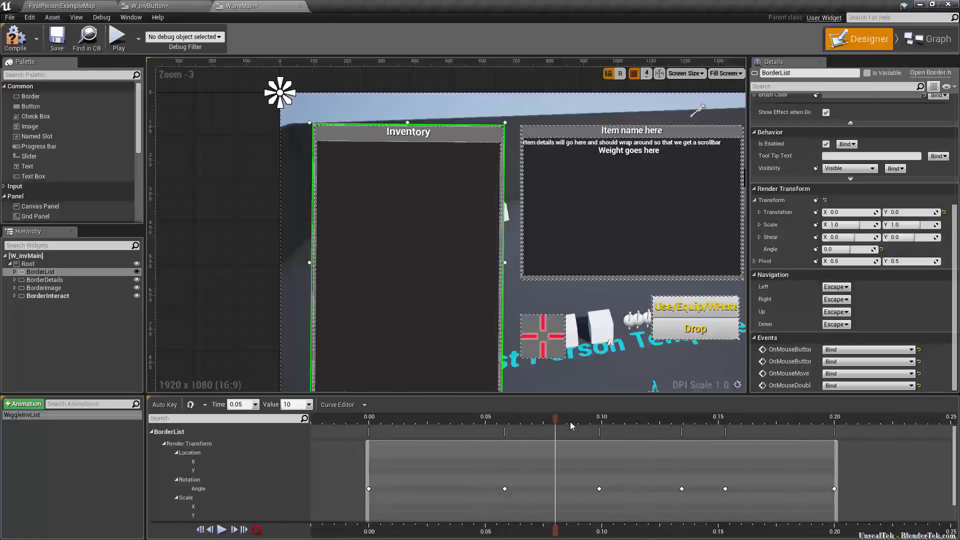
Step: Re-enable timeline snapping and return the playhead to 0.00
left_click_drag(562, 421, 373, 434)
left_click(191, 405)
left_click(363, 426)
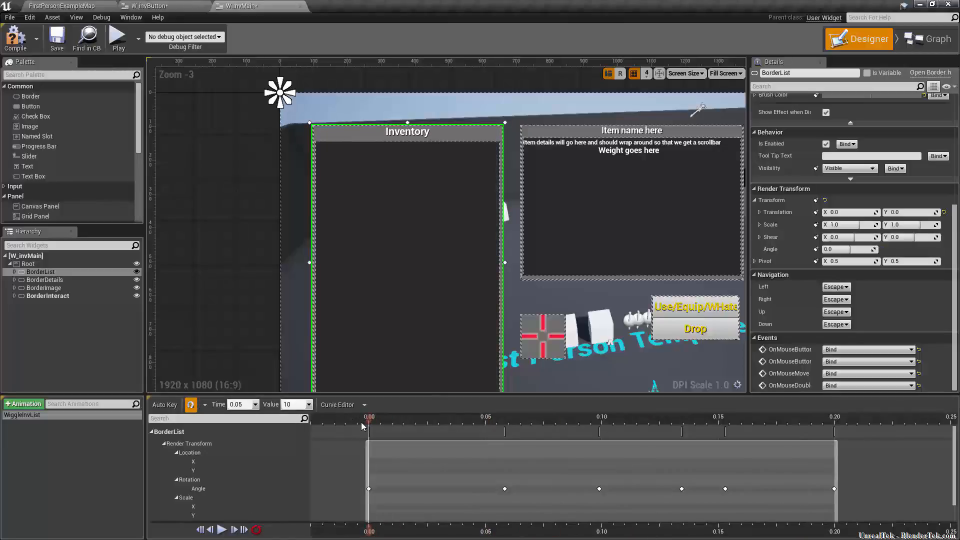
Step: Switch W_invMain to its event graph and expand the Animations category of the variables to reveal WiggleInvList
left_click(21, 416)
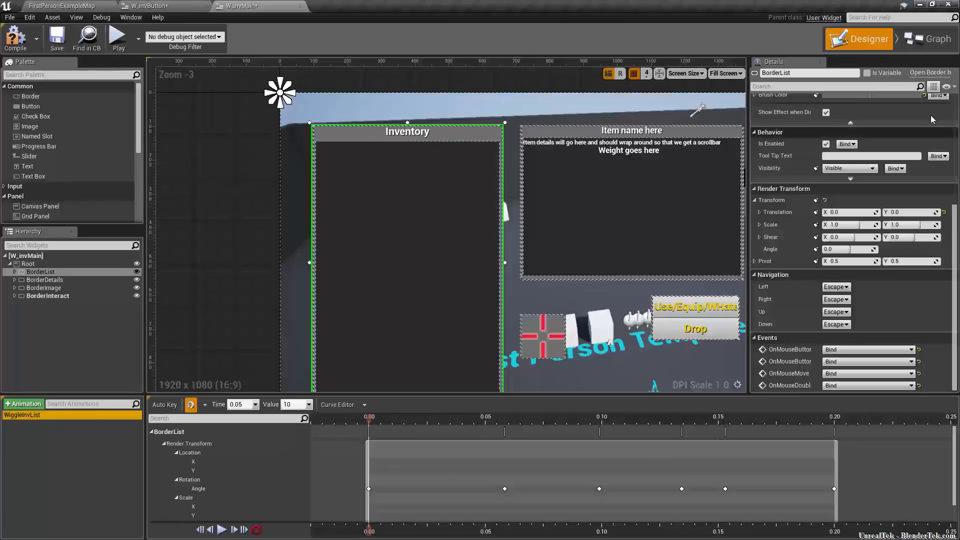
left_click(928, 38)
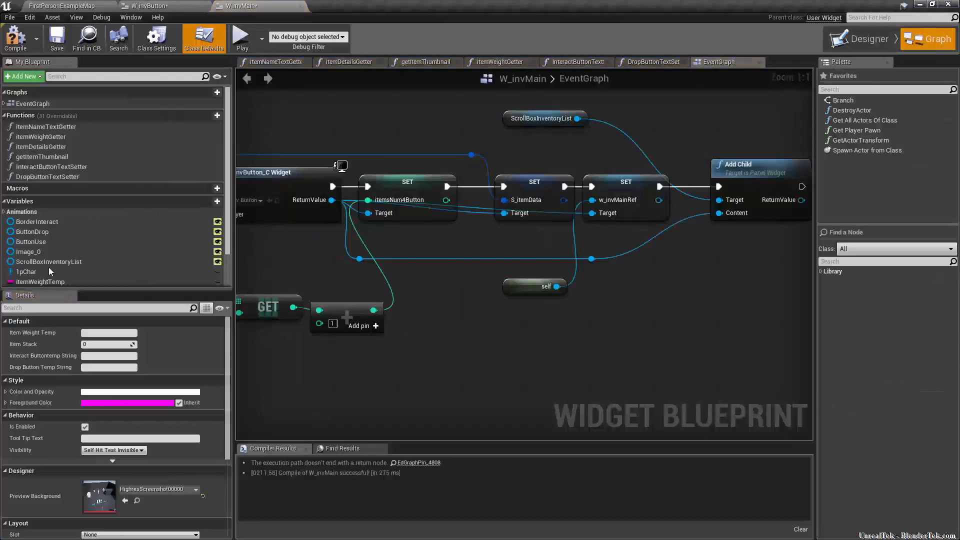
left_click(20, 214)
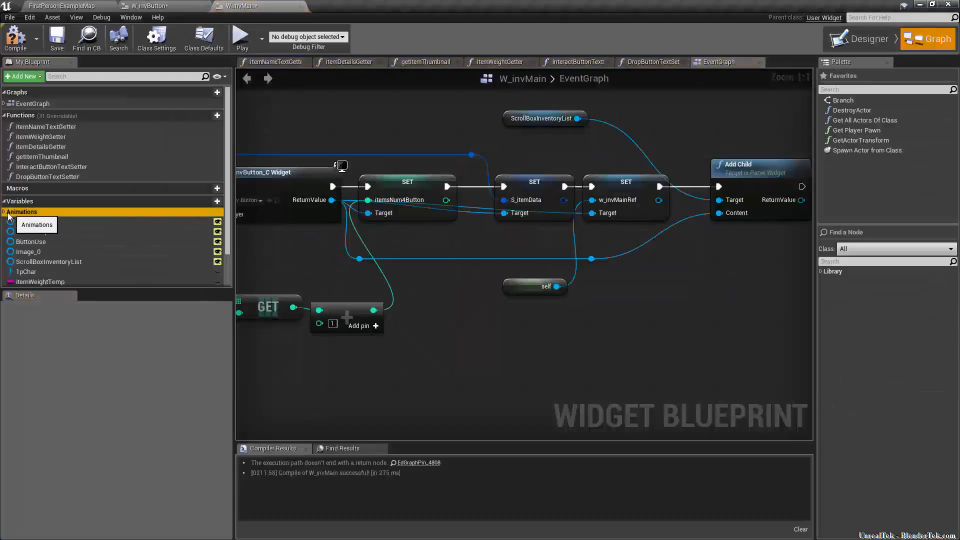
Step: Try placing a WiggleInvList reference in empty space of the event graph and delete it
left_click_drag(20, 221, 490, 361)
left_click(491, 365)
key("Delete")
Step: Try a Play Animation node with WiggleInvList as its InAnimation in empty graph space and delete both nodes
right_click_drag(613, 355, 398, 336)
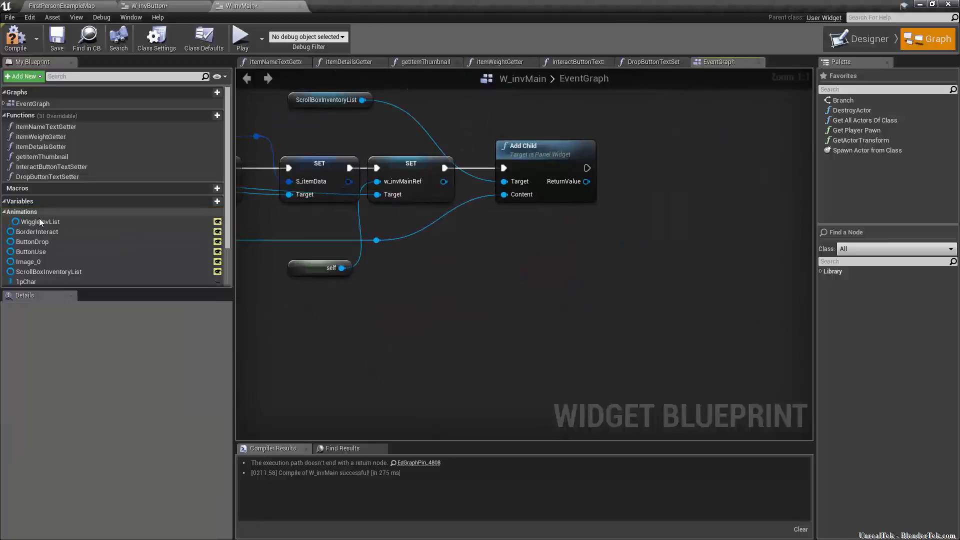
right_click(470, 336)
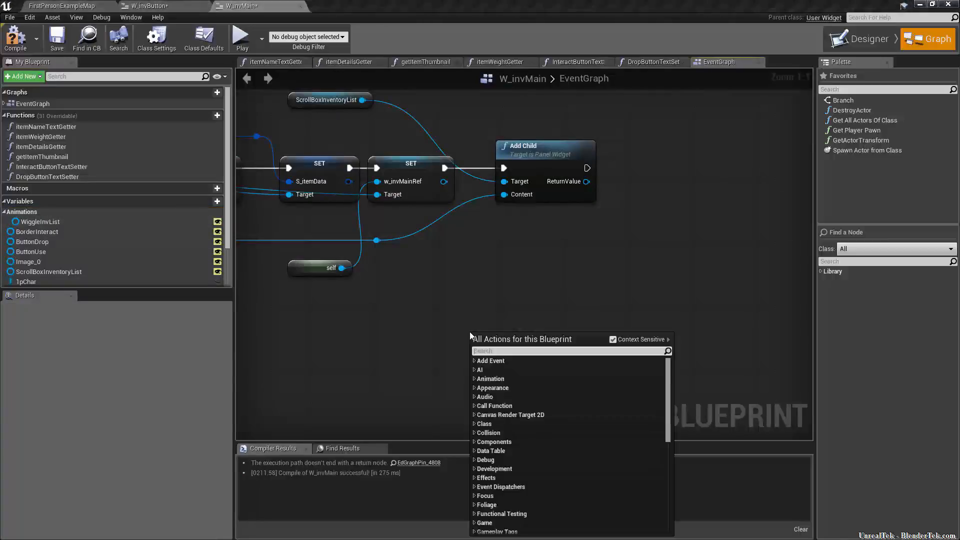
type("play animation")
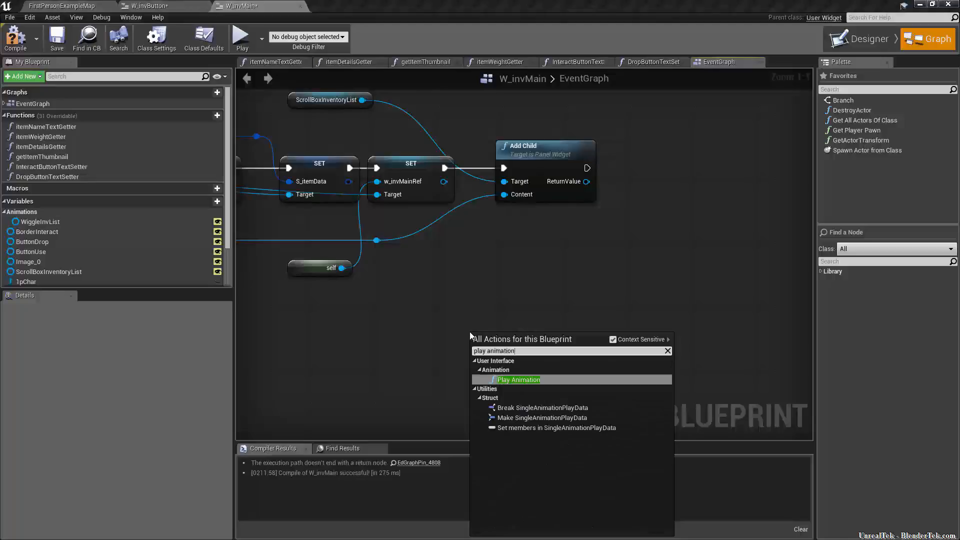
left_click(519, 381)
left_click_drag(525, 344, 647, 239)
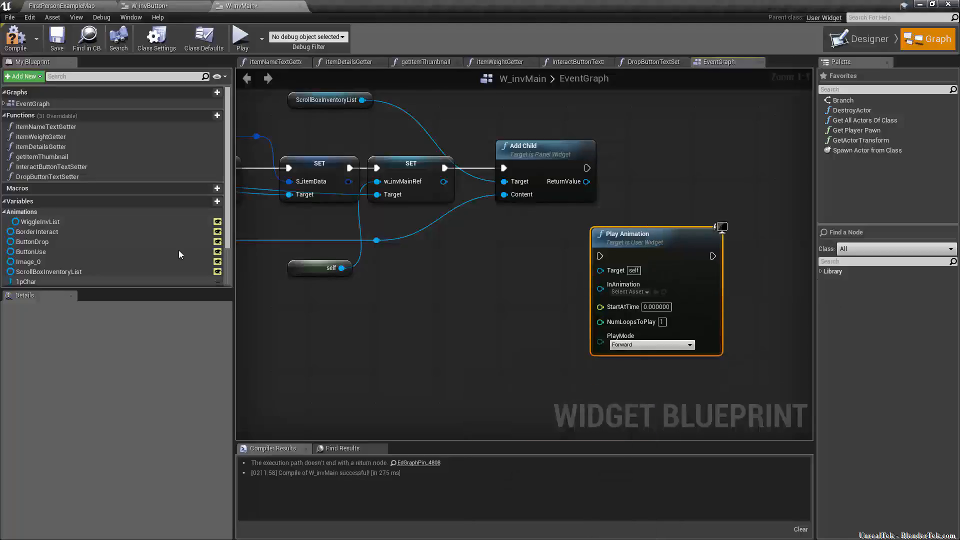
left_click_drag(46, 224, 601, 287)
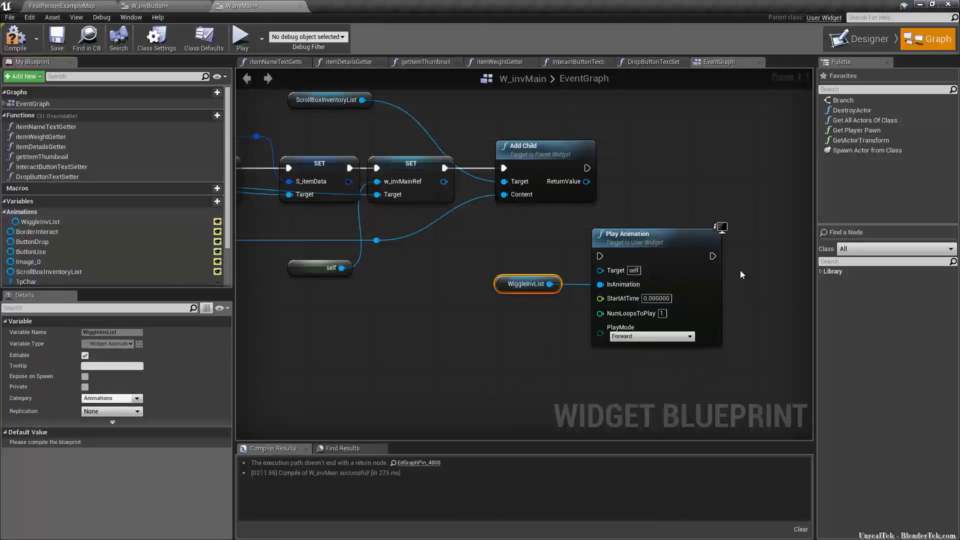
left_click_drag(601, 256, 575, 254)
left_click_drag(767, 241, 532, 353)
key("Delete")
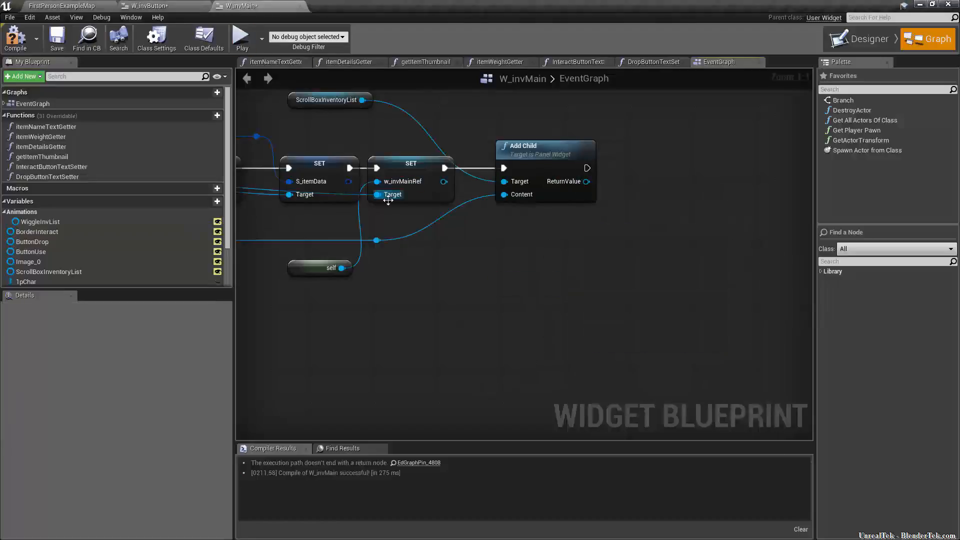
Step: Add a custom event named WiggleInvListAnim in empty space below the Add Child node
left_click(400, 176)
right_click(488, 304)
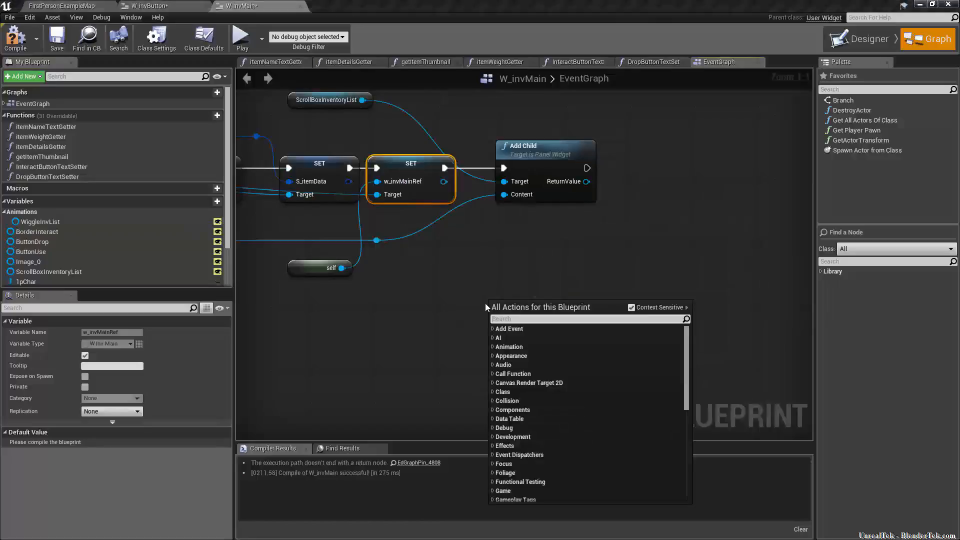
type("custom event")
key("Return")
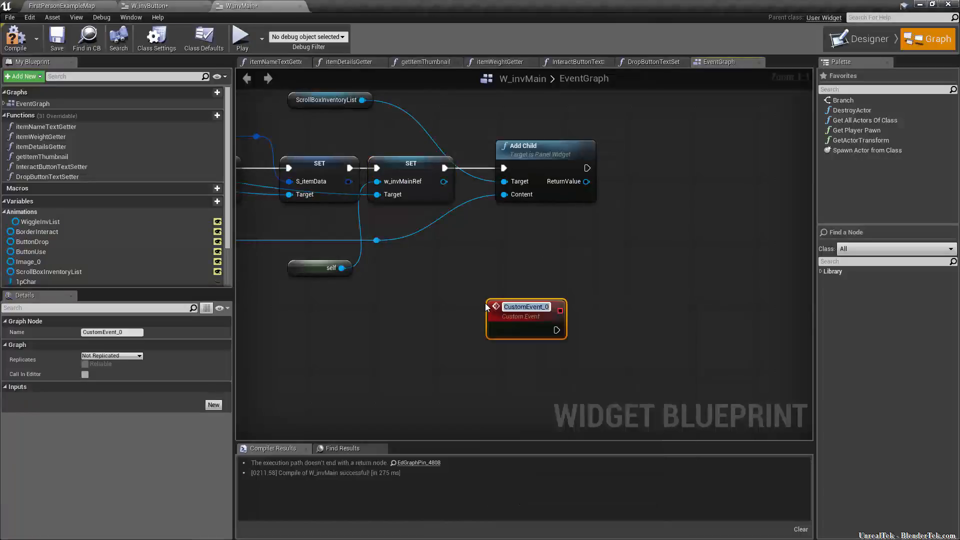
type("WiggleInvLis")
key("ctrl+z")
type("WiggleI")
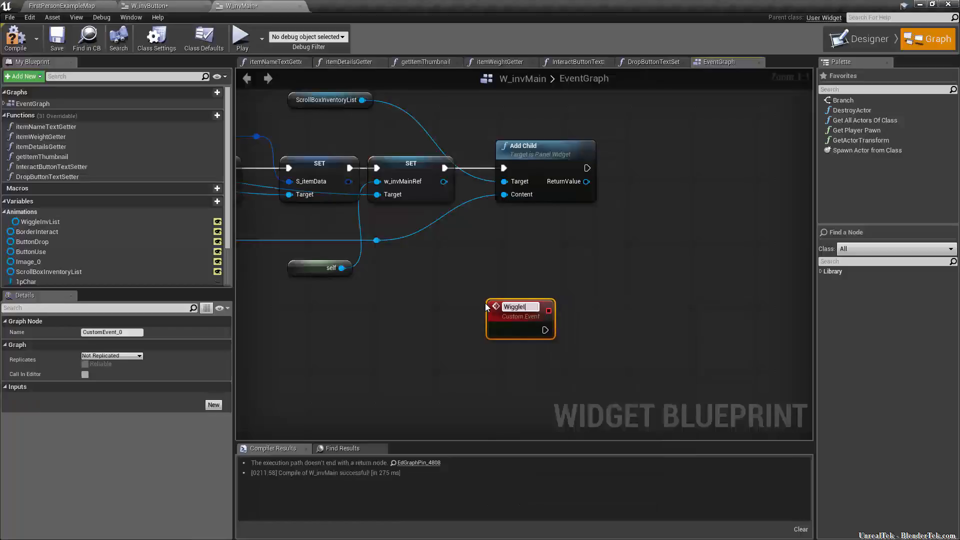
type("nvListAnim")
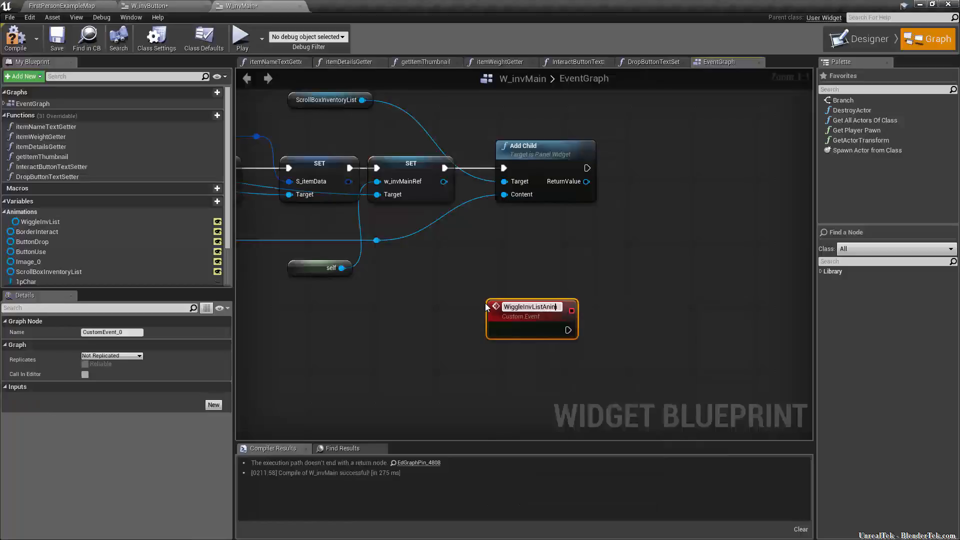
key("Return")
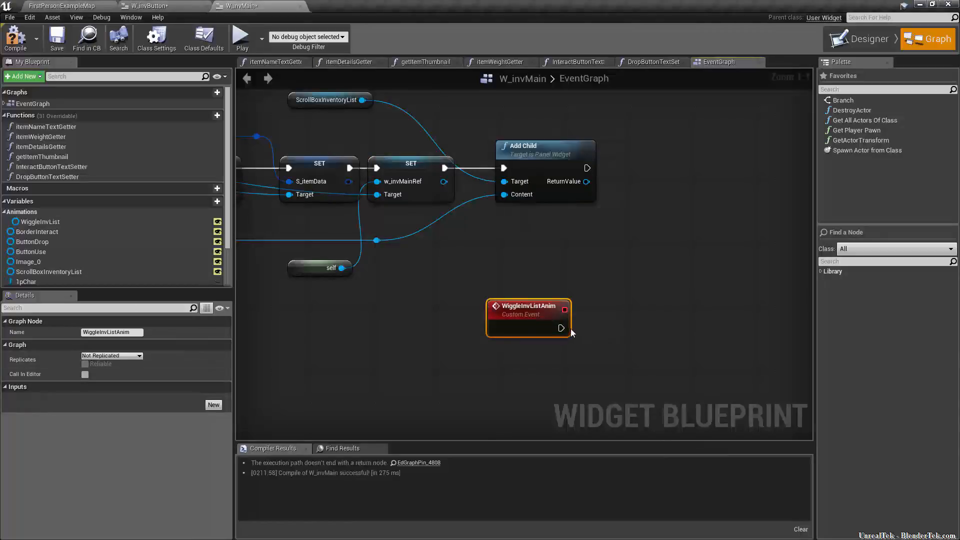
Step: Connect a Play Animation node to the WiggleInvListAnim event and feed a WiggleInvList reference into its InAnimation input
left_click_drag(562, 328, 613, 333)
type("play animation")
key("Return")
left_click_drag(683, 361, 689, 329)
left_click_drag(40, 221, 626, 365)
right_click_drag(566, 385, 562, 332)
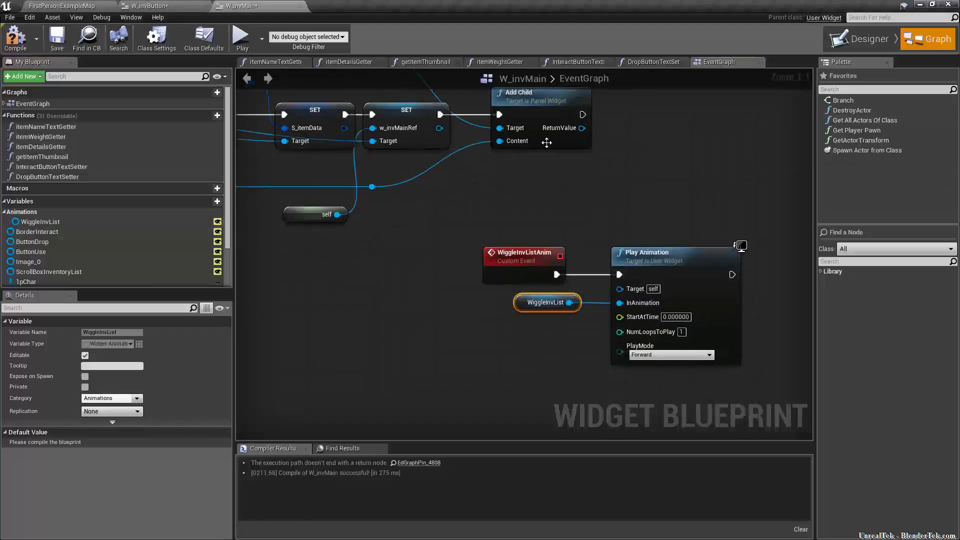
Step: In W_invButton's event graph, call Wiggle Inv List Anim on a w_invMainRef reference after the SET invButtonClicked node
left_click(187, 7)
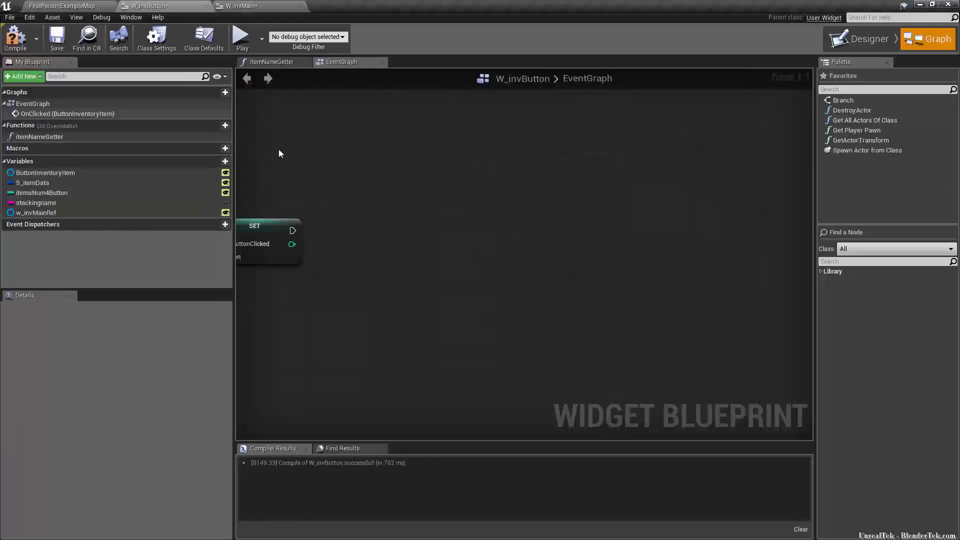
right_click_drag(364, 184, 420, 174)
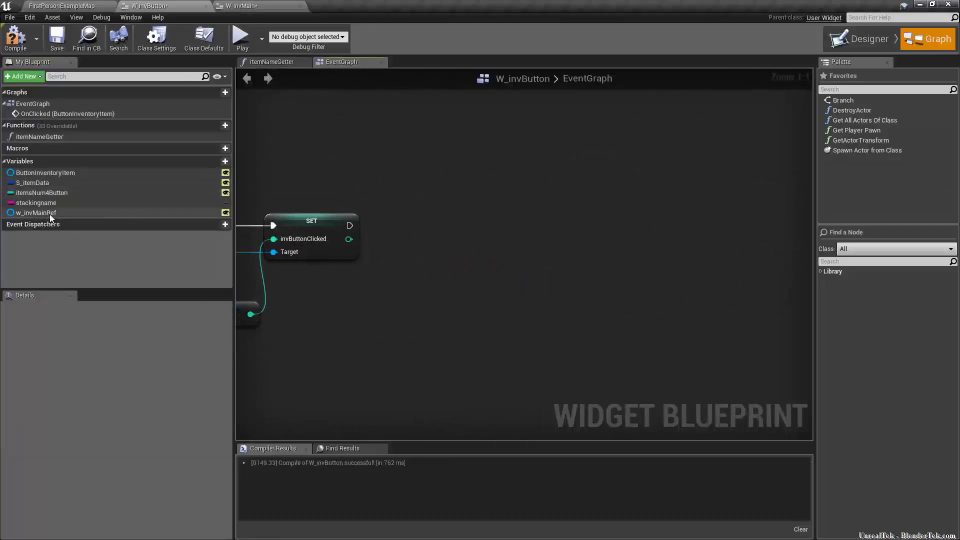
left_click_drag(29, 215, 338, 325, "ctrl")
right_click_drag(392, 326, 520, 296)
left_click_drag(518, 317, 529, 226)
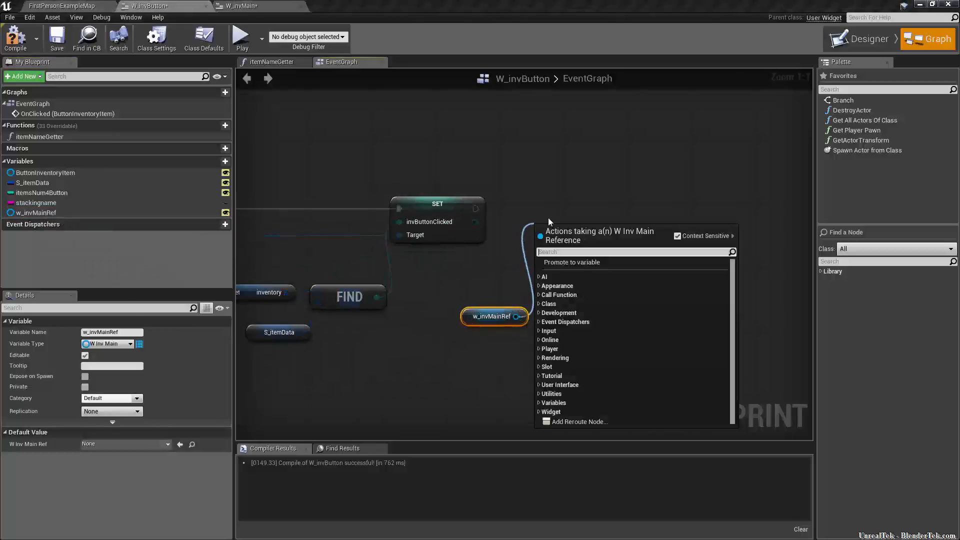
type("wiggleinv")
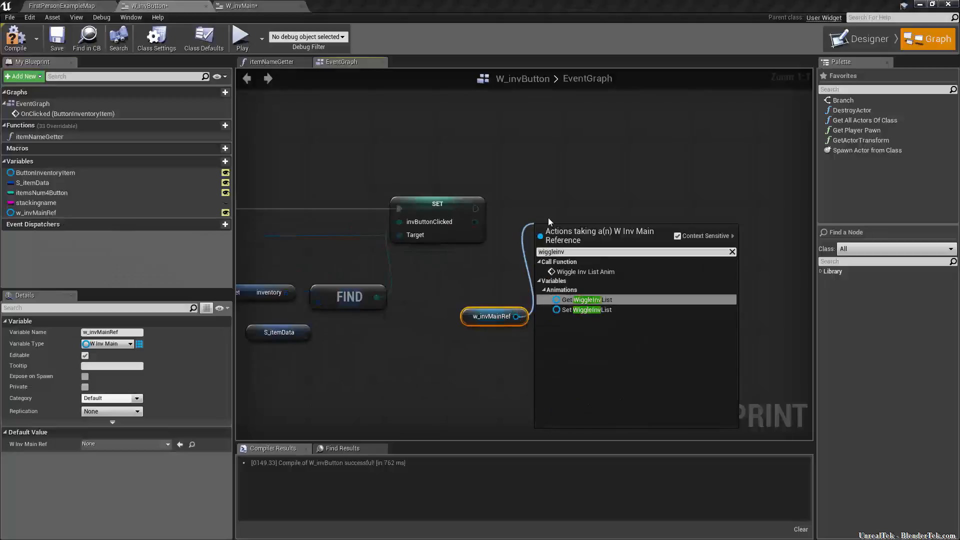
left_click(593, 272)
left_click_drag(563, 241, 476, 209)
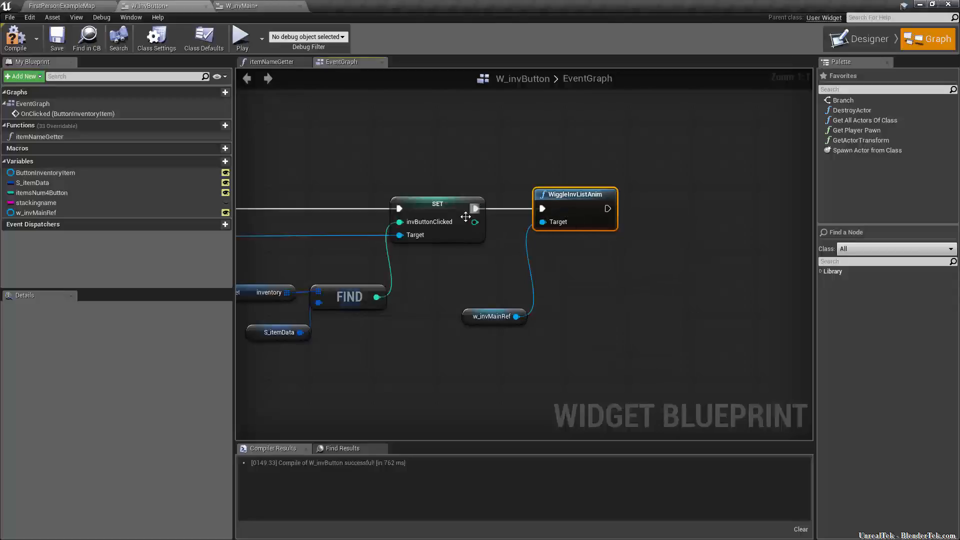
Step: Compile W_invMain so its new event is recognized, and recompile and save W_invButton
left_click(16, 38)
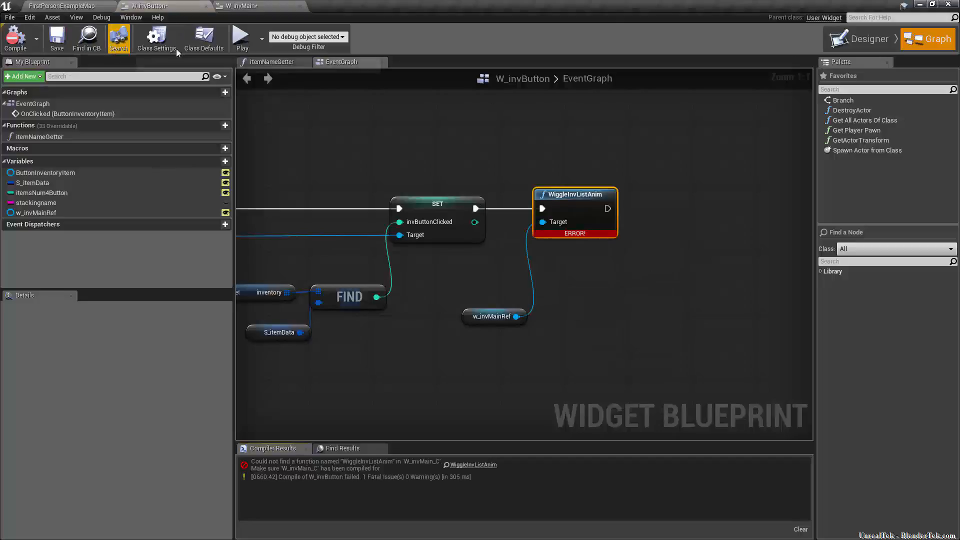
left_click(263, 8)
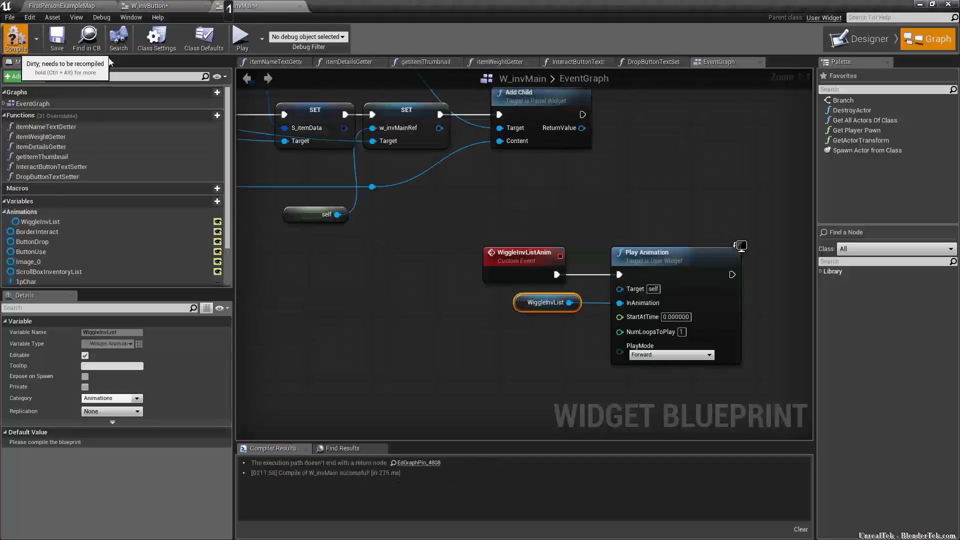
left_click_drag(233, 21, 588, 303)
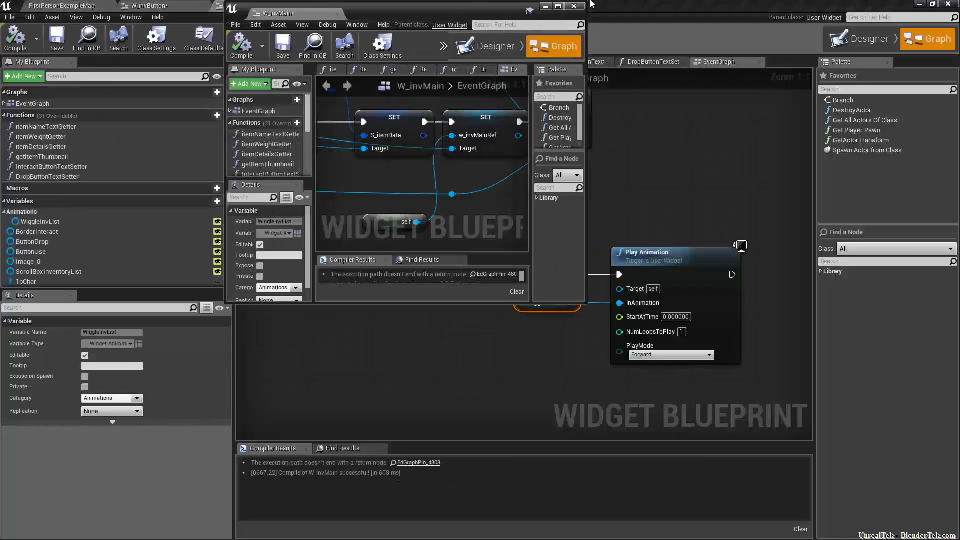
left_click(582, 6)
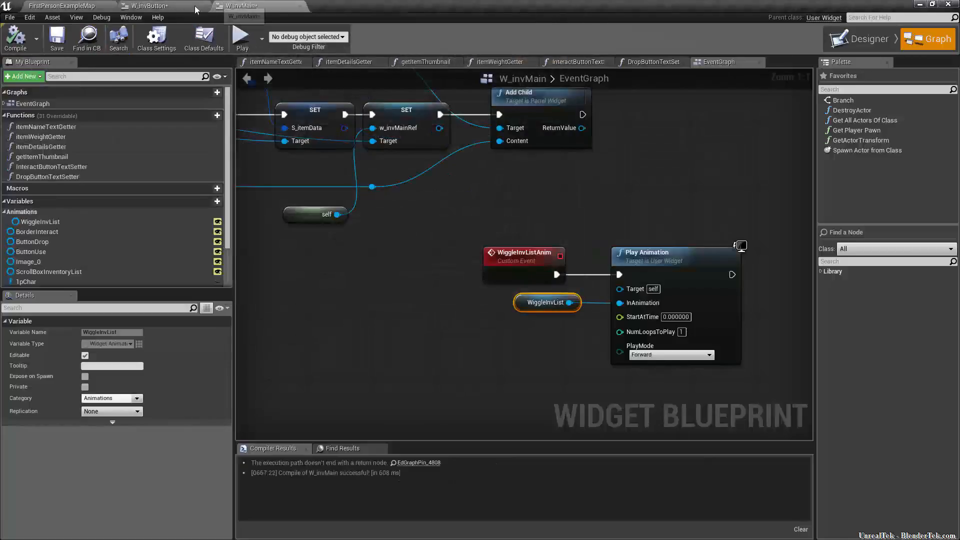
left_click(165, 6)
left_click(15, 37)
left_click(56, 38)
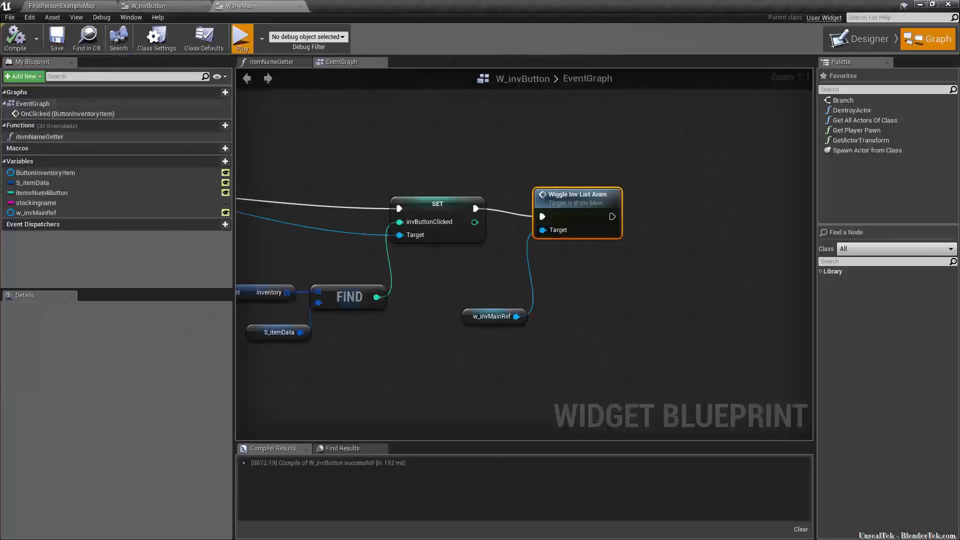
Step: Test the wiggle animation in a game preview by opening the inventory and selecting Peice of Wood, and end the preview
left_click(242, 38)
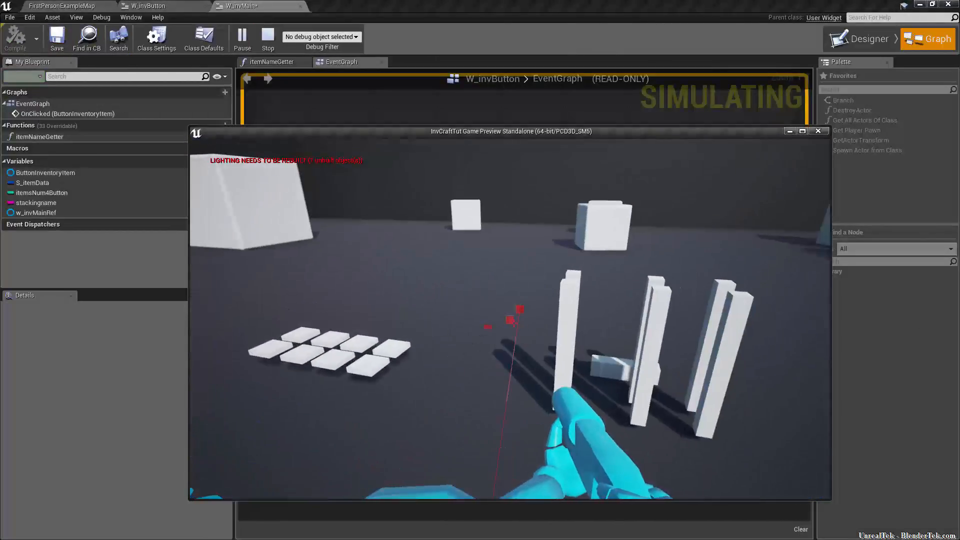
key("i")
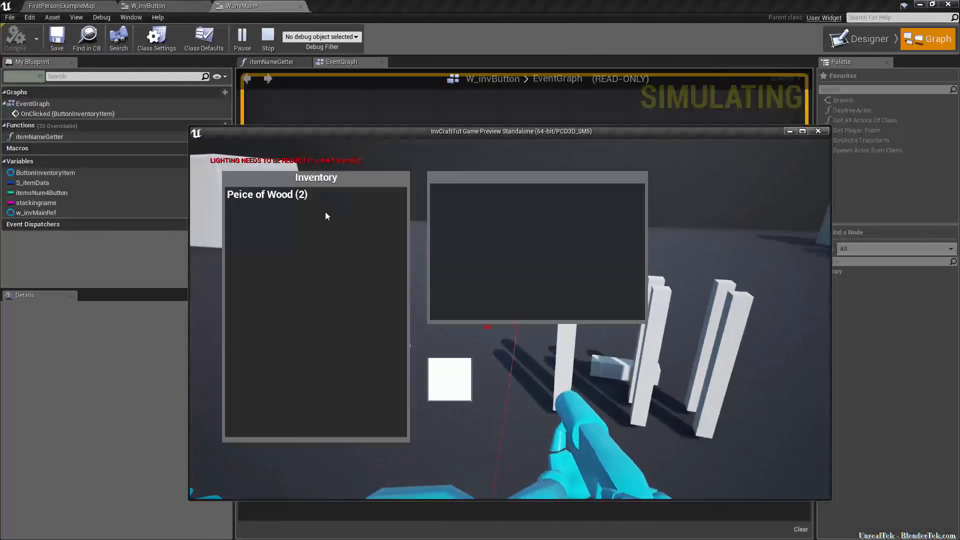
left_click(270, 196)
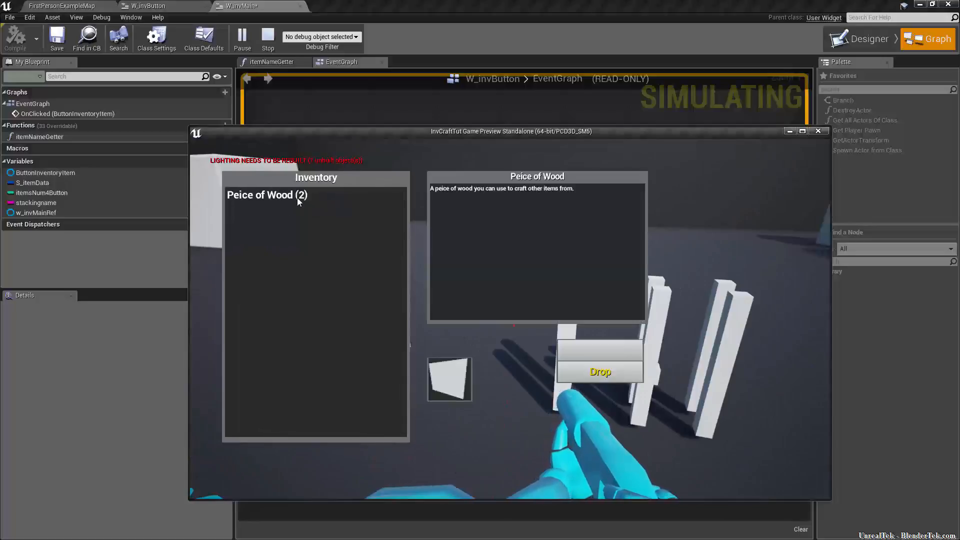
key("Escape")
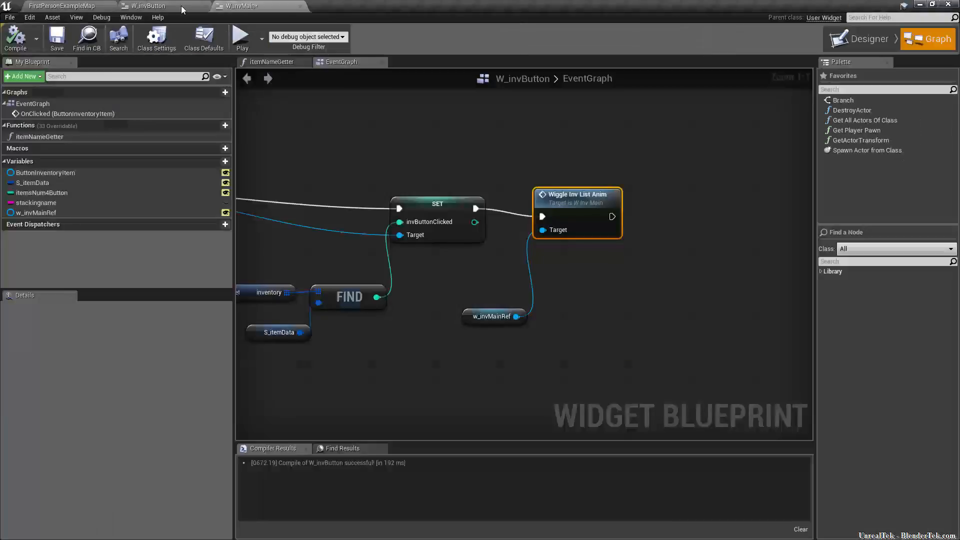
Step: Return to W_invMain's designer and select the BorderDetails border around the item details
left_click(245, 5)
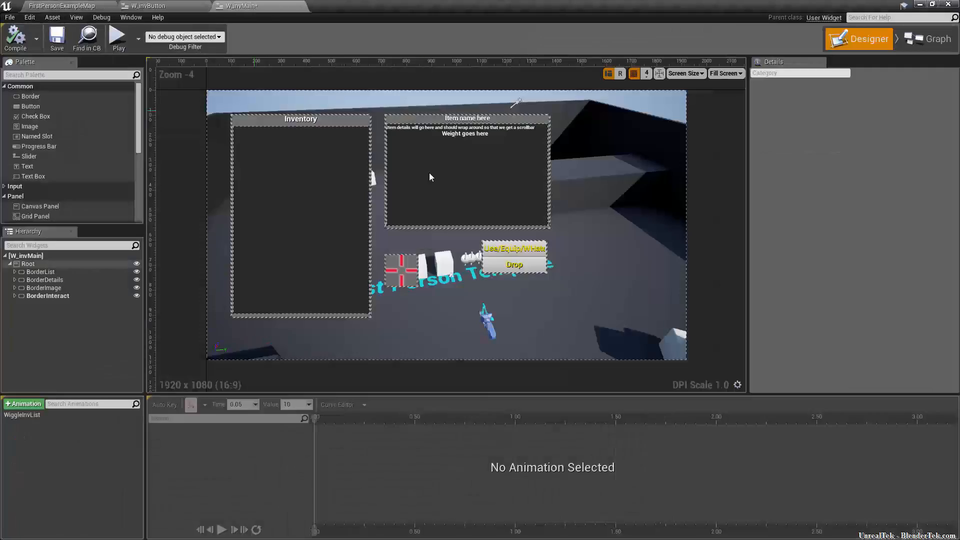
scroll(490, 118, "up", 2)
scroll(490, 118, "up", 1)
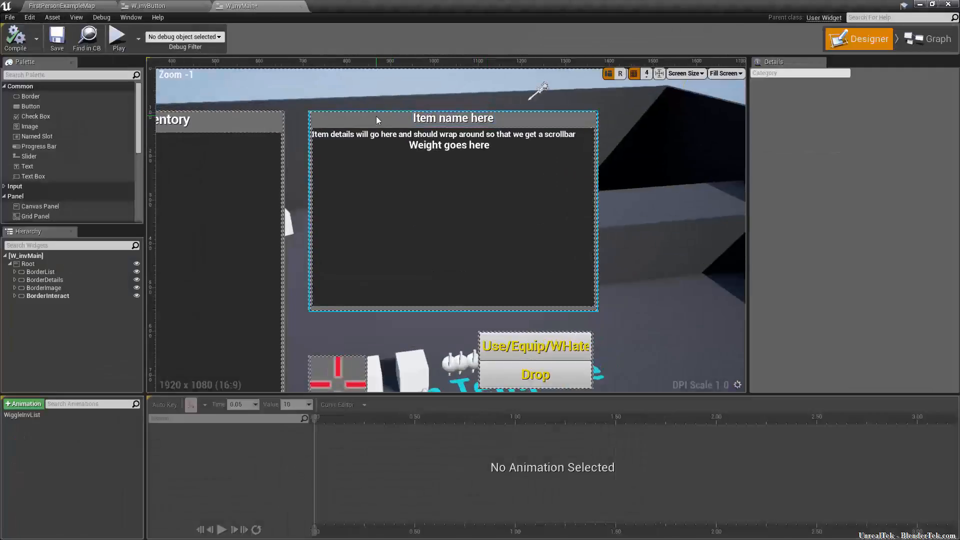
left_click(377, 116)
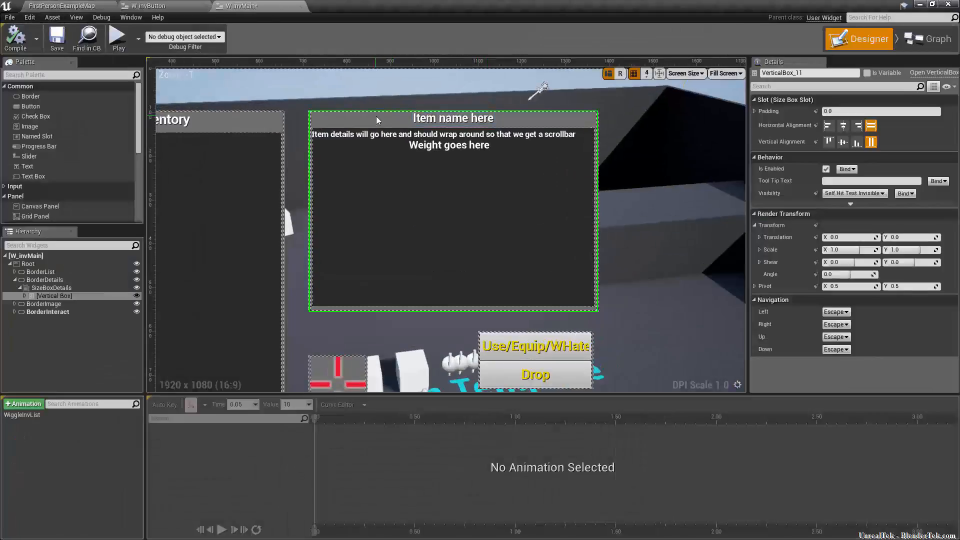
left_click(15, 280)
scroll(283, 204, "down", 1)
scroll(283, 206, "down", 2)
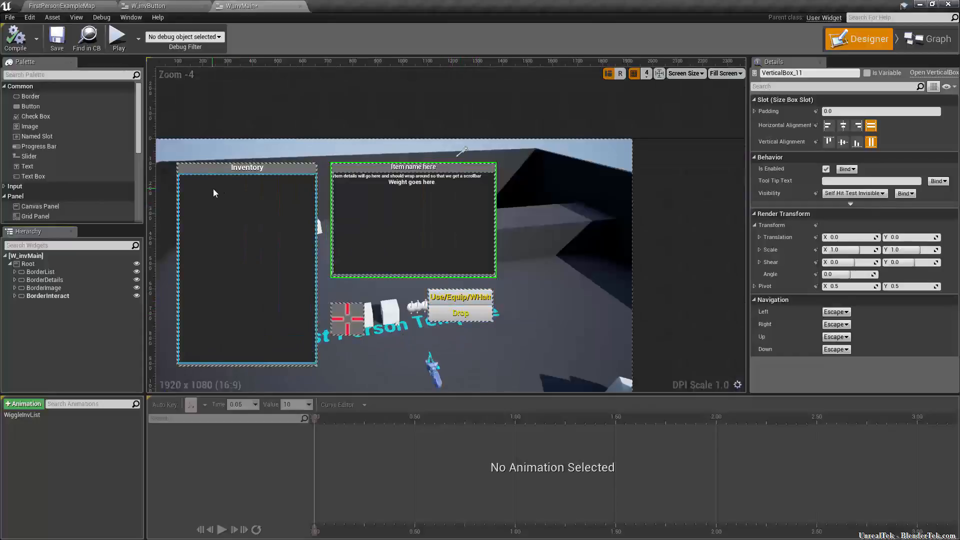
scroll(350, 256, "up", 1)
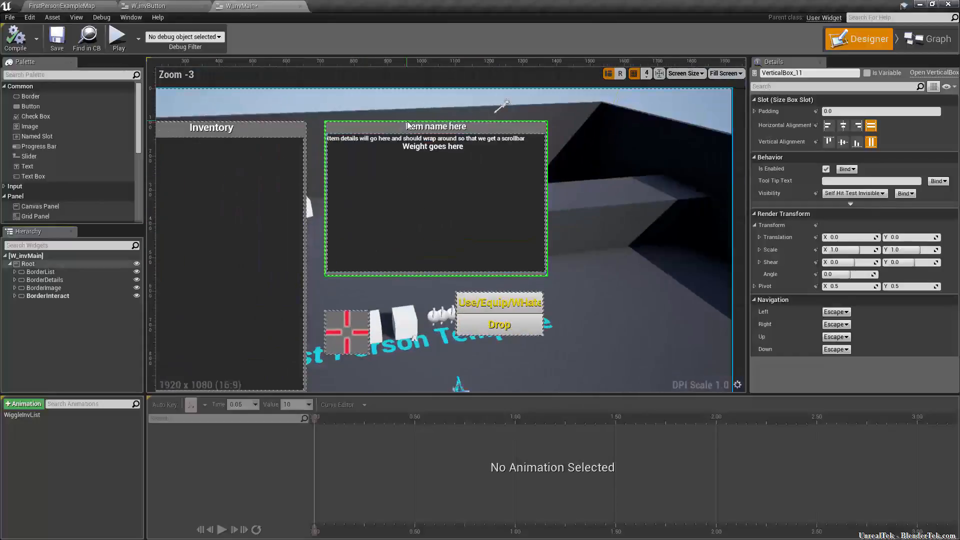
right_click_drag(603, 197, 597, 264)
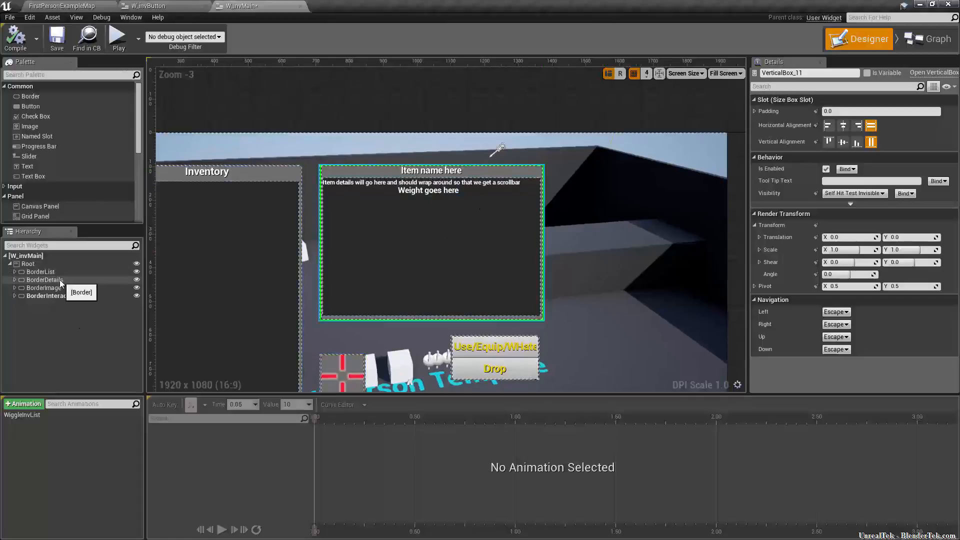
left_click(27, 281)
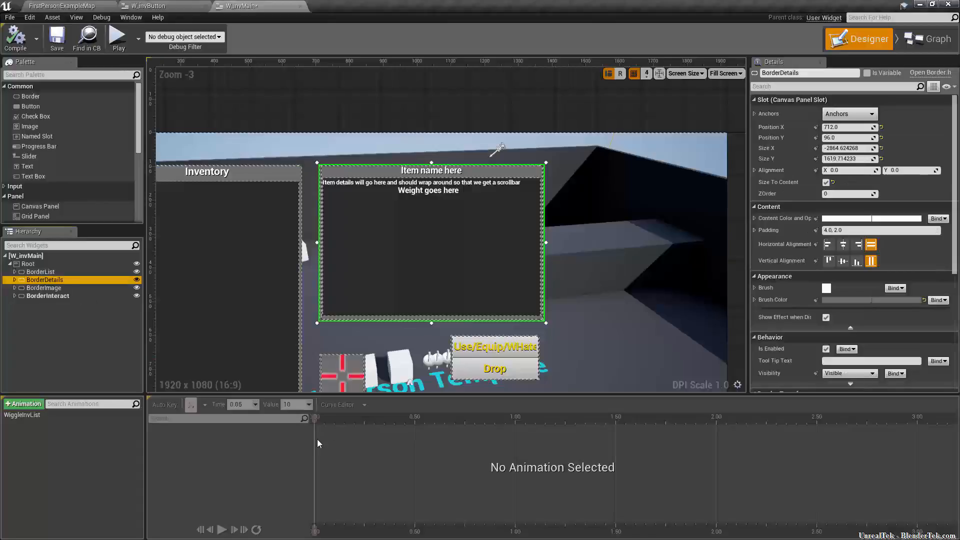
Step: Create a new widget animation named DataFlyin
left_click(25, 404)
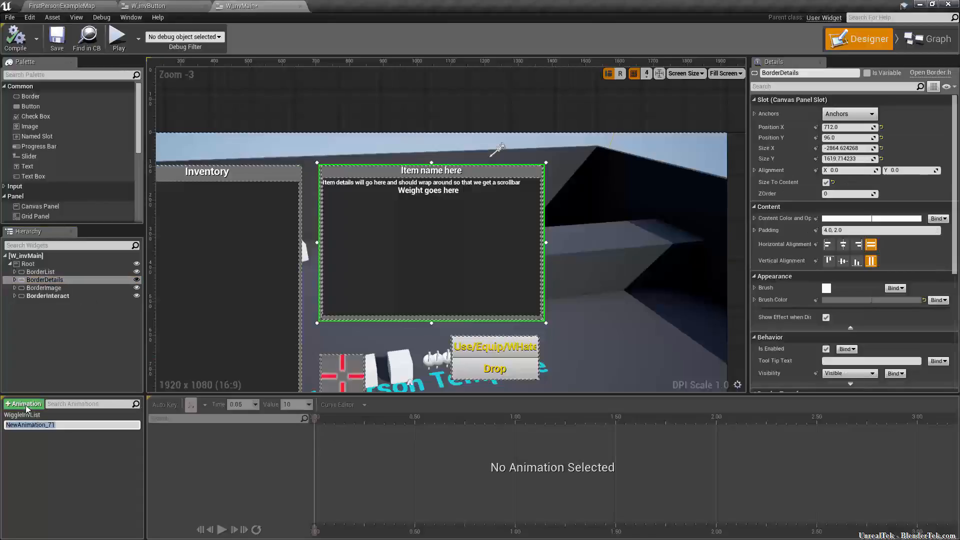
key("BackSpace")
type("De")
type("taFlyin")
key("Return")
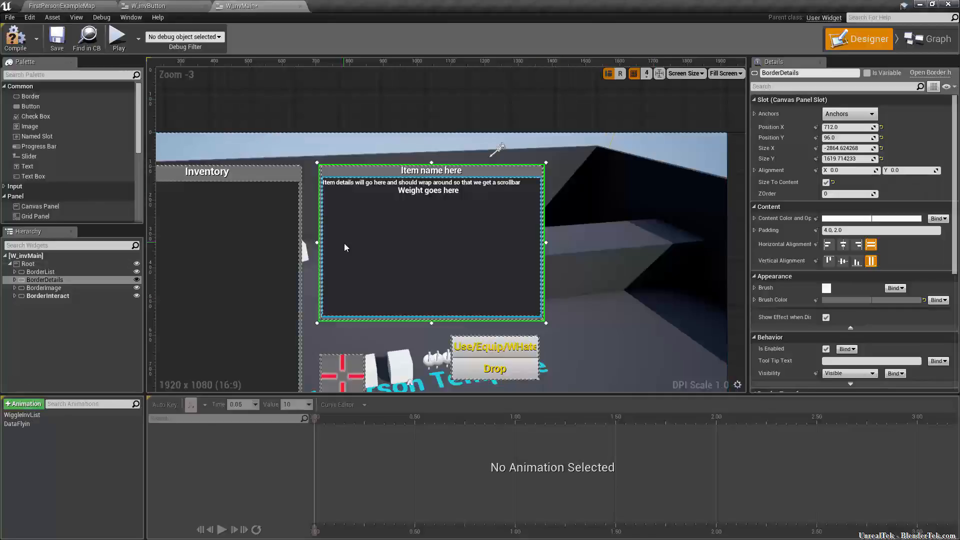
Step: Open the DataFlyin animation for editing in the timeline
left_click(26, 424)
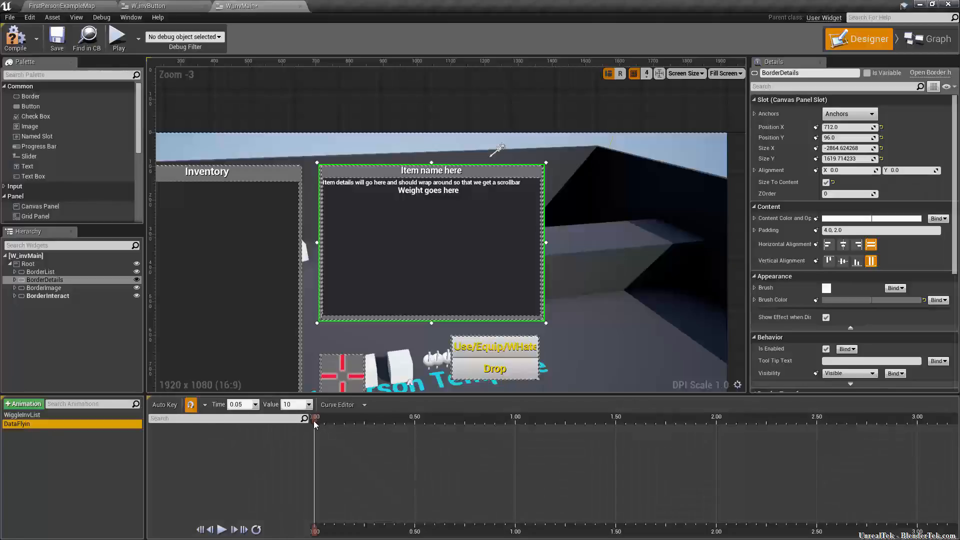
left_click(816, 138)
left_click(815, 127)
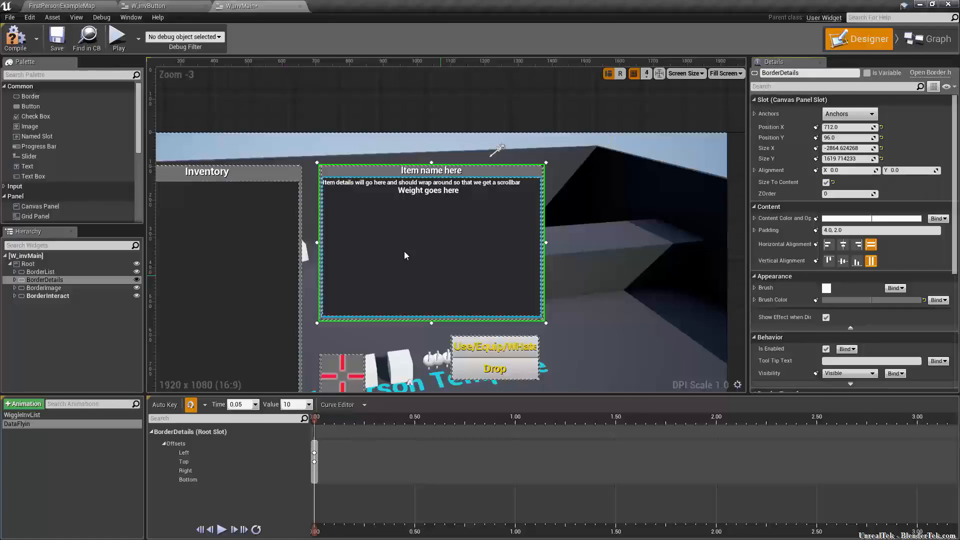
key("ctrl+z")
key("ctrl+z")
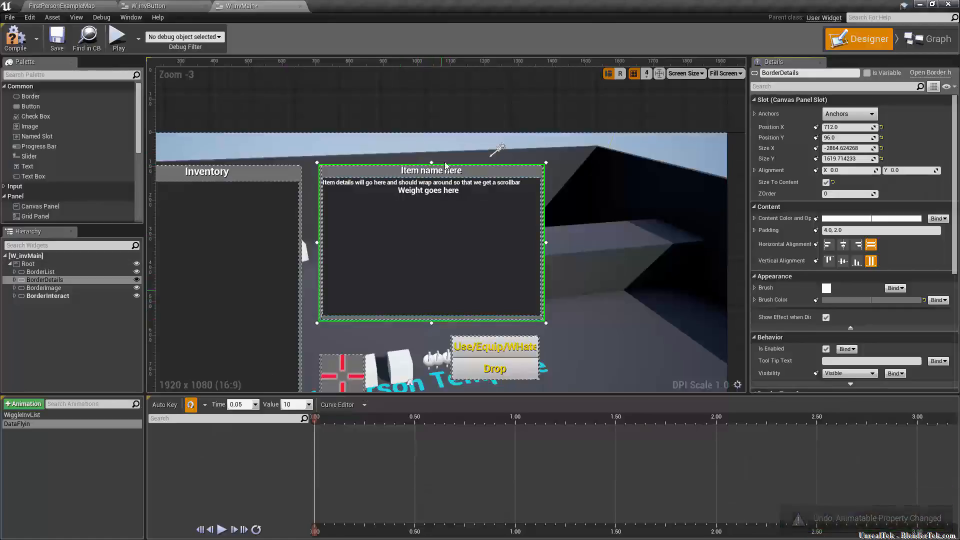
Step: Move BorderDetails above the canvas to about X 985, Y -510, and keyframe its position at 0.00
left_click_drag(432, 163, 430, 3)
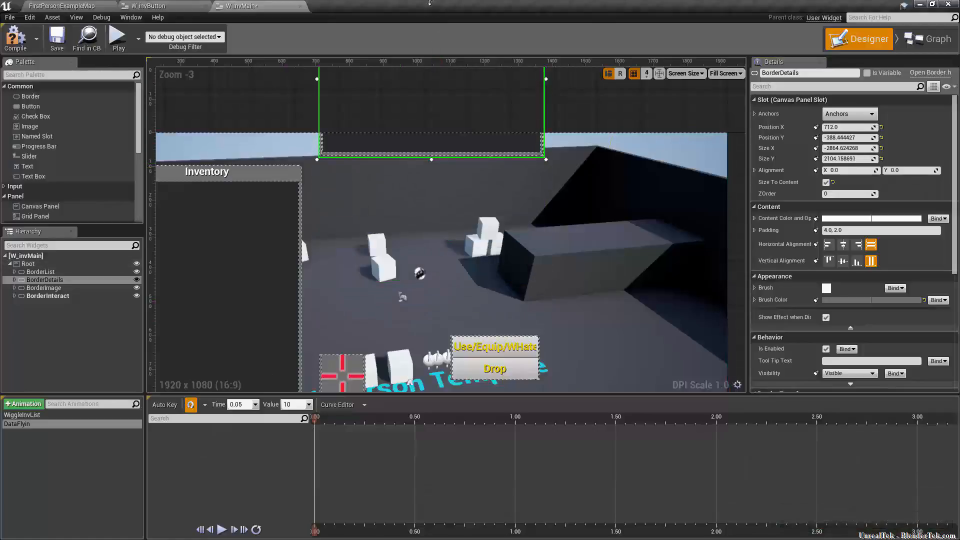
right_click_drag(442, 192, 428, 298)
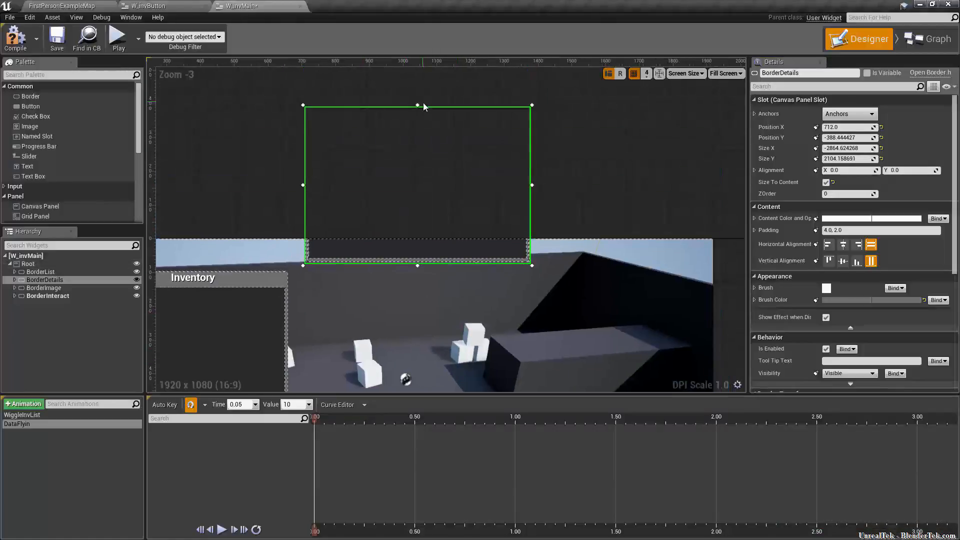
left_click_drag(419, 104, 423, 63)
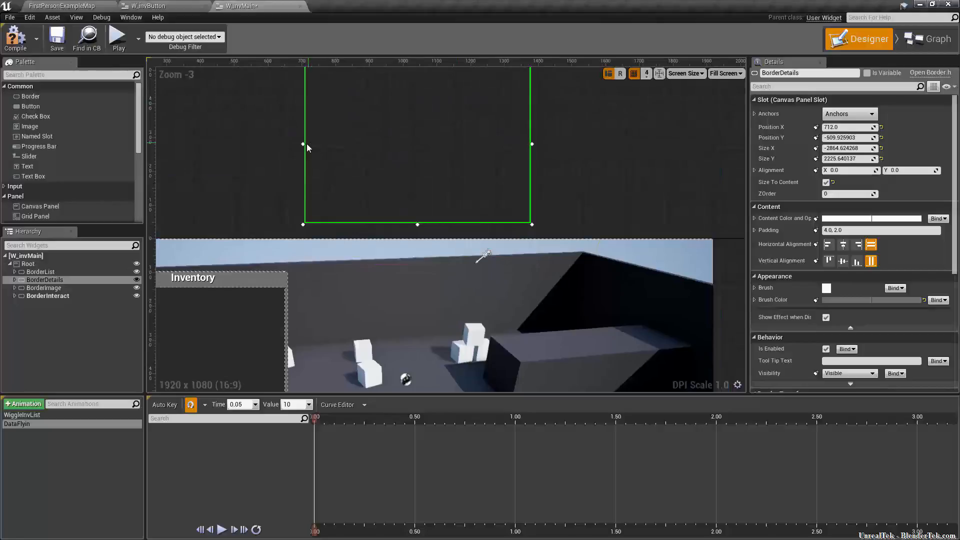
left_click_drag(302, 145, 395, 145)
scroll(439, 335, "down", 1)
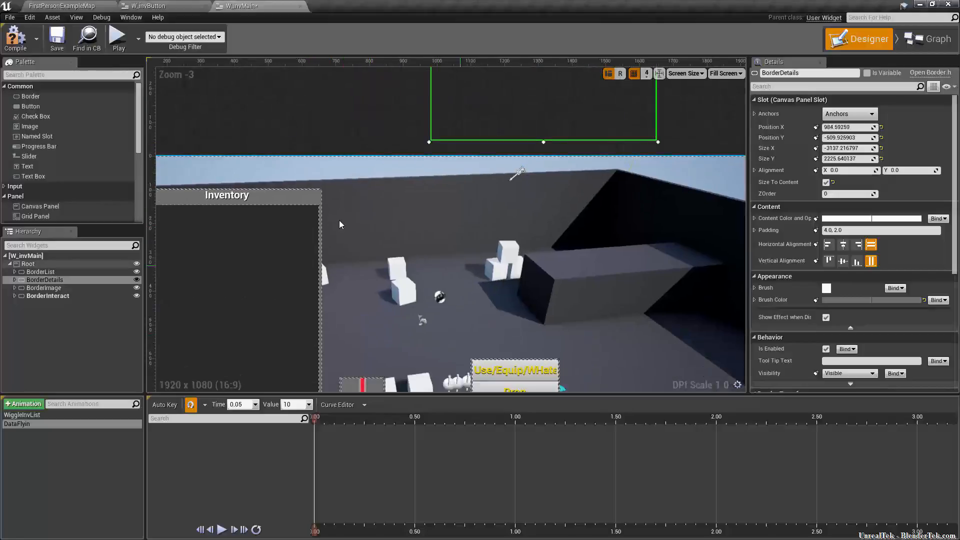
scroll(458, 286, "down", 2)
scroll(468, 251, "up", 2)
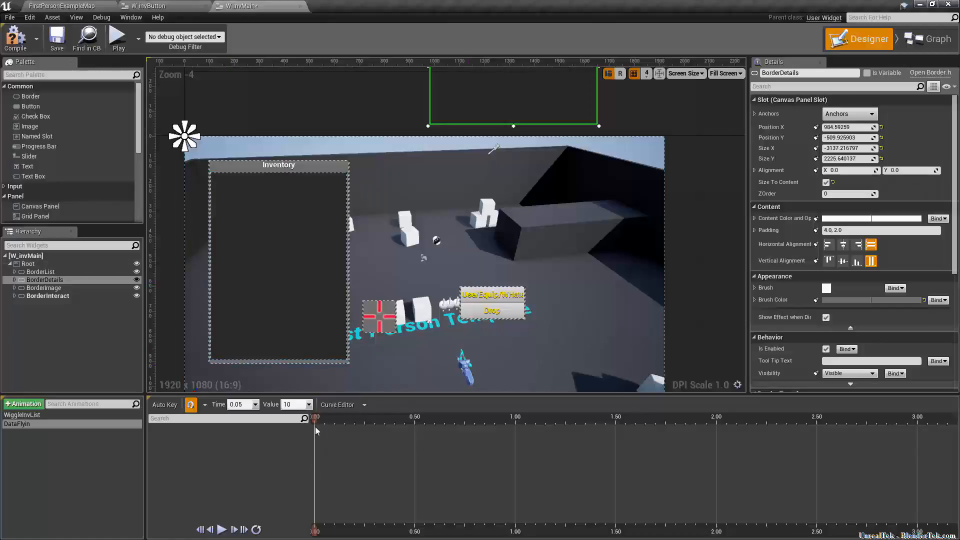
left_click(816, 138)
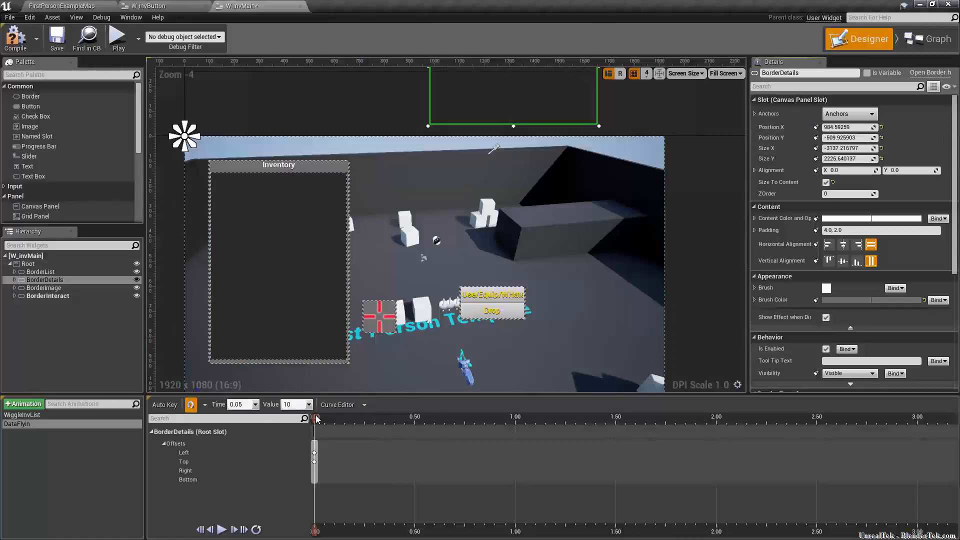
Step: Turn off timeline snapping and set the DataFlyin animation's current time to 0.20
left_click(194, 406)
scroll(331, 419, "up", 3)
scroll(331, 419, "up", 3)
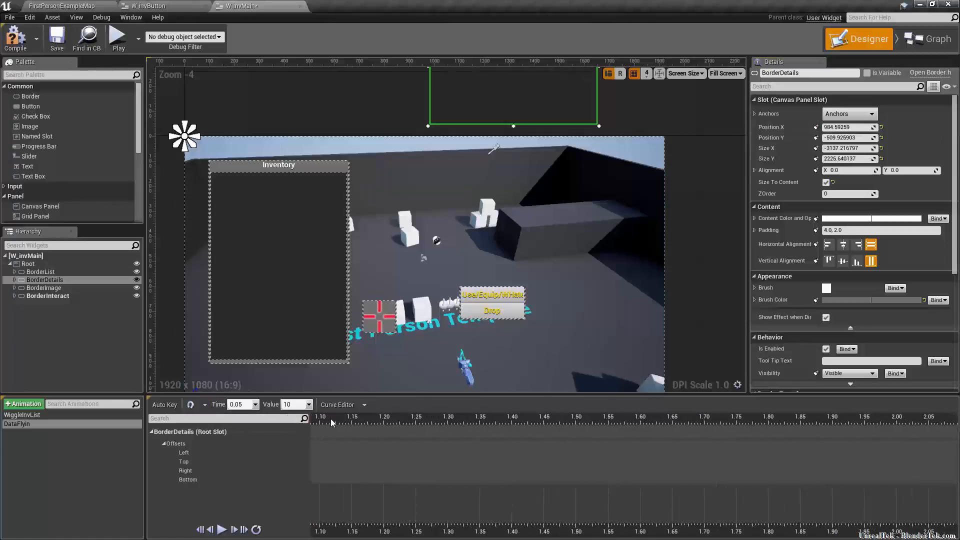
right_click_drag(764, 432, 901, 448)
mouse_move(389, 423)
right_mouse_down()
mouse_move(616, 431)
mouse_move(447, 418)
mouse_move(472, 423)
mouse_move(460, 423)
right_mouse_up()
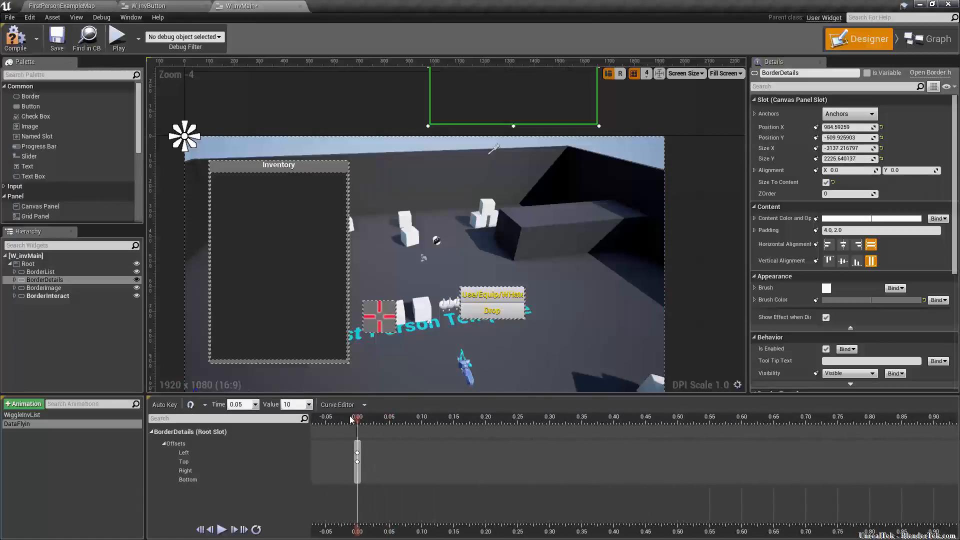
left_click_drag(364, 420, 485, 431)
right_click_drag(703, 250, 698, 298)
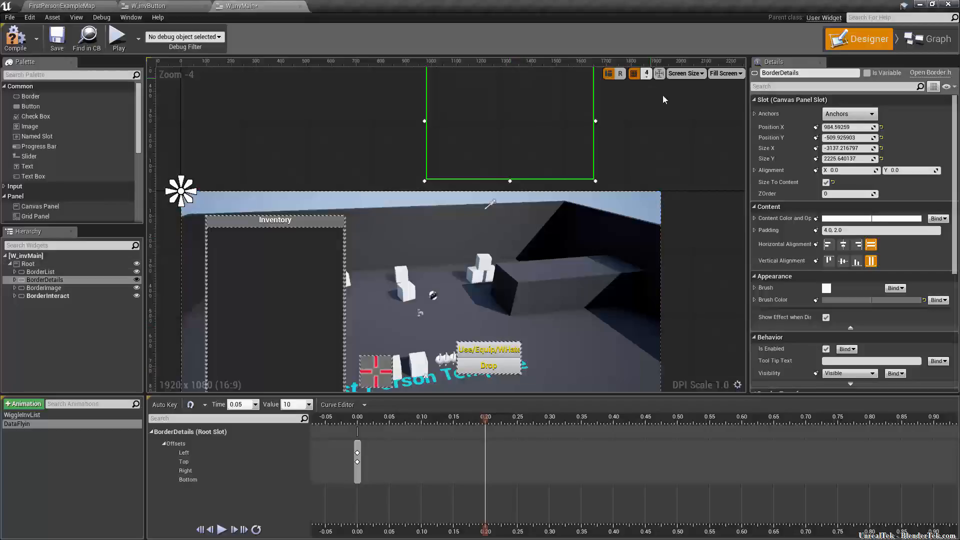
right_click_drag(671, 130, 674, 179)
scroll(558, 119, "down", 1)
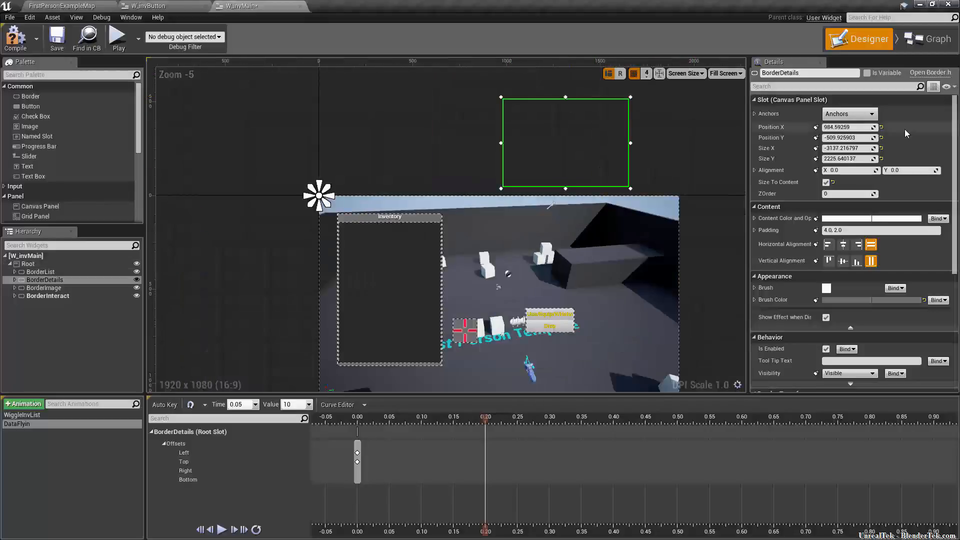
Step: Set BorderDetails to Position X 712 and Position Y 96, and keyframe Position X at 0.20
left_click(851, 127)
type("-712")
key("Return")
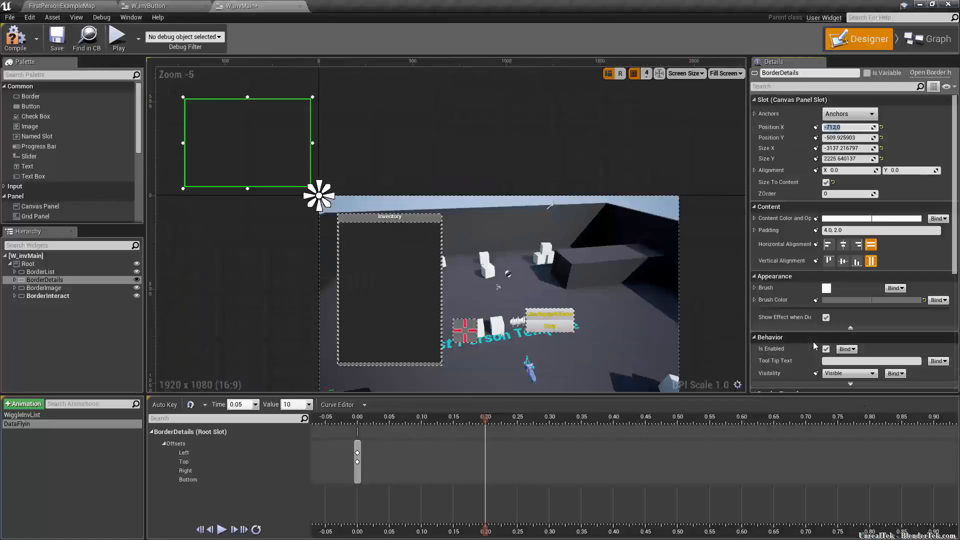
key("Return")
left_click(846, 138)
type("96")
key("Return")
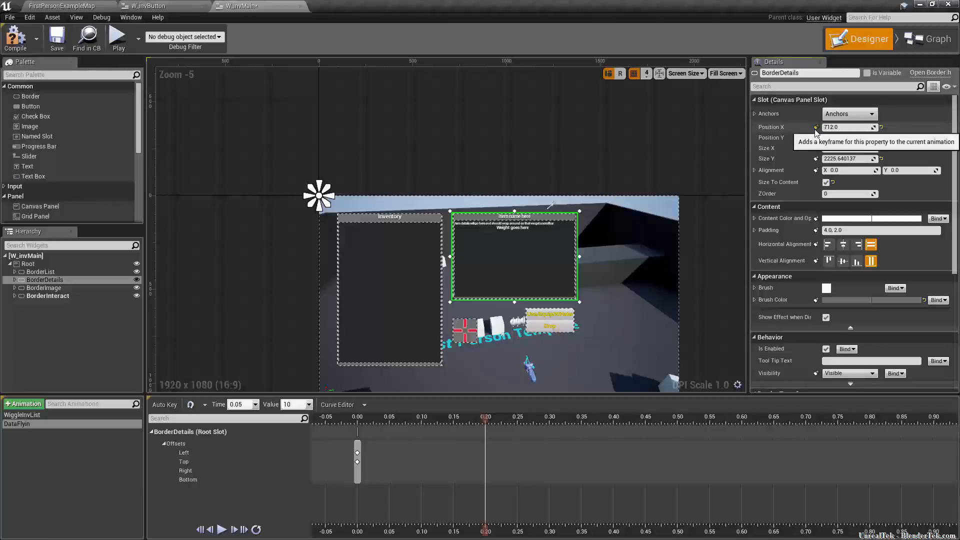
scroll(520, 240, "up", 4)
scroll(524, 241, "down", 3)
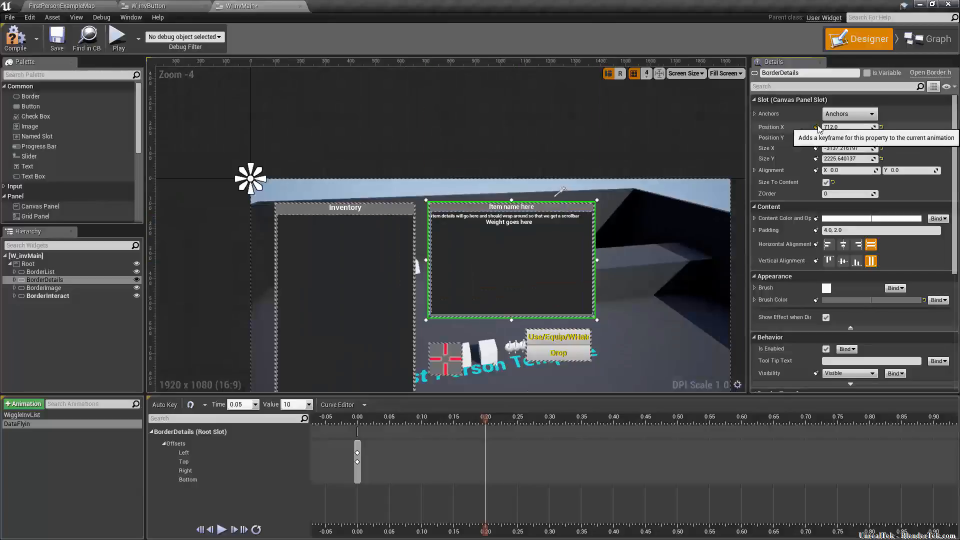
left_click(817, 127)
Step: Set BorderDetails' Position Y to 96 again and keyframe it at 0.20
right_click_drag(649, 149, 652, 158)
left_click(833, 138)
type("9")
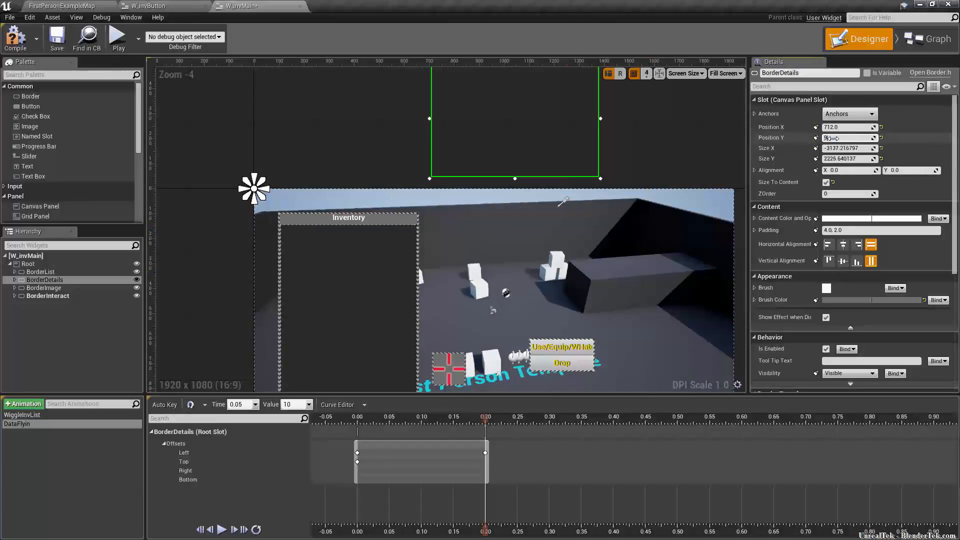
type("0")
key("Return")
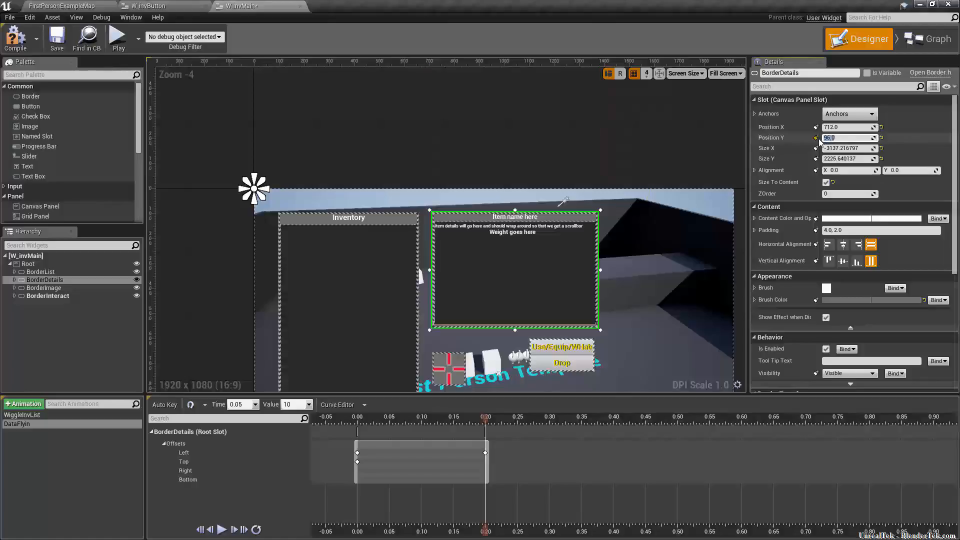
left_click(815, 137)
Step: At about 0.06, move BorderDetails horizontally to about X 713 and keyframe its Position X
left_click_drag(482, 416, 452, 434)
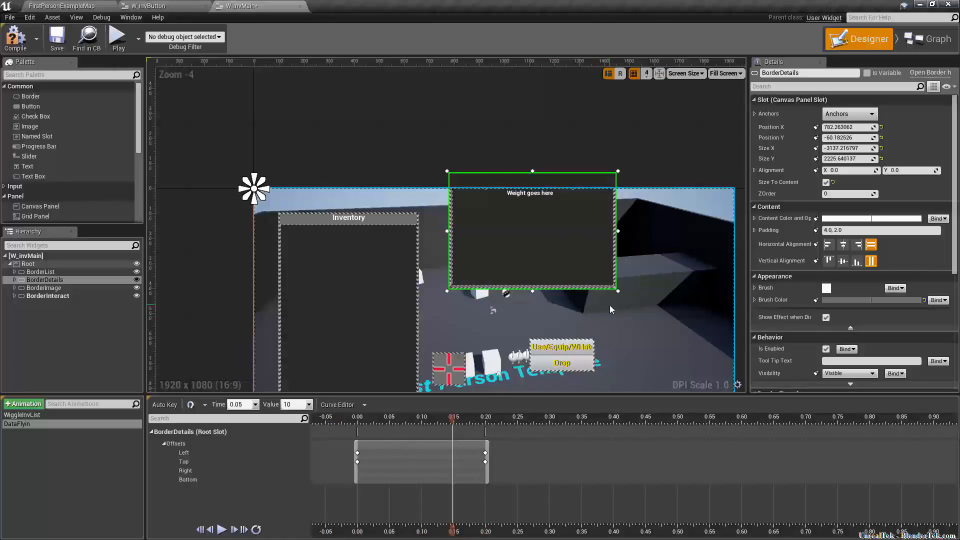
left_click_drag(453, 418, 398, 430)
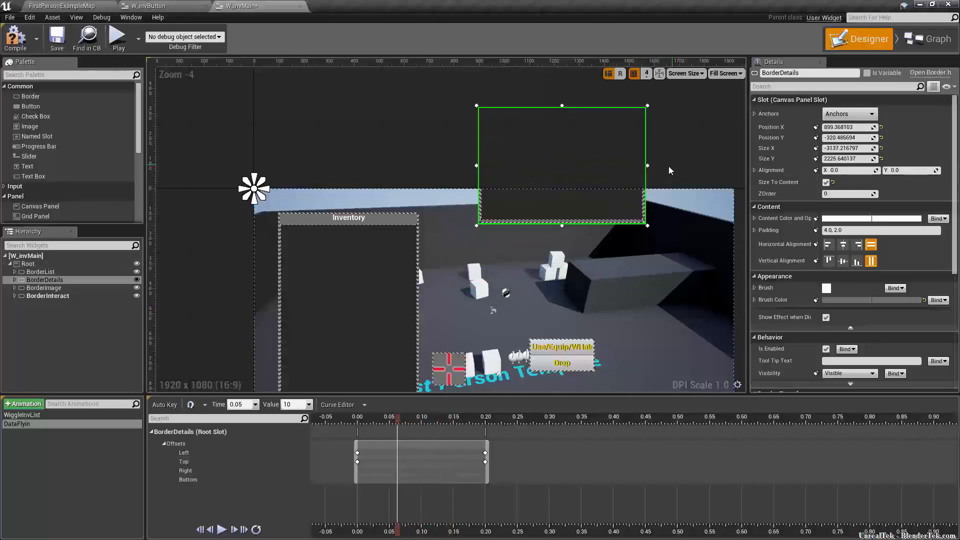
left_click_drag(479, 170, 430, 175)
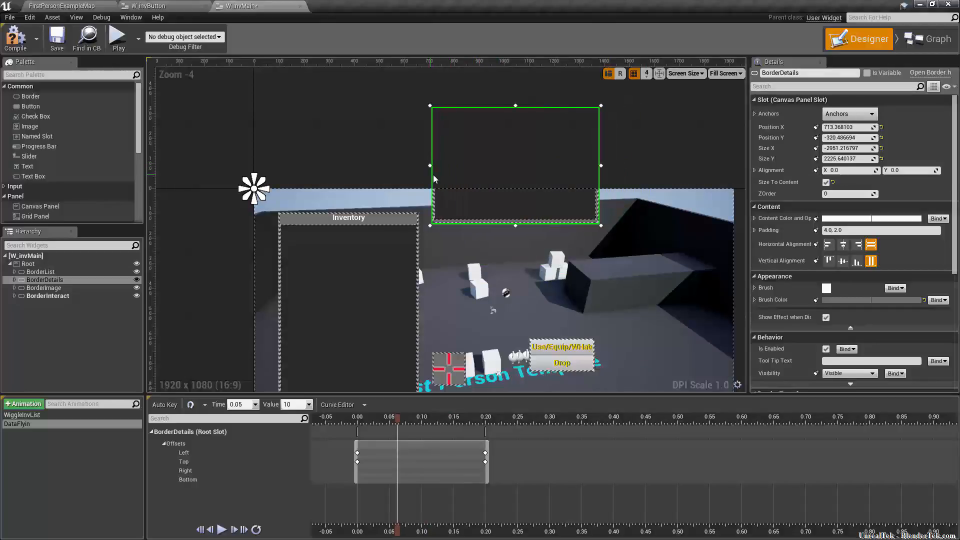
left_click(816, 127)
Step: Play the DataFlyin animation from its start several times to check the border's fly-in
left_click_drag(392, 425, 355, 432)
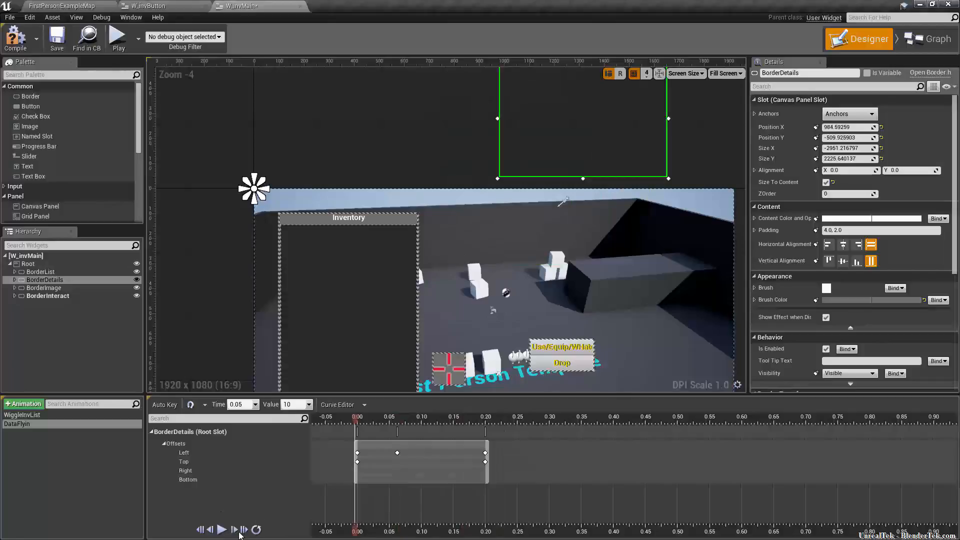
left_click(222, 531)
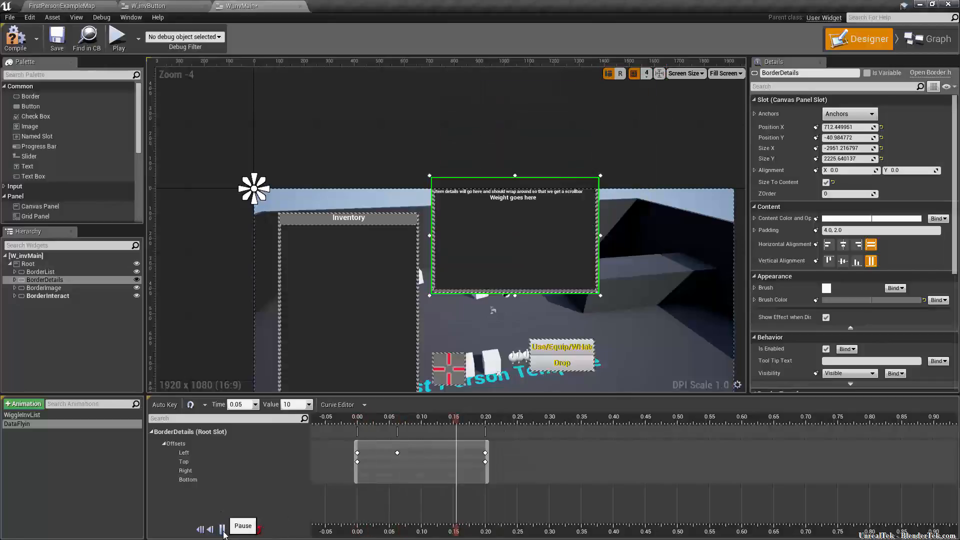
left_click(252, 531)
left_click(223, 530)
left_click(222, 531)
left_click(222, 531)
left_click(222, 532)
left_click(222, 531)
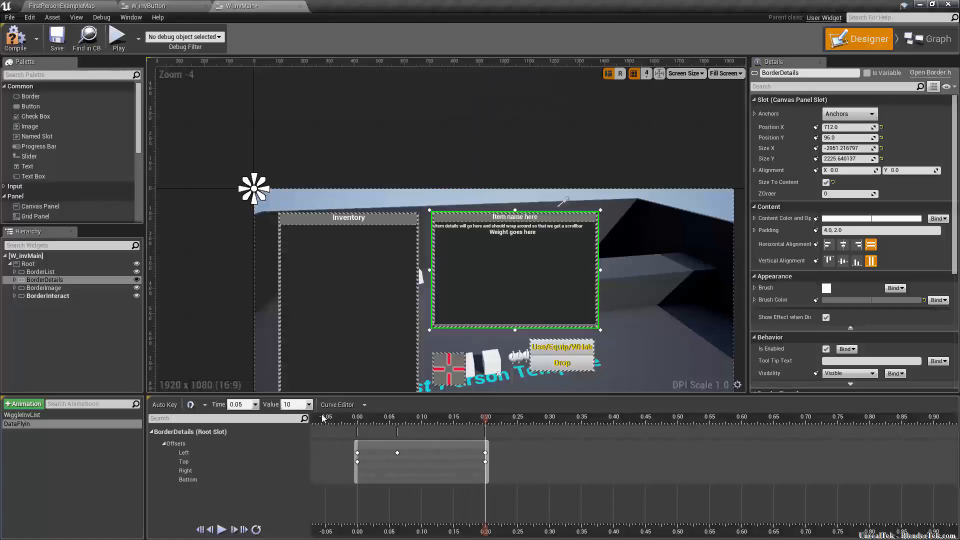
Step: Show the animation as curves and select all keyframes on BorderDetails' offset curves
left_click(336, 405)
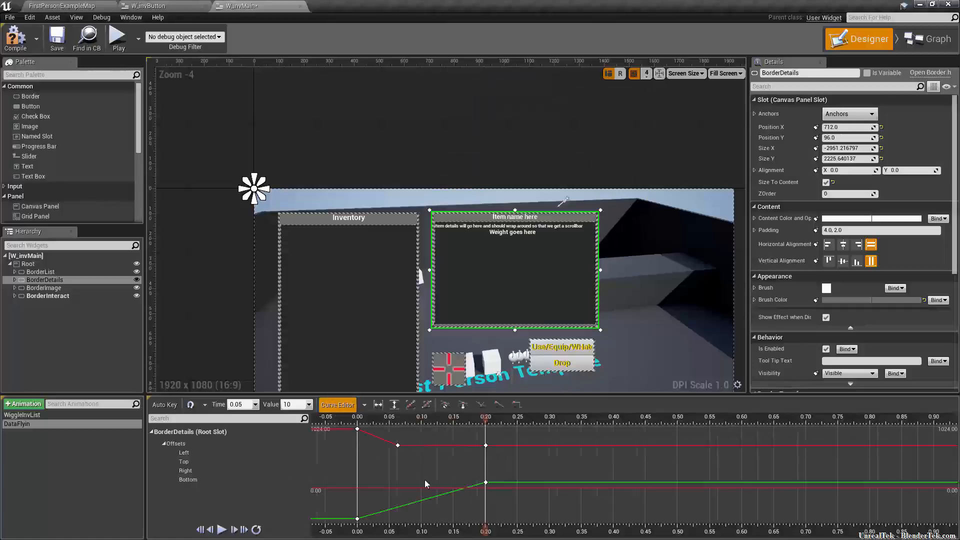
mouse_move(363, 520)
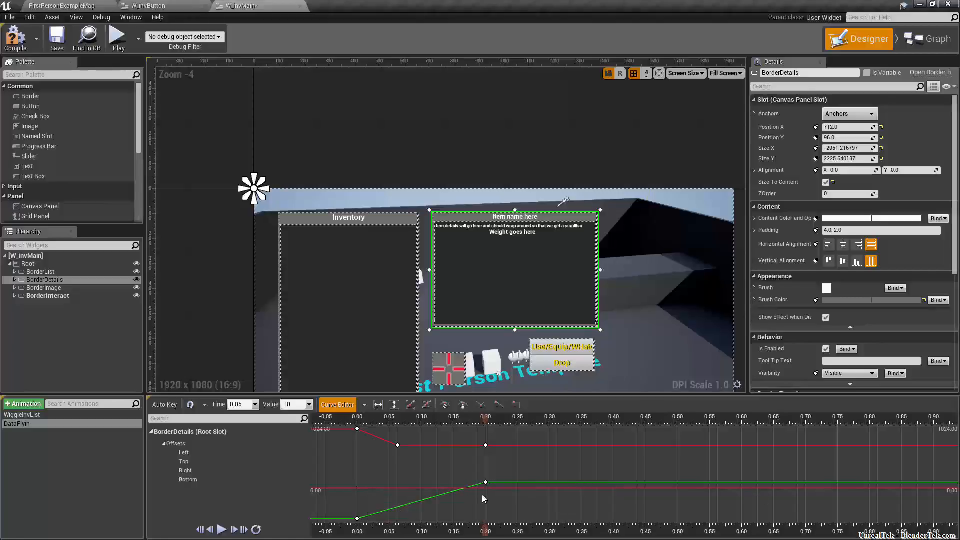
left_click_drag(481, 421, 343, 446)
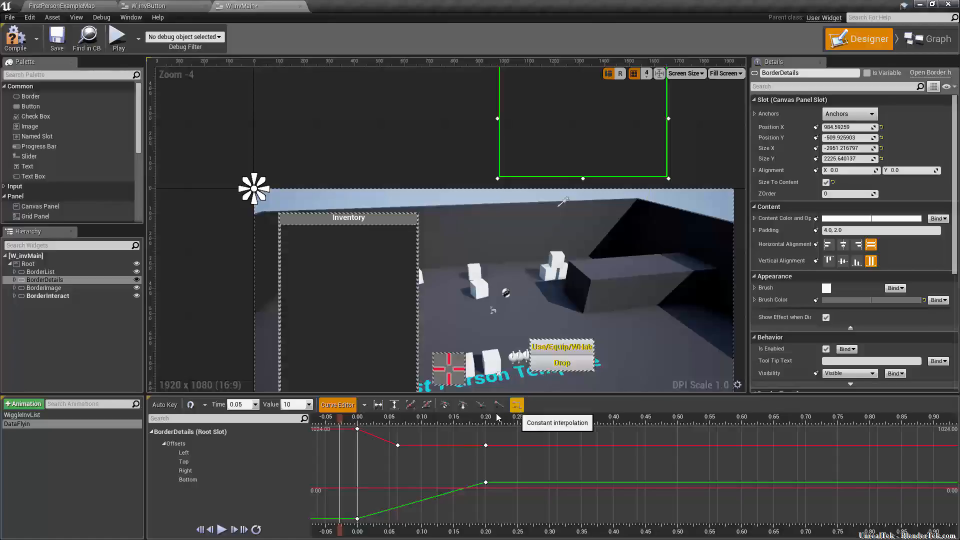
left_click(358, 431)
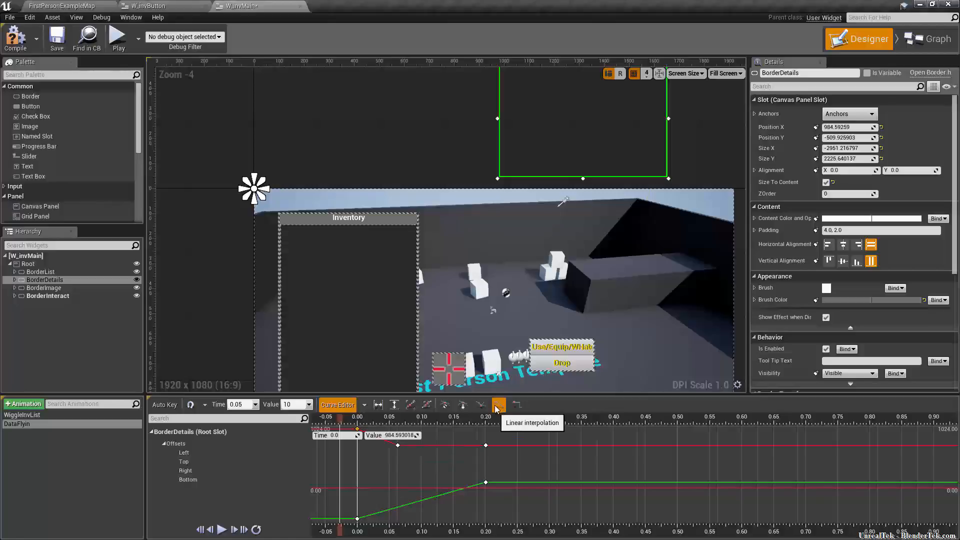
scroll(358, 501, "down", 13)
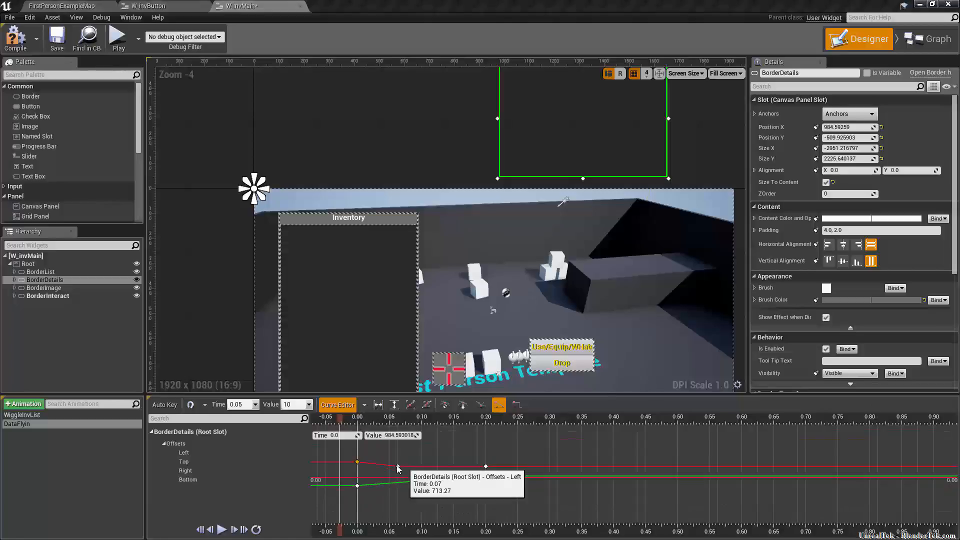
left_click(473, 473)
left_click_drag(505, 442, 342, 512)
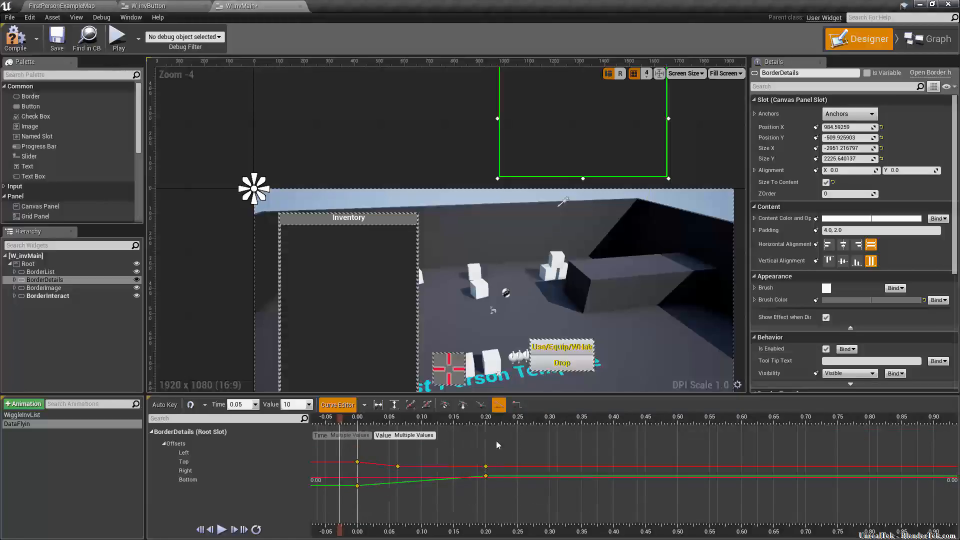
Step: Try constant interpolation on the selected keyframes and play the animation
left_click(524, 410)
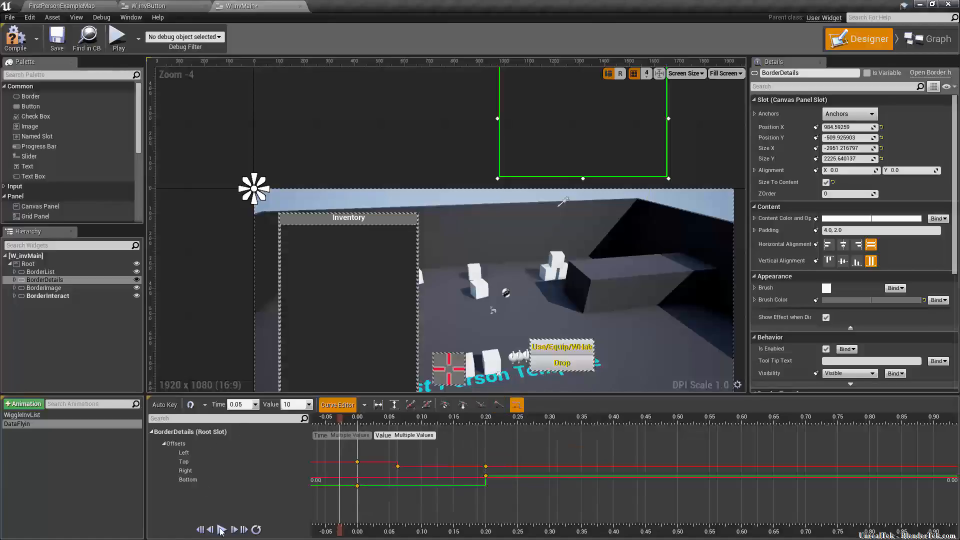
left_click(221, 529)
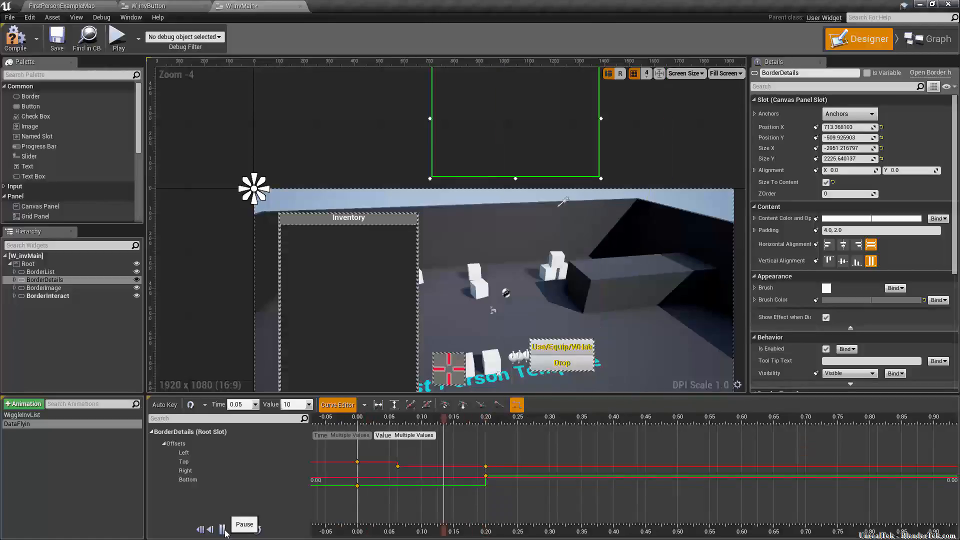
left_click(223, 529)
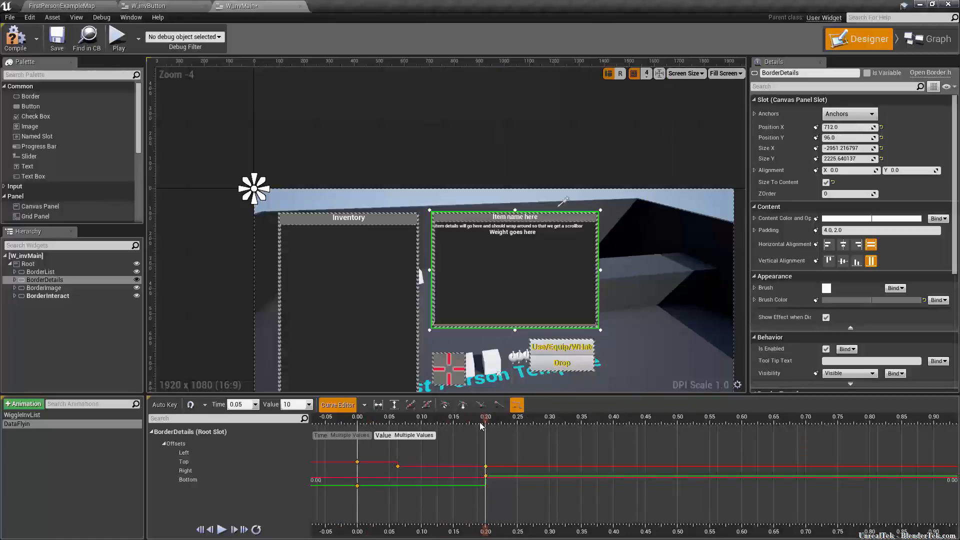
Step: Set the selected keyframes to cubic interpolation with broken tangents and play the animation
left_click(481, 404)
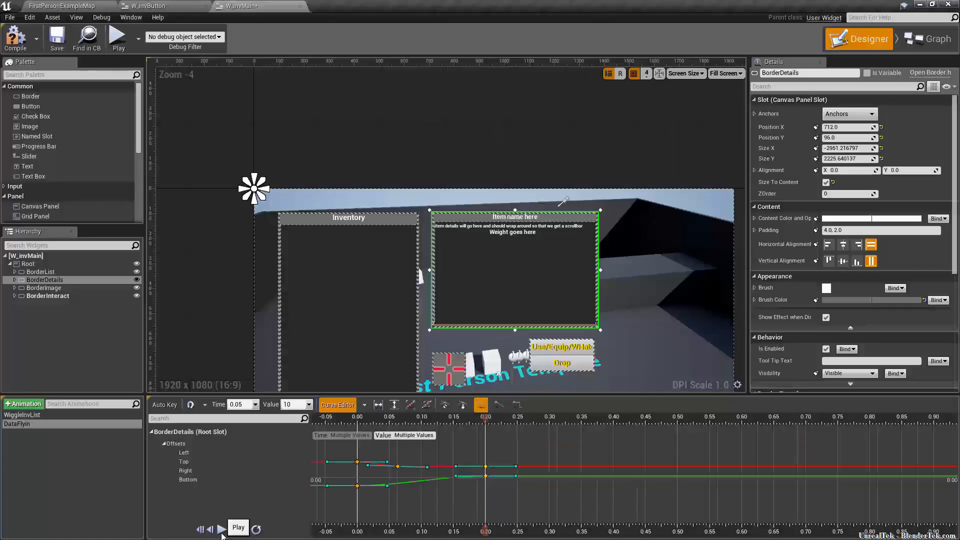
left_click(222, 531)
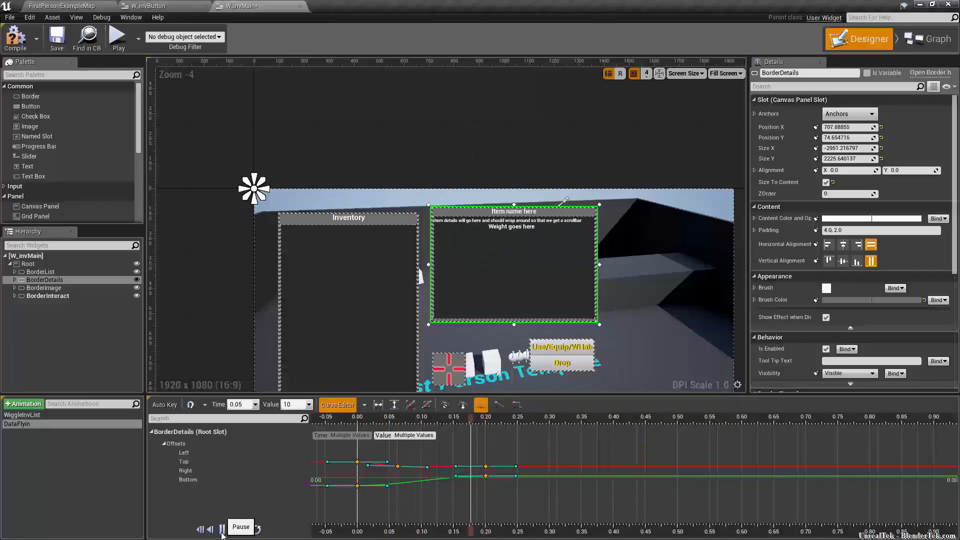
Step: Compare cubic interpolation with user and automatic tangents by playing the animation, ending with automatic tangents on the selected keyframes
left_click(461, 408)
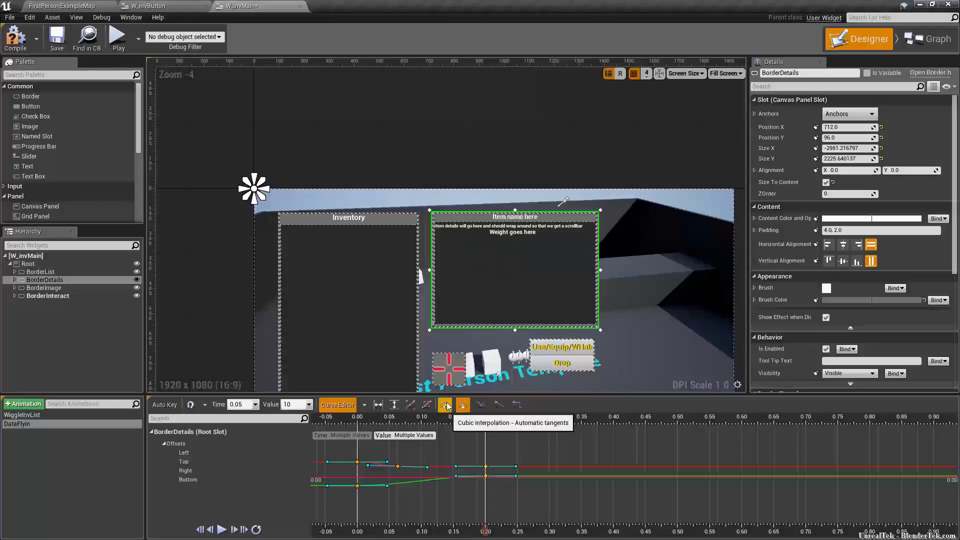
left_click(447, 406)
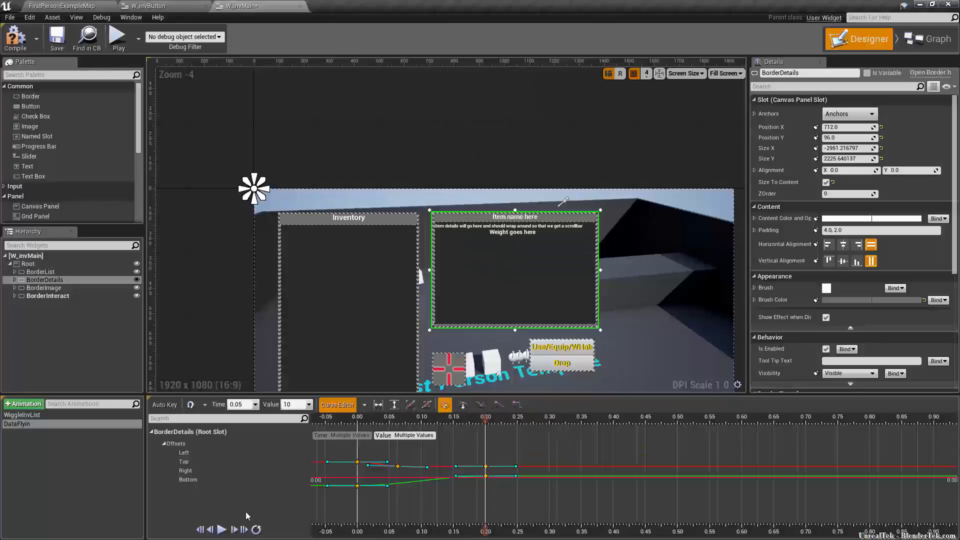
left_click(221, 530)
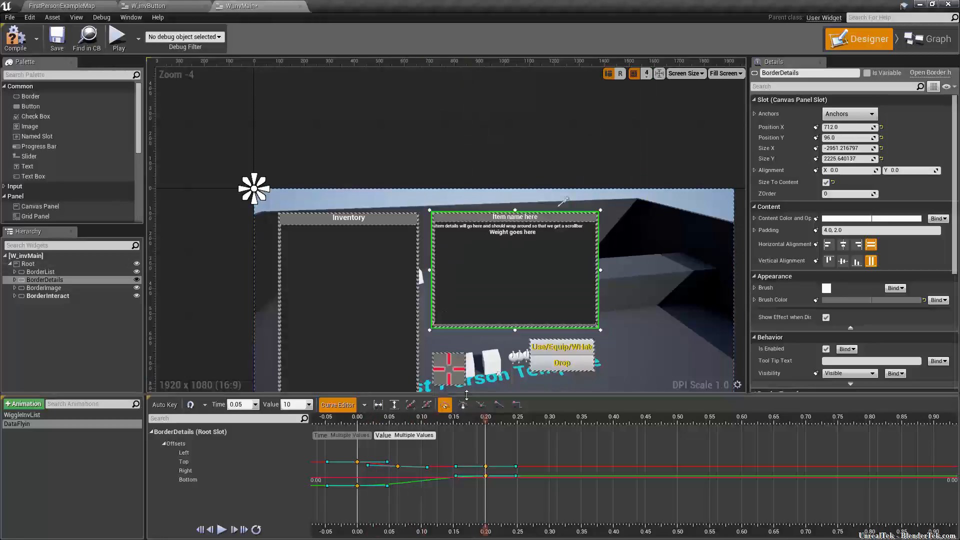
left_click(462, 404)
left_click(222, 530)
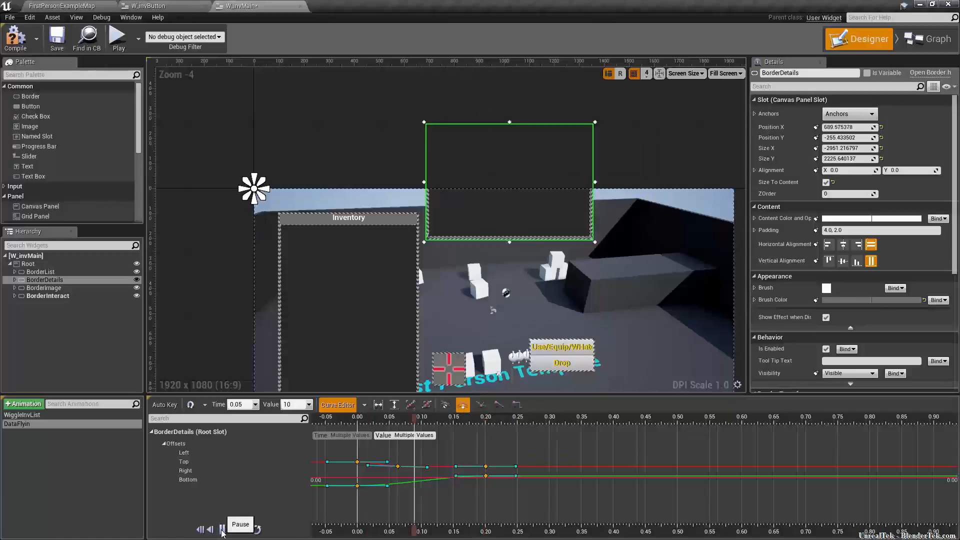
left_click(444, 405)
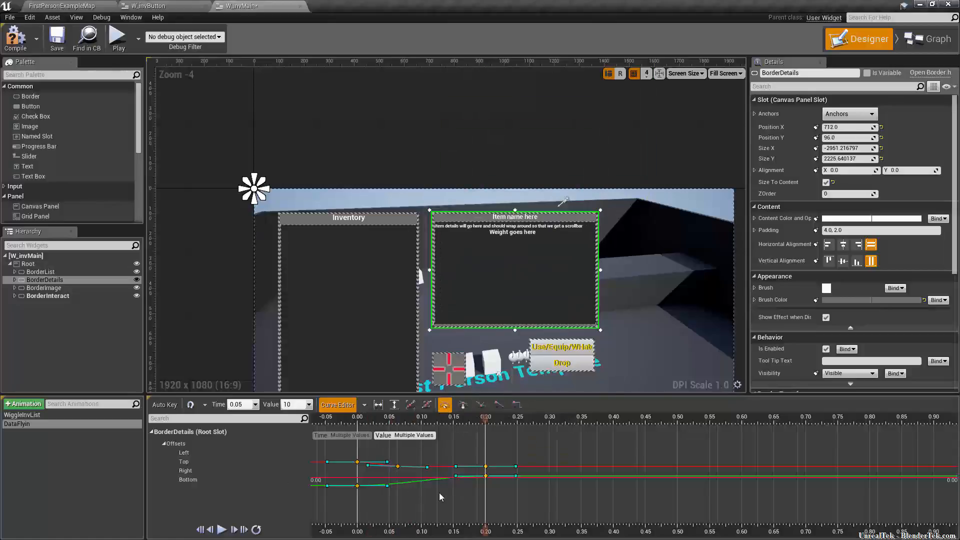
Step: Try steepening the tangents of BorderDetails' Left and Top offset curves at their 0.00 and 0.20 s keys
scroll(362, 466, "up", 8)
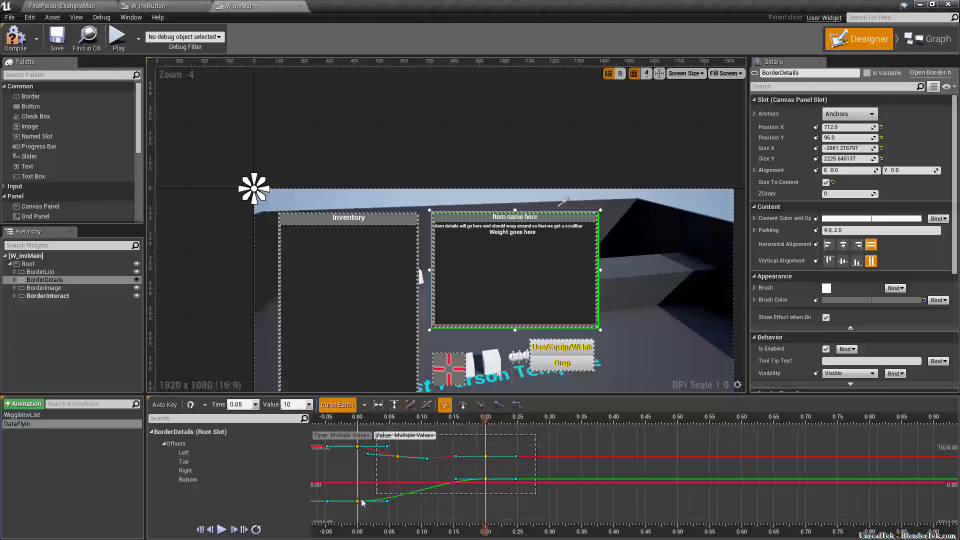
left_click(394, 405)
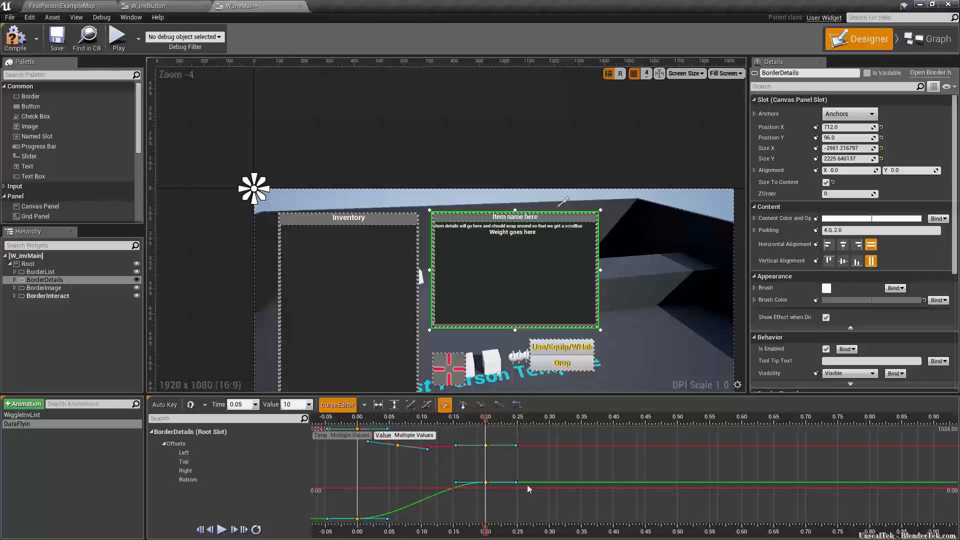
right_click_drag(581, 470, 605, 466)
right_click_drag(502, 425, 701, 435)
scroll(587, 476, "down", 2)
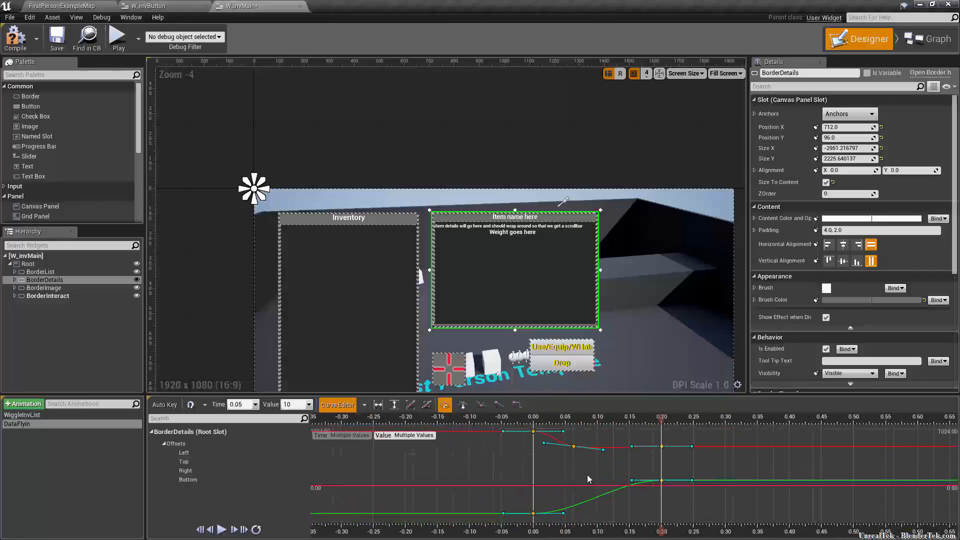
left_click_drag(598, 395, 600, 257)
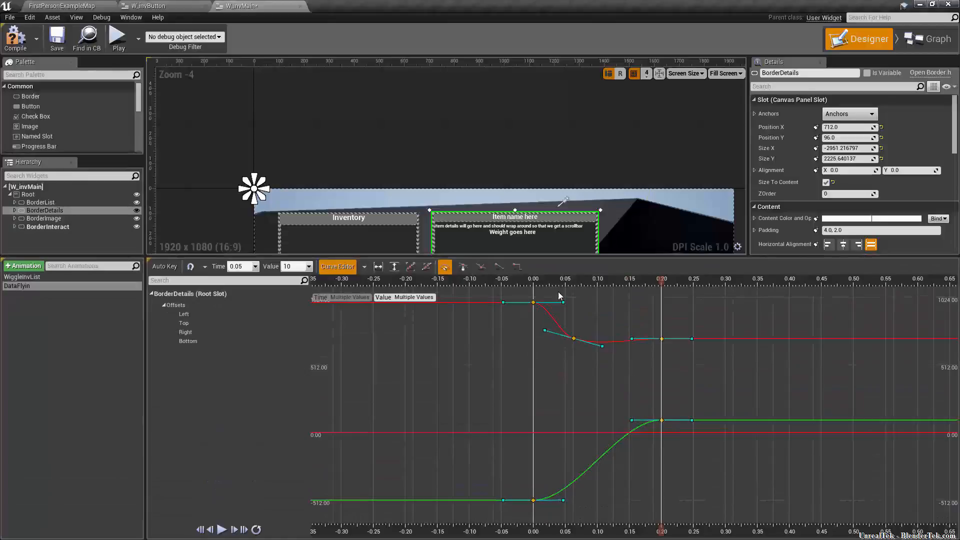
left_click_drag(564, 303, 514, 233)
left_click_drag(561, 296, 536, 332)
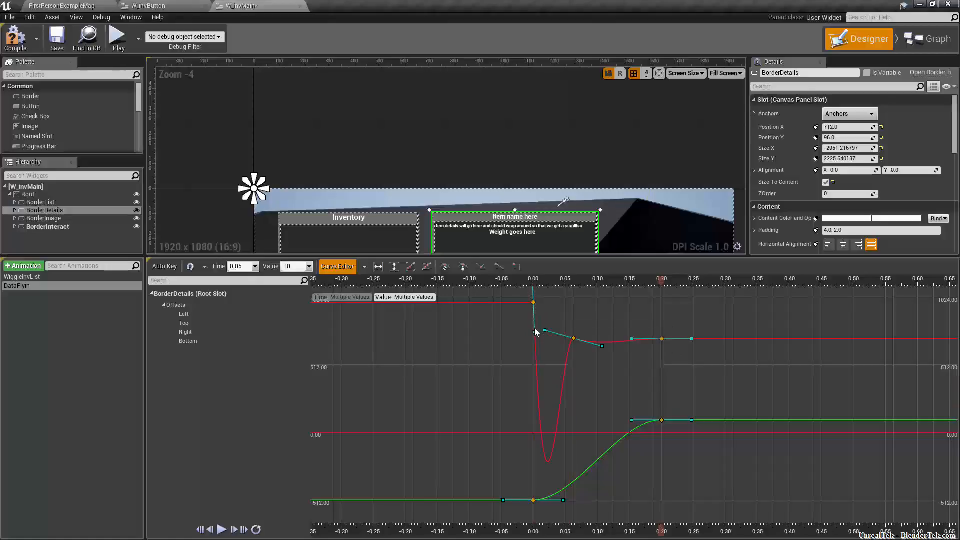
mouse_move(690, 336)
left_click_drag(691, 337, 671, 368)
left_click_drag(504, 500, 533, 521)
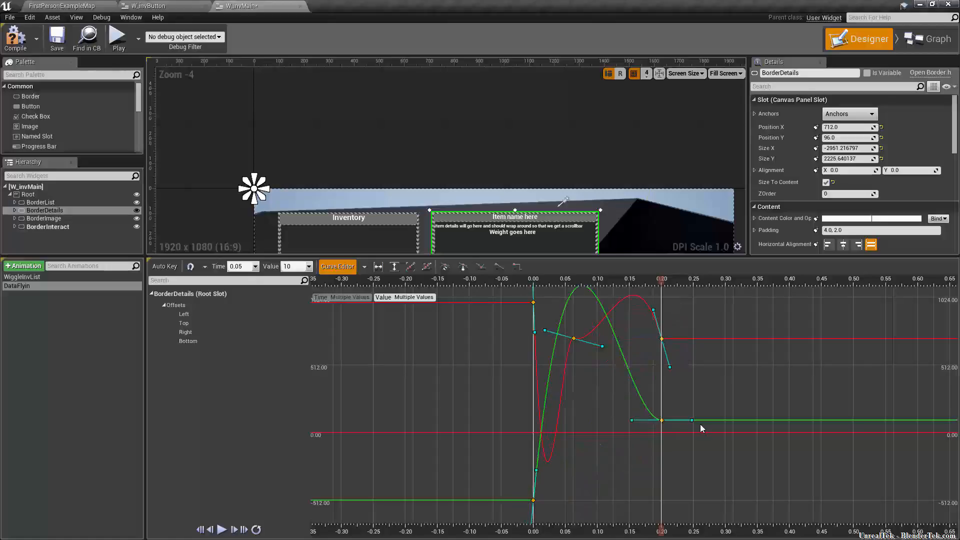
left_click_drag(692, 420, 677, 450)
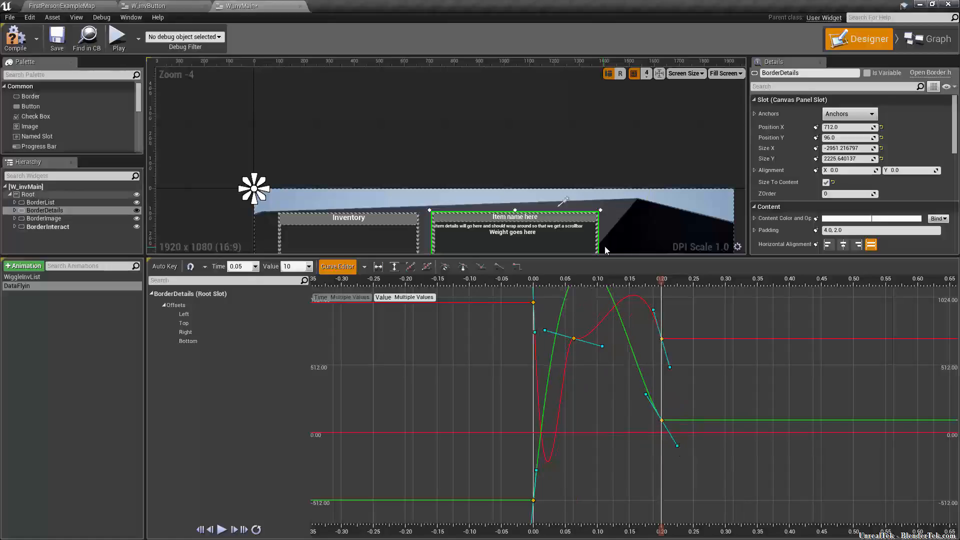
Step: Play the DataFlyin animation several times to check the effect of the steepened tangents on the border's path
left_click_drag(611, 257, 585, 439)
left_click(222, 530)
left_click(221, 529)
left_click(227, 530)
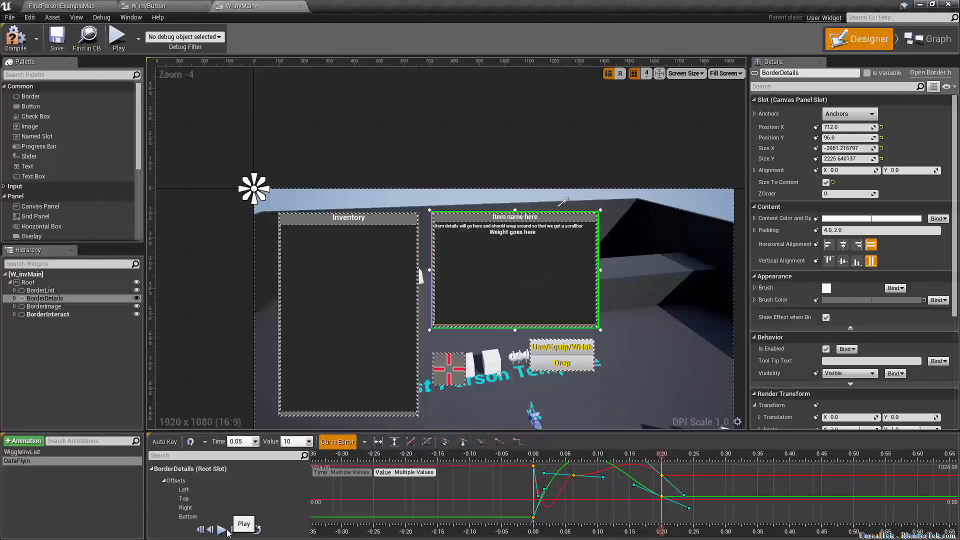
left_click(227, 530)
left_click(227, 530)
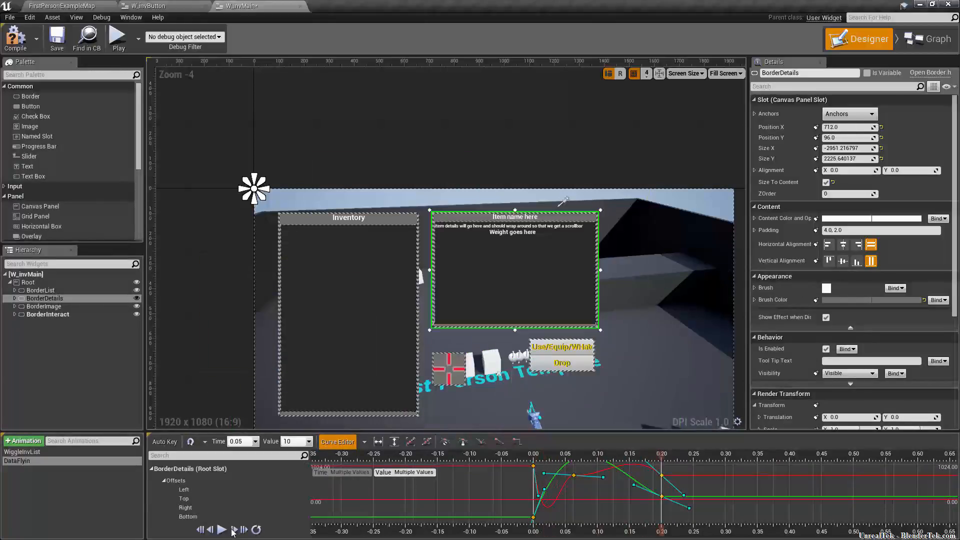
left_click(223, 530)
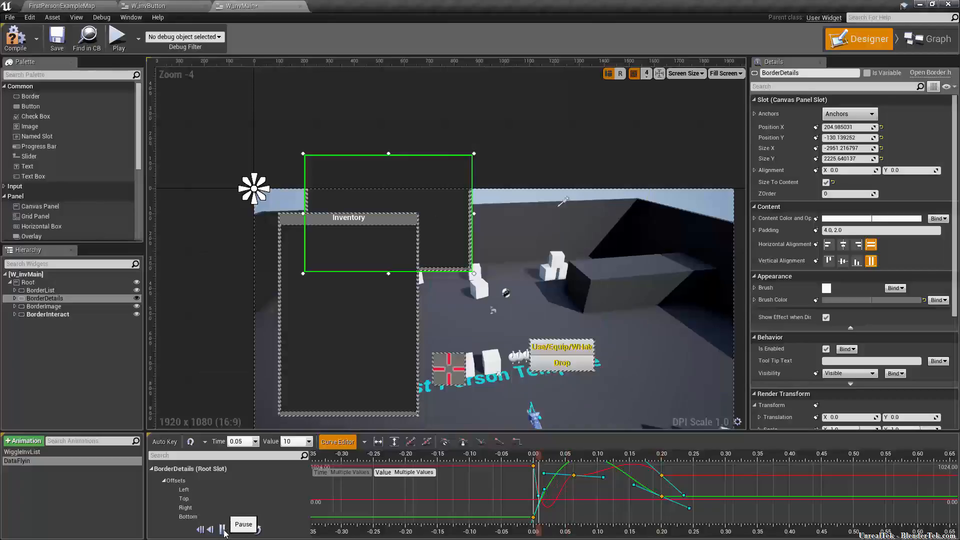
Step: Undo the tangent edits on the Left and Top offset curves
left_click_drag(595, 431, 598, 211)
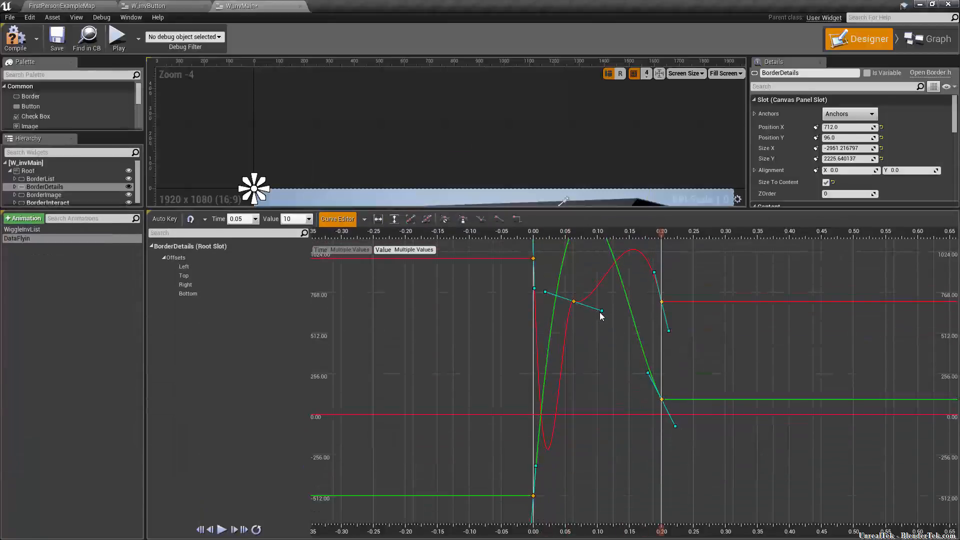
key("ctrl+z")
key("ctrl+z")
key("ctrl+z")
key("ctrl+z")
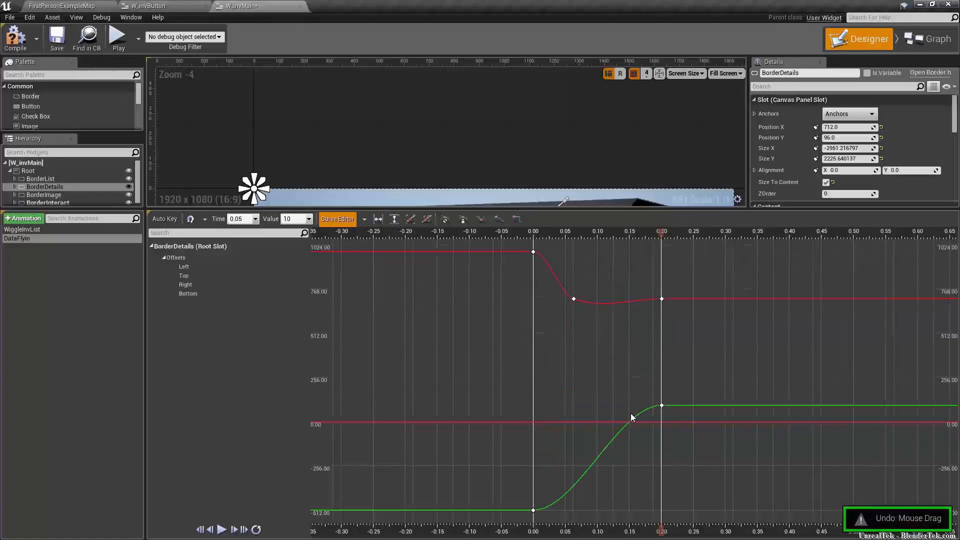
Step: Tilt the tangents downward on the Left curve's start and middle keys and on the Top curve's start key
left_click_drag(724, 246, 369, 529)
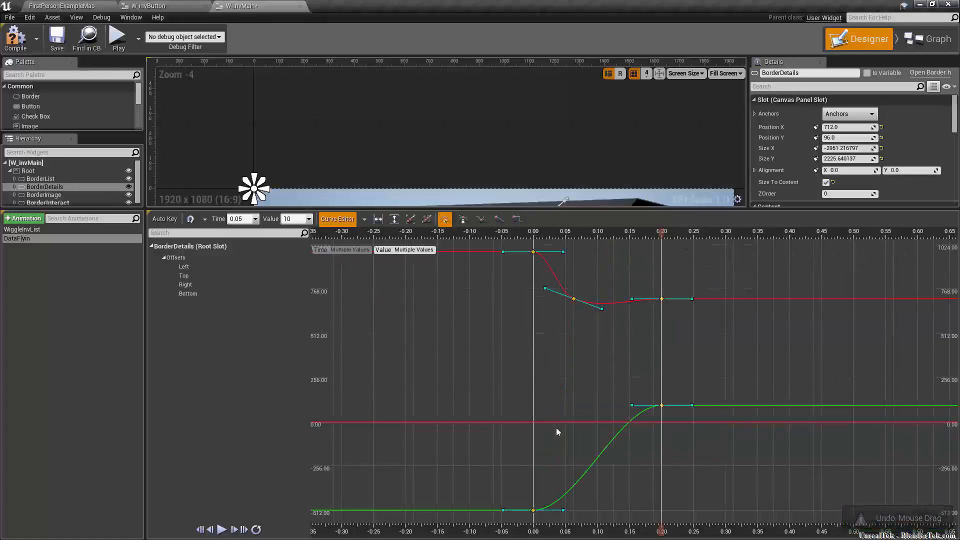
mouse_move(562, 252)
left_mouse_down()
mouse_move(562, 274)
mouse_move(561, 265)
left_mouse_up()
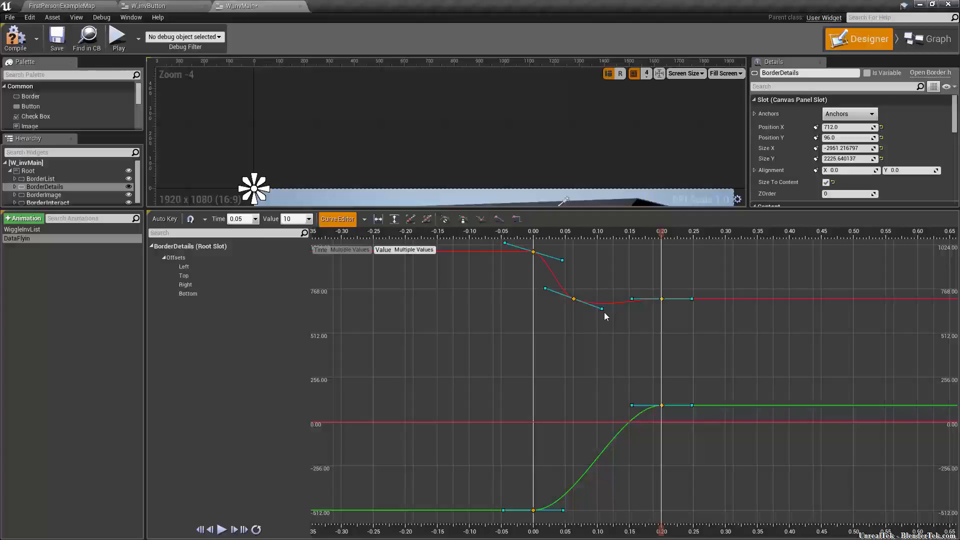
left_click_drag(603, 309, 582, 335)
left_click_drag(563, 514, 554, 529)
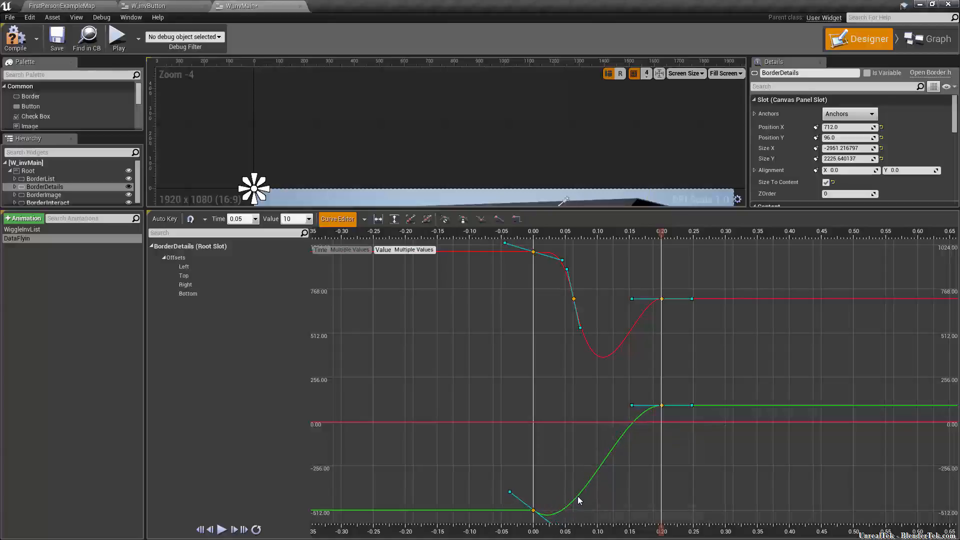
Step: Try adding a key at about 0.09 s on the rising part of the Top curve and undo it
right_click(593, 483)
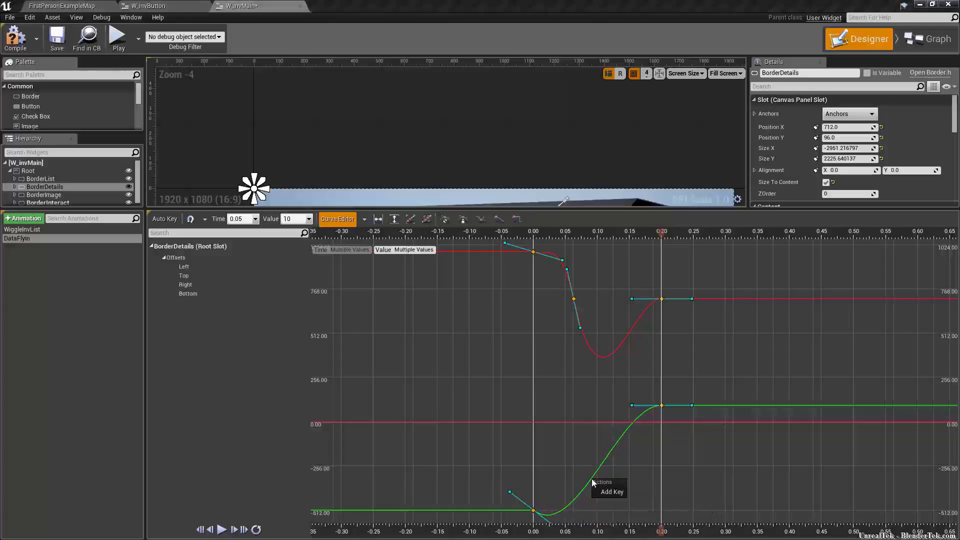
left_click(611, 492)
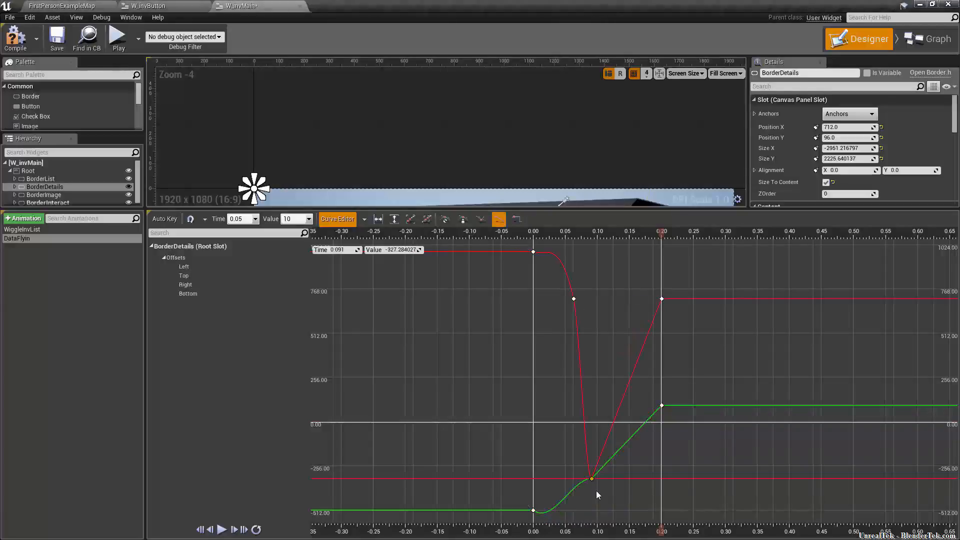
key("ctrl+z")
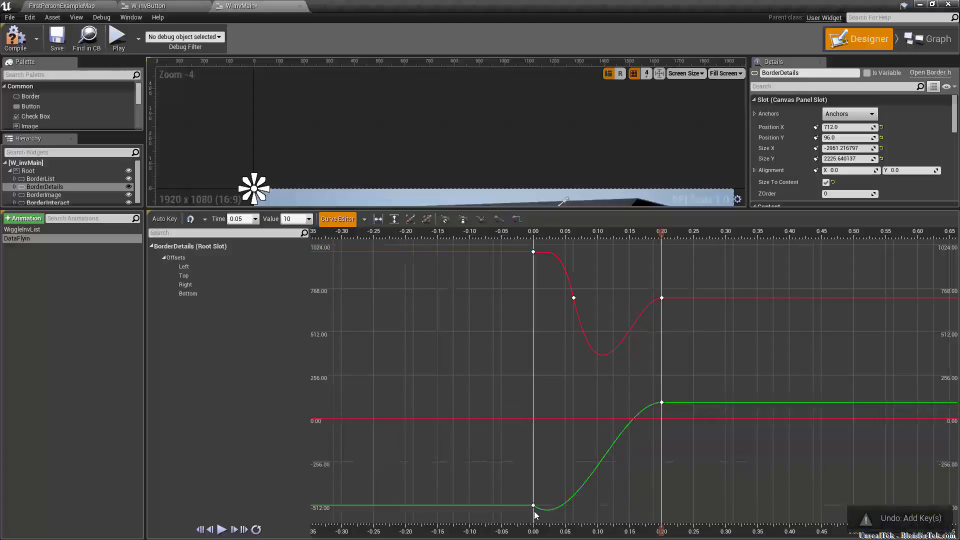
Step: Reshape the tangent of the Top curve's 0.20 s key into a gentle overshoot and play the animation
left_click(533, 505)
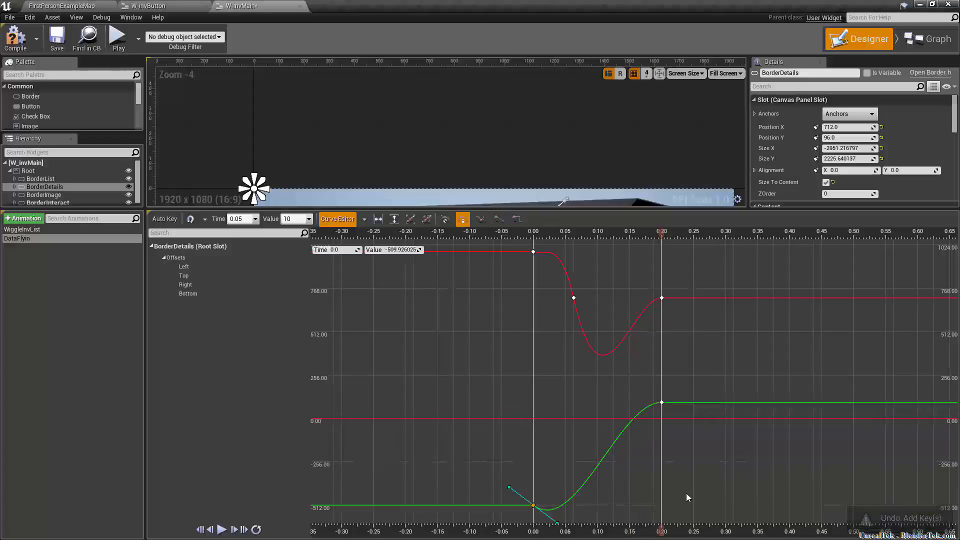
left_click(661, 403)
left_click_drag(692, 396, 676, 450)
left_click_drag(515, 210, 554, 434)
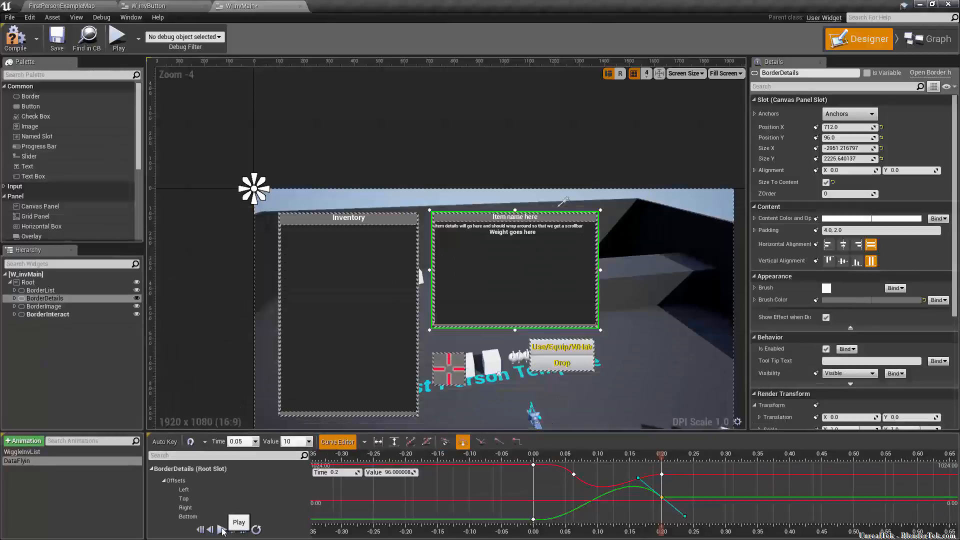
left_click(222, 530)
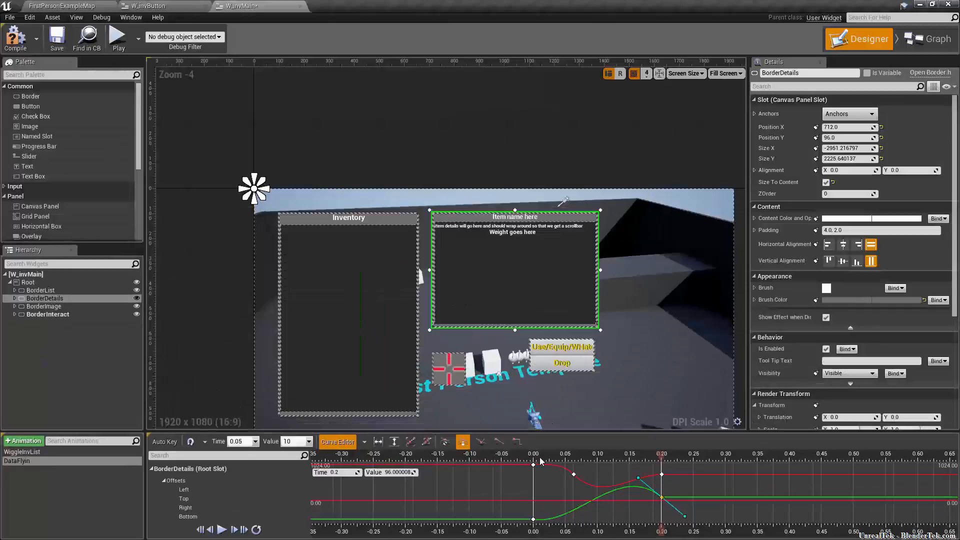
left_click(461, 444)
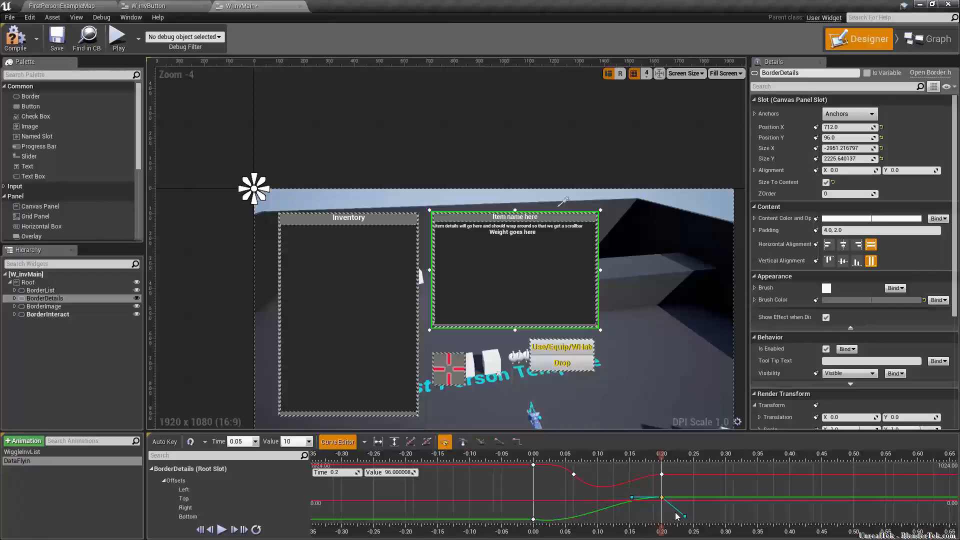
left_click_drag(687, 518, 686, 510)
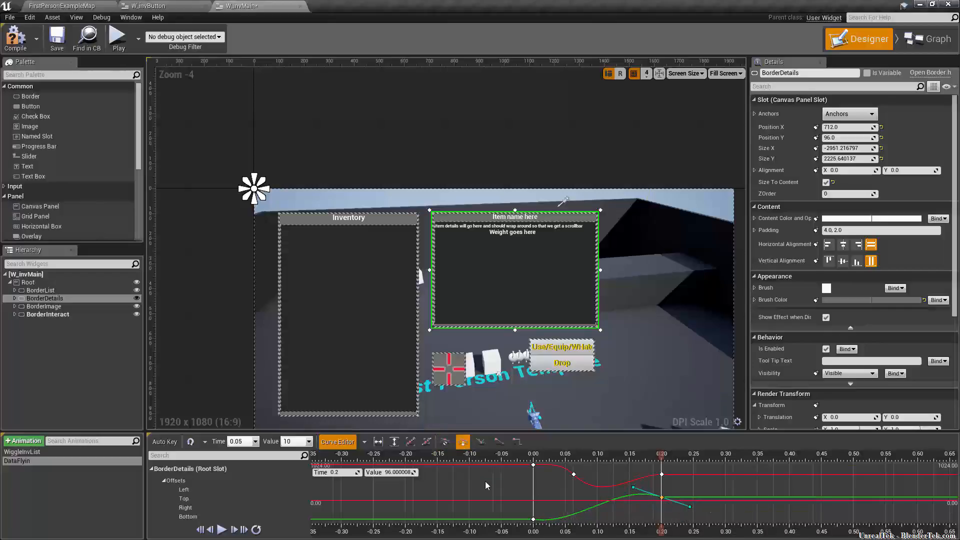
left_click(224, 529)
Step: Swing the tangent of the Left curve's 0.062 s key steeply upward, playing the animation between adjustments
left_click(574, 474)
mouse_move(597, 497)
left_mouse_down()
mouse_move(580, 503)
mouse_move(599, 491)
left_mouse_up()
left_click_drag(589, 440, 597, 473)
left_click(223, 529)
left_click_drag(584, 502, 584, 434)
left_click(226, 530)
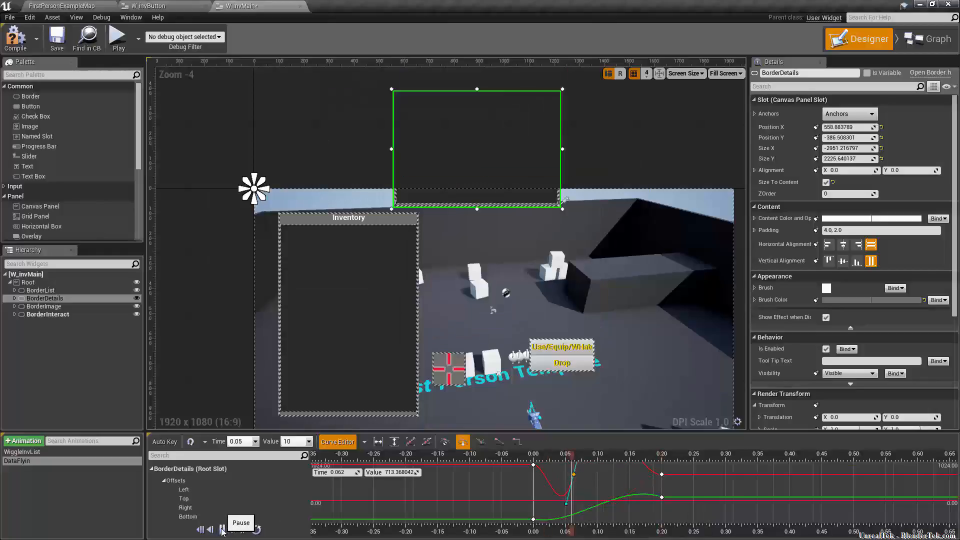
Step: Soften the tangents of the Left curve's 0.062 s key and its start key into a gentler side-to-side motion
left_click(557, 505)
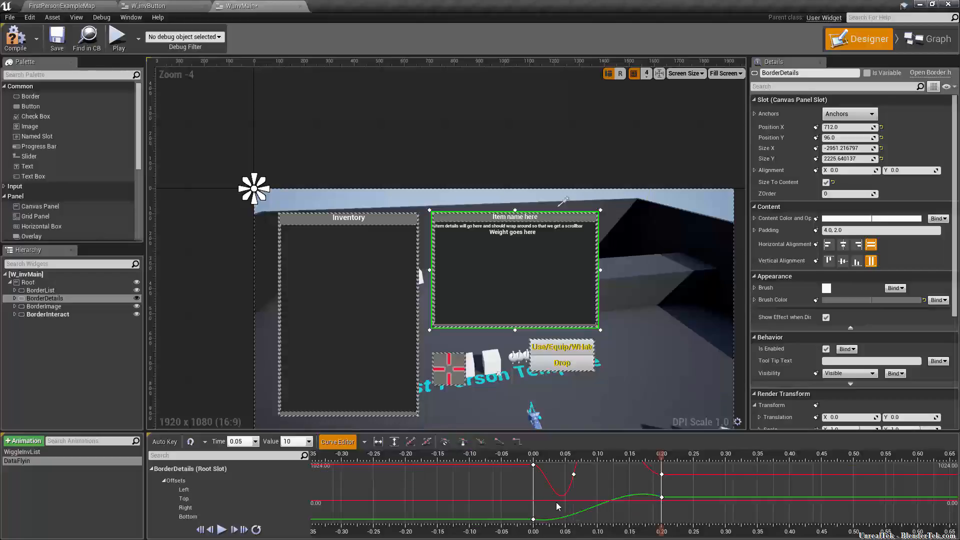
left_click(573, 475)
left_click_drag(570, 503, 555, 497)
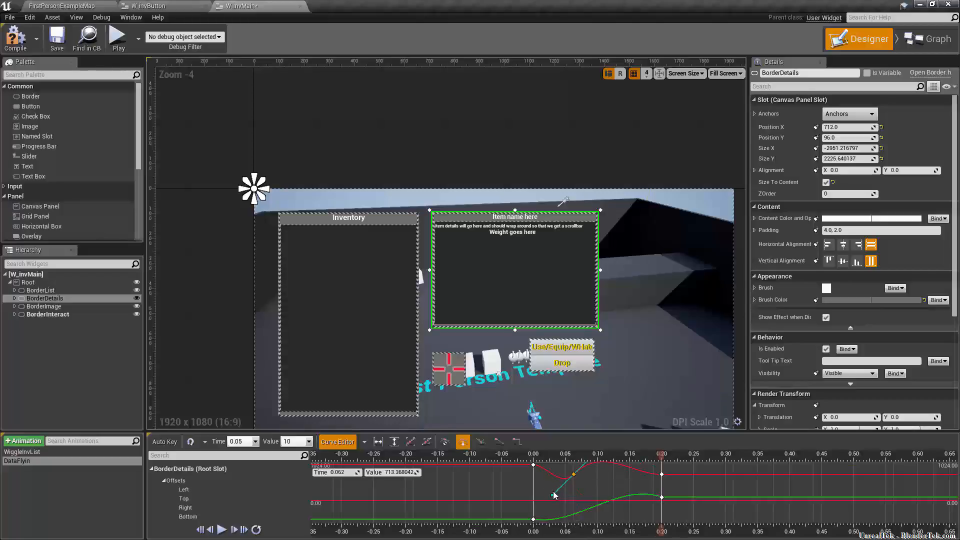
left_click(533, 465)
left_click(559, 475)
left_click(561, 468)
mouse_move(555, 443)
left_mouse_down()
mouse_move(542, 434)
mouse_move(550, 484)
mouse_move(558, 448)
left_mouse_up()
Step: Tilt the tangent of the Top curve's 0.00 s key upward for a faster drop-in and play the animation
left_click(532, 519)
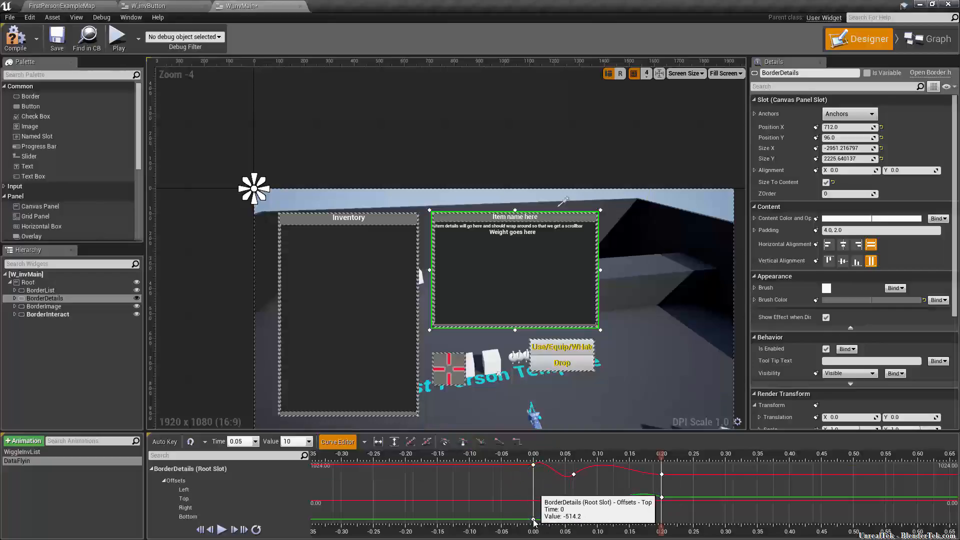
left_click_drag(503, 517, 503, 535)
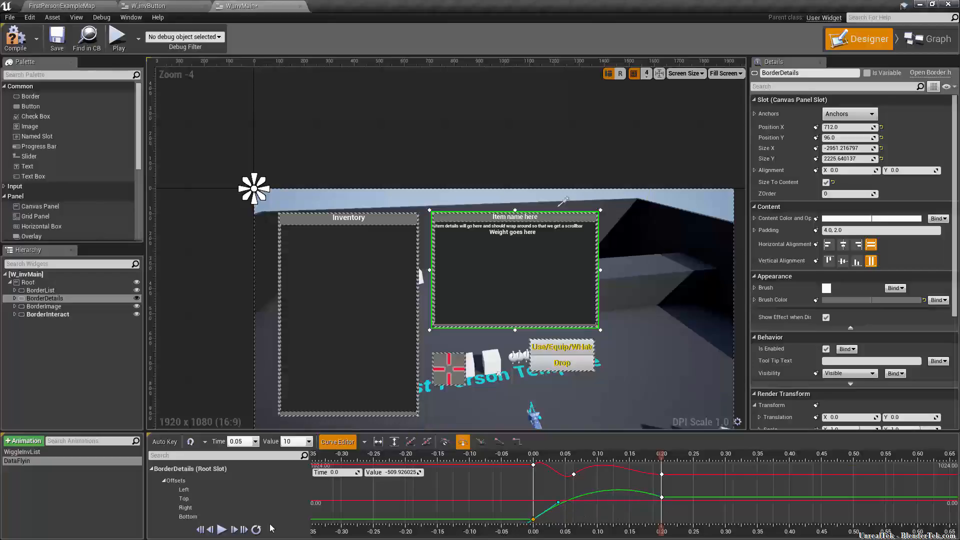
left_click(226, 529)
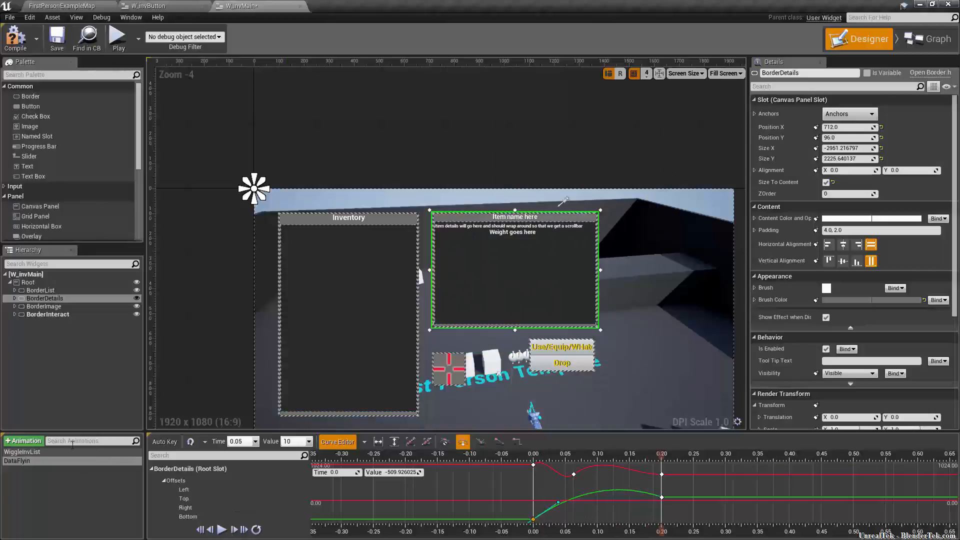
Step: Add a custom event named DataFlyInAnim below the WiggleInvListAnim event in W_invMain's event graph
left_click(922, 36)
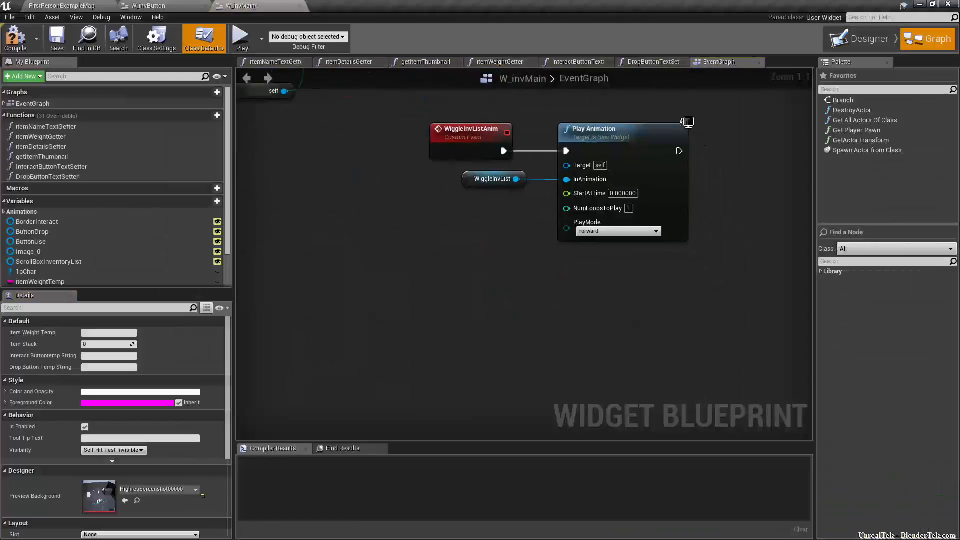
right_click(453, 291)
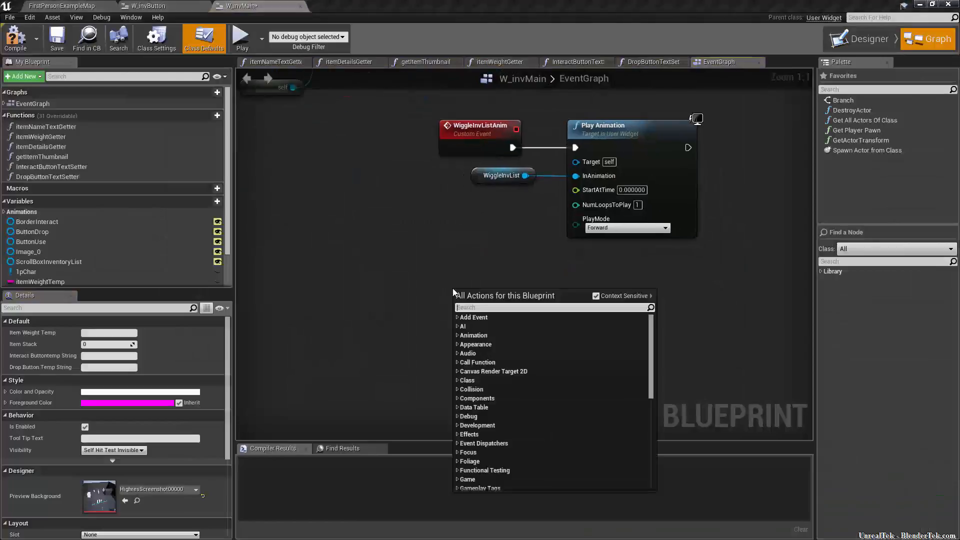
type("custom event")
key("Return")
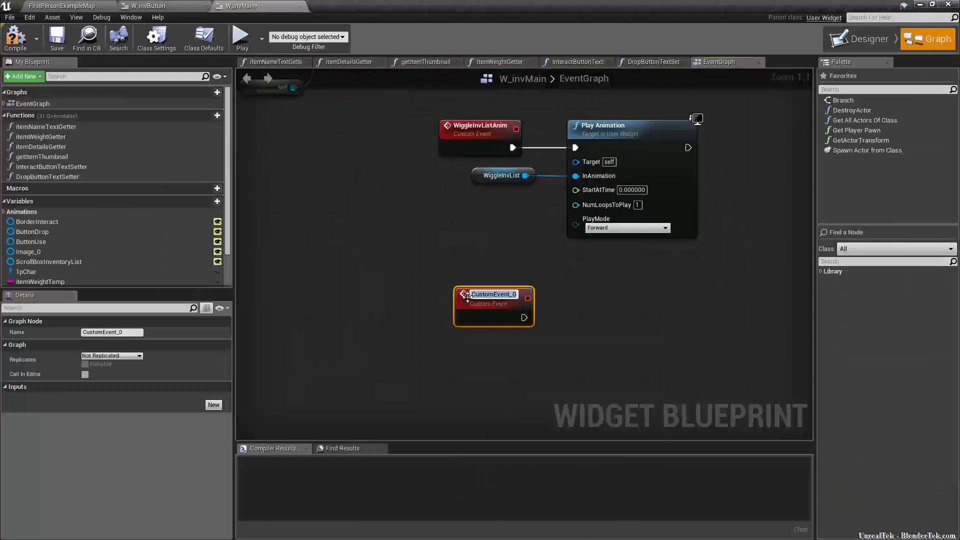
key("Return")
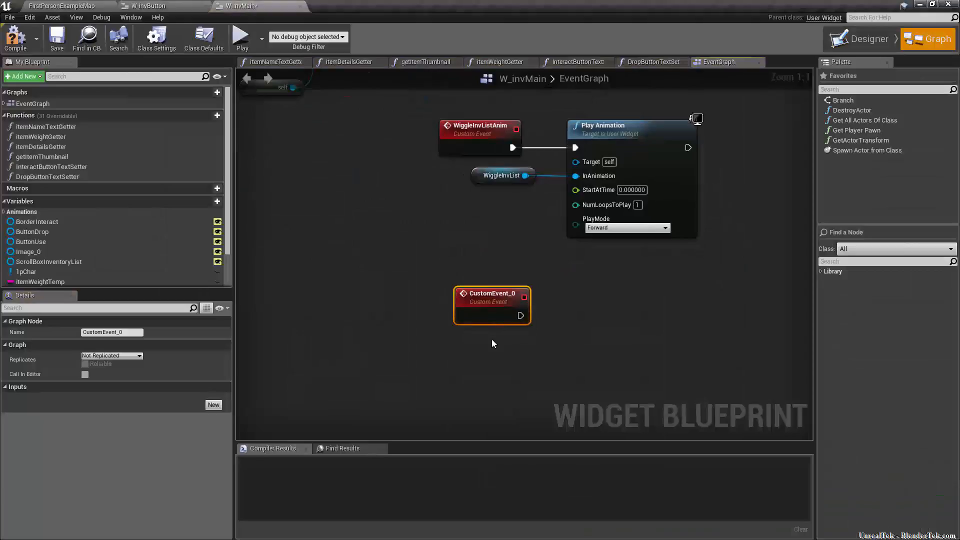
key("F2")
type("DataFly")
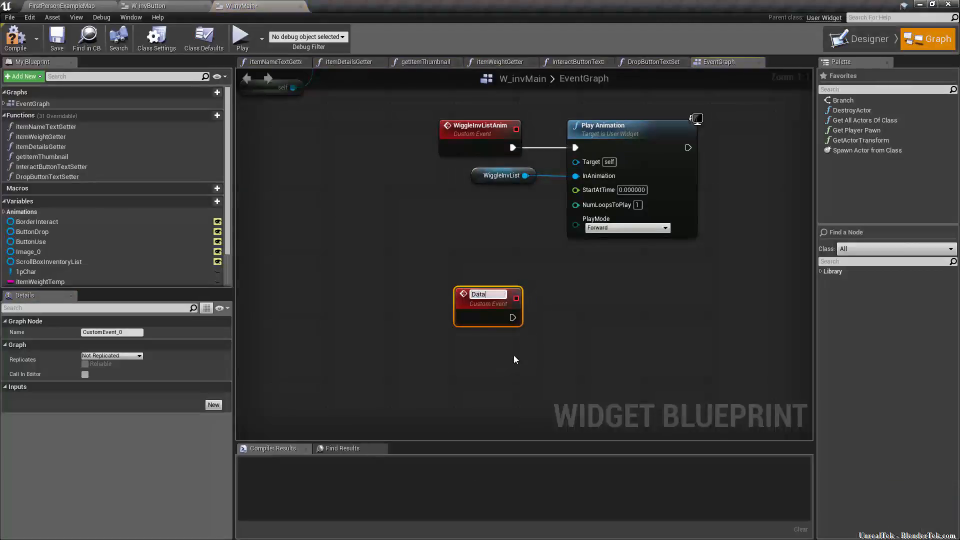
key("BackSpace")
key("BackSpace")
key("BackSpace")
type("FlyInAnim")
key("Return")
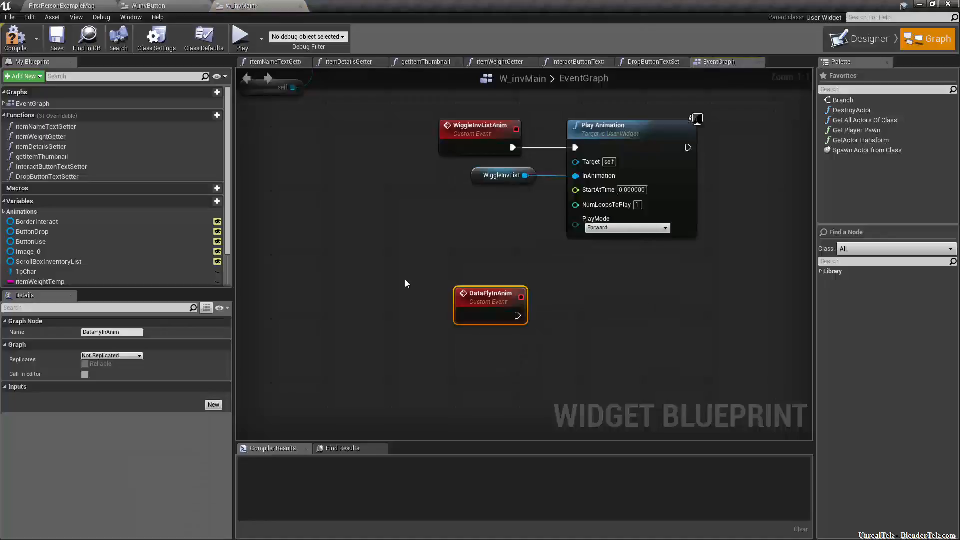
Step: Duplicate the Play Animation node, run it from DataFlyInAnim and feed the DataFlyin animation into its InAnimation input
left_click(678, 136)
key("ctrl+c")
key("ctrl+v")
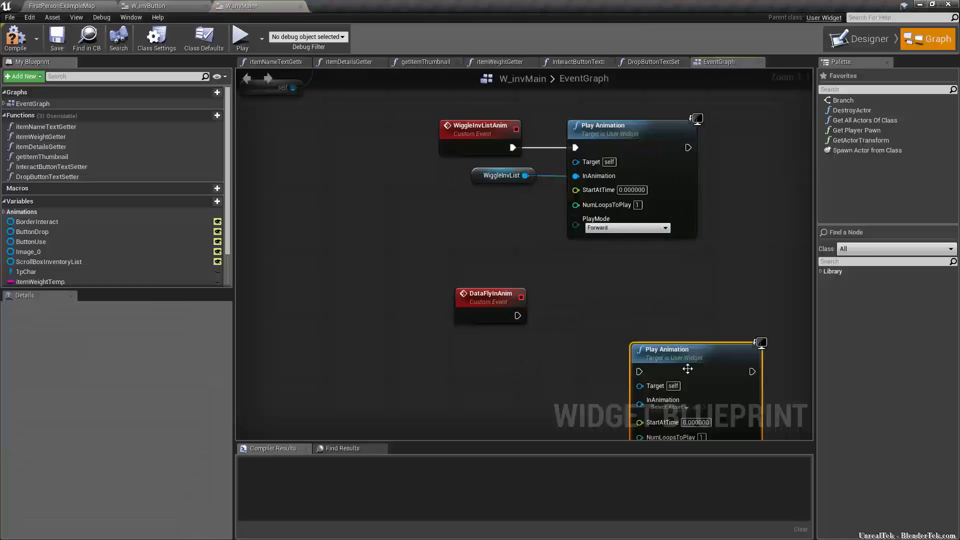
left_click_drag(683, 346, 627, 274)
left_click_drag(517, 315, 583, 300)
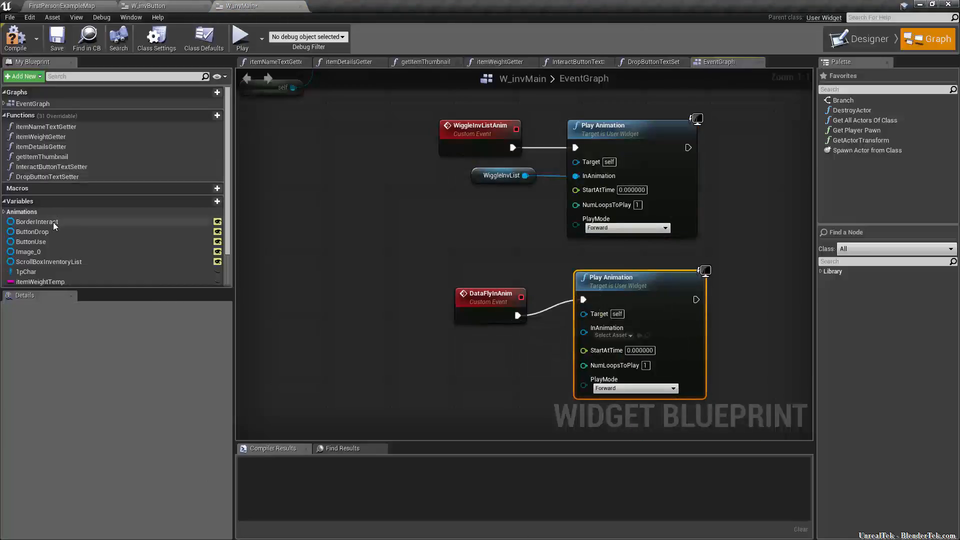
left_click(4, 212)
left_click_drag(40, 222, 584, 328)
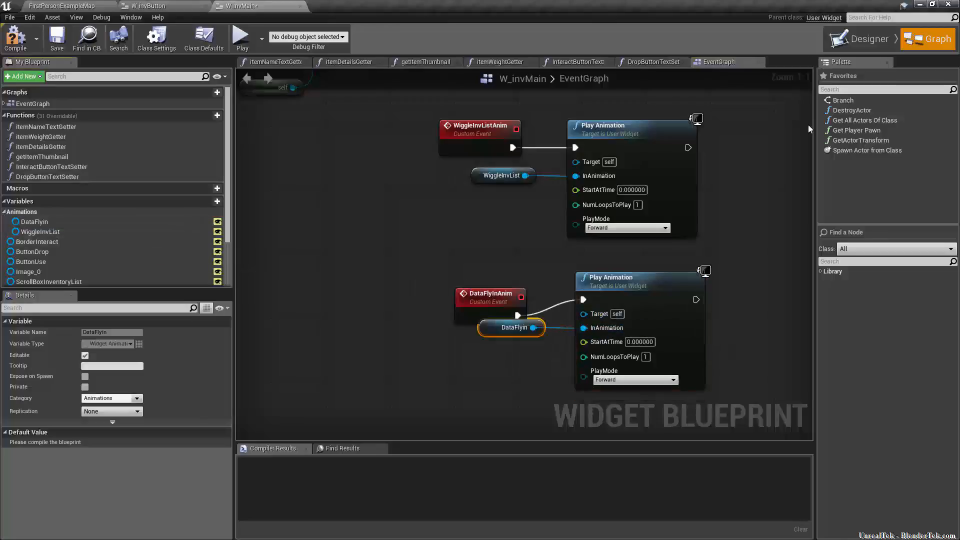
Step: In W_invButton's event graph, branch w_invMainRef through a reroute node while keeping it wired directly to Wiggle Inv List Anim's Target
left_click(870, 38)
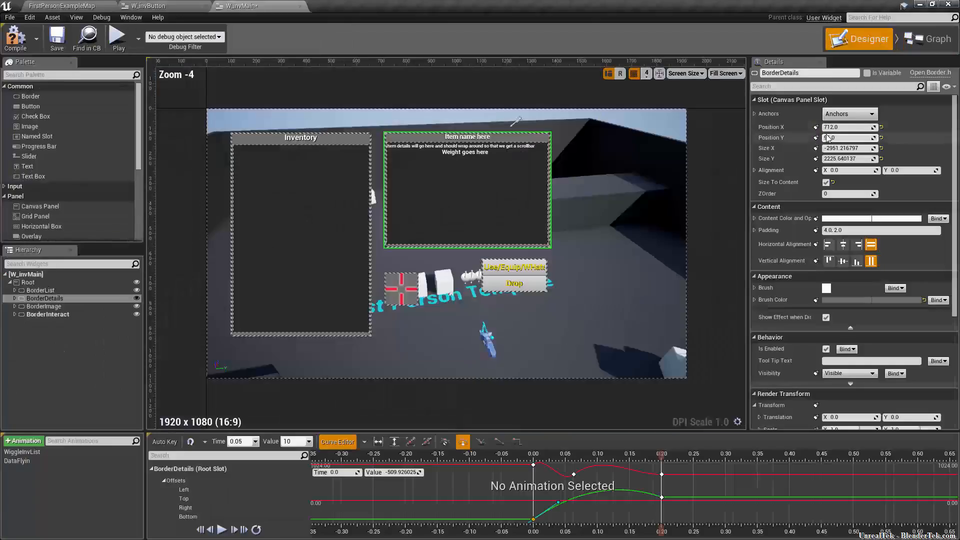
left_click(129, 5)
left_click(927, 39)
right_click_drag(611, 223, 450, 248)
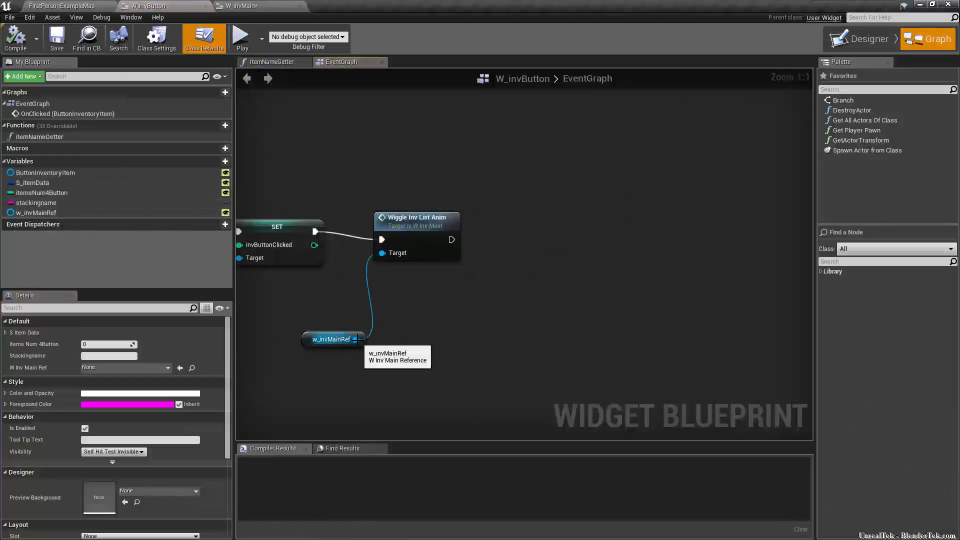
double_click(371, 298)
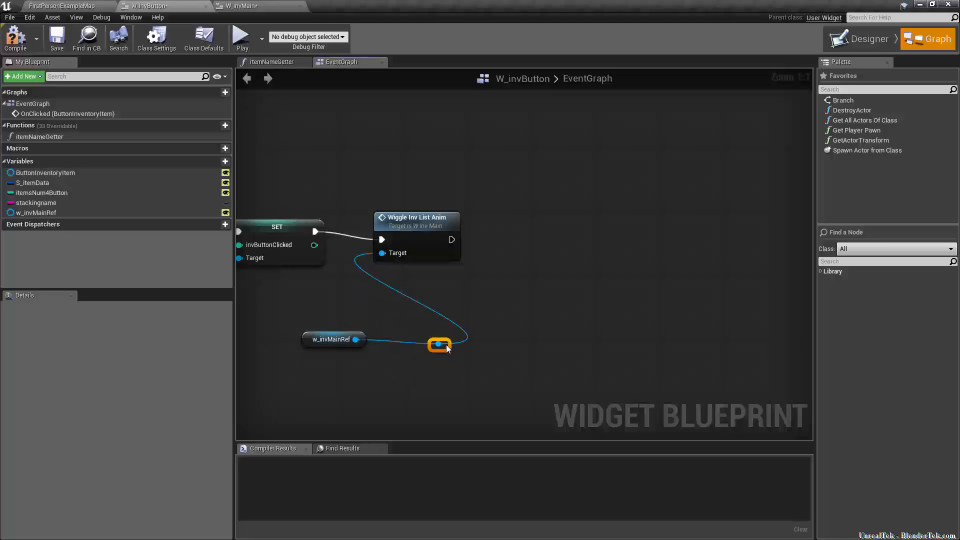
left_click_drag(445, 346, 485, 350)
left_click_drag(355, 339, 383, 253)
mouse_move(479, 345)
left_mouse_down()
mouse_move(551, 233)
mouse_move(484, 344)
left_mouse_up()
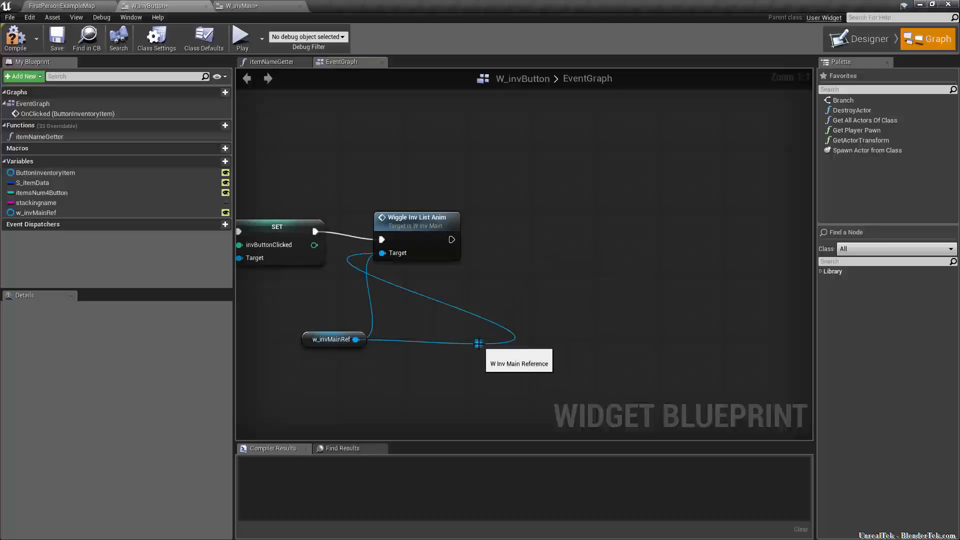
left_click(382, 254, "alt")
left_click_drag(356, 341, 389, 257)
Step: Add a Data Fly in Anim call from the reroute node and run it after Wiggle Inv List Anim
left_click_drag(479, 344, 510, 238)
type("datafly")
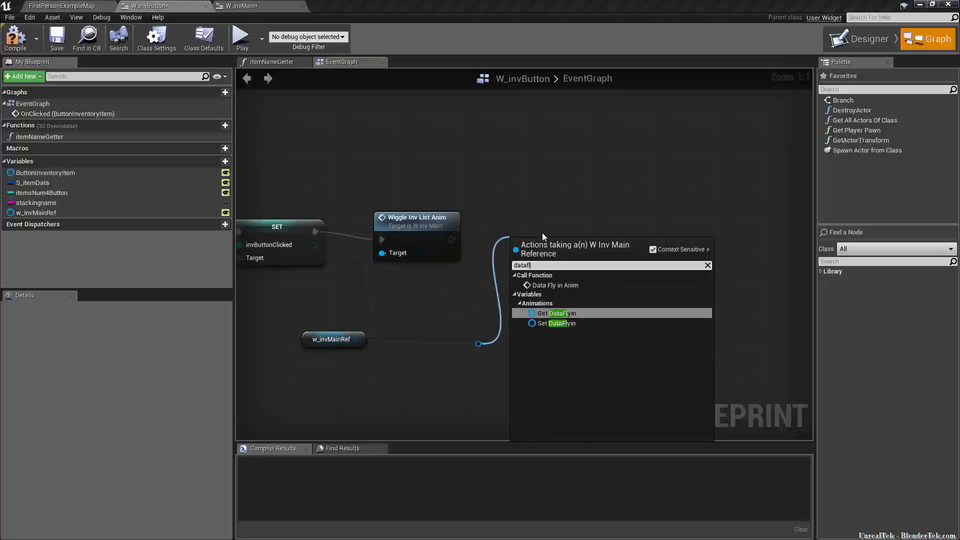
left_click(555, 286)
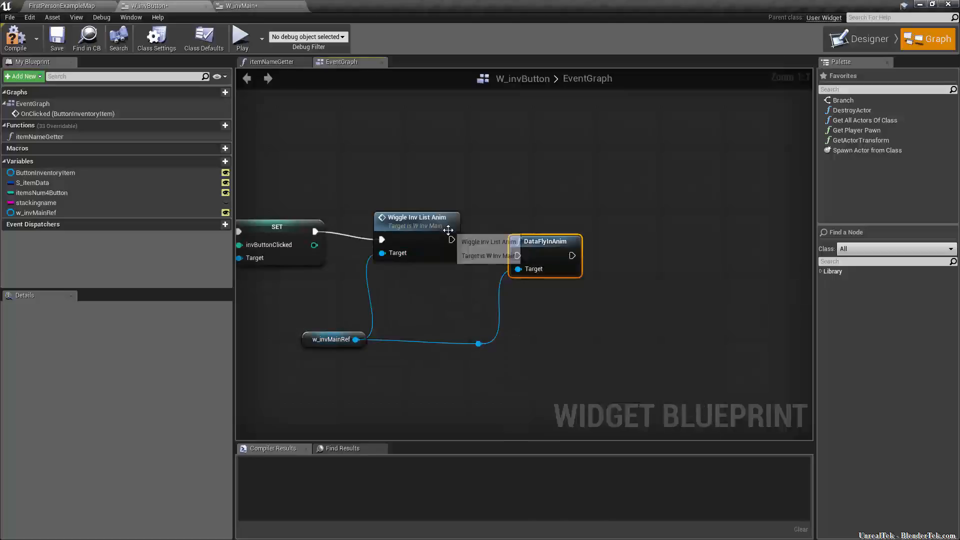
left_click_drag(452, 239, 531, 235)
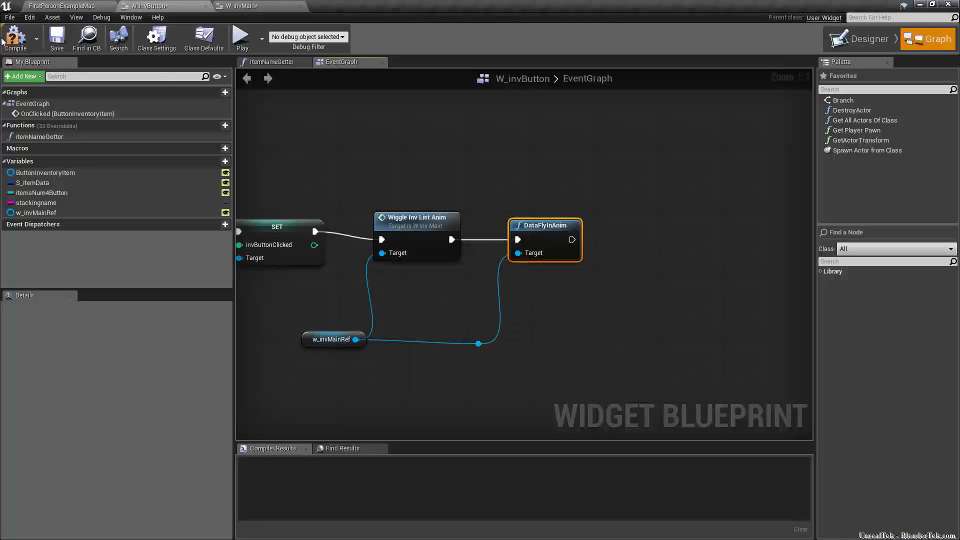
Step: Compile the W_invMain and W_invButton widget blueprints so the new event call resolves
left_click(72, 7)
left_click(241, 5)
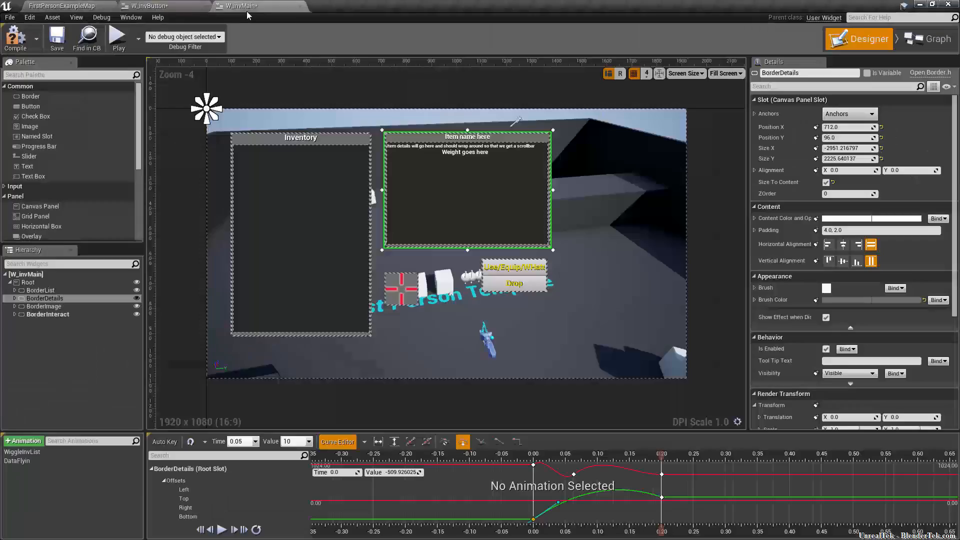
left_click(147, 6)
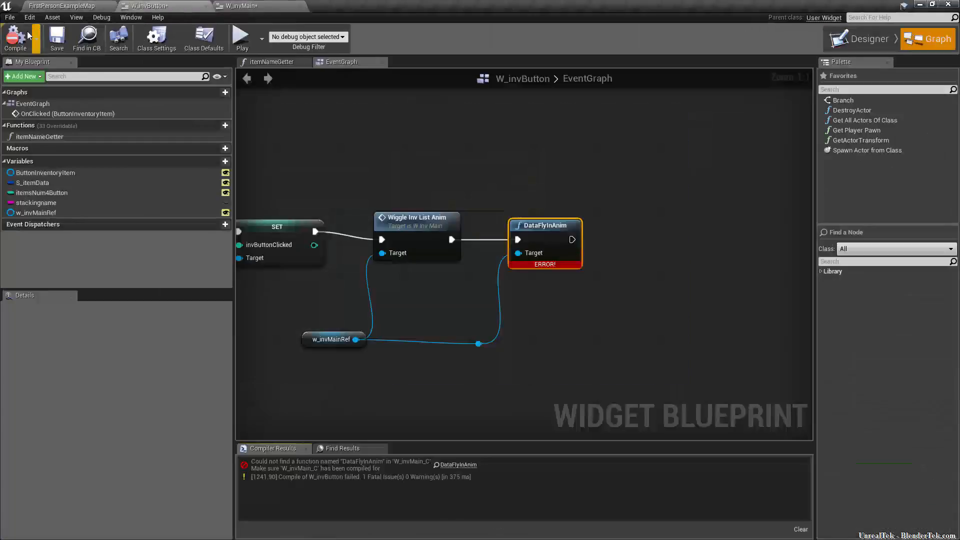
left_click(240, 6)
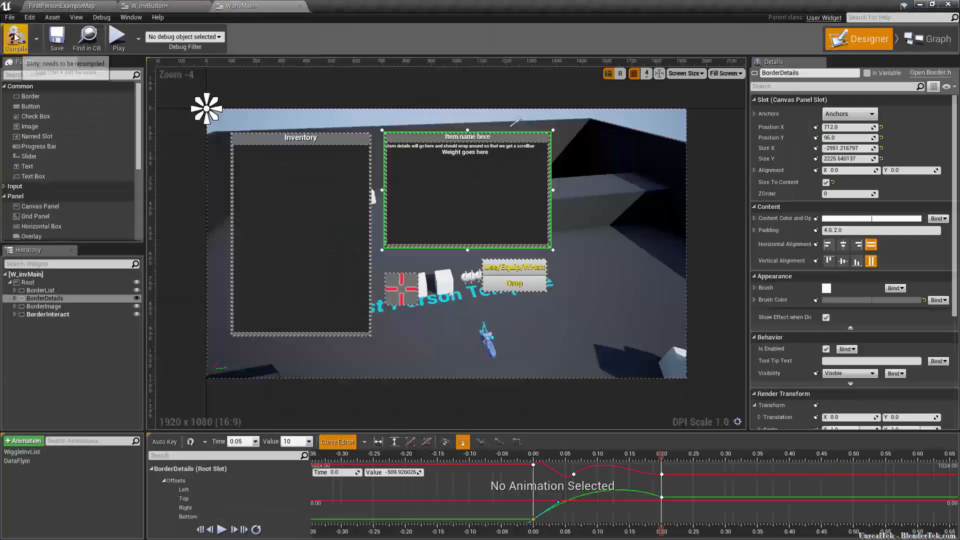
left_click(148, 5)
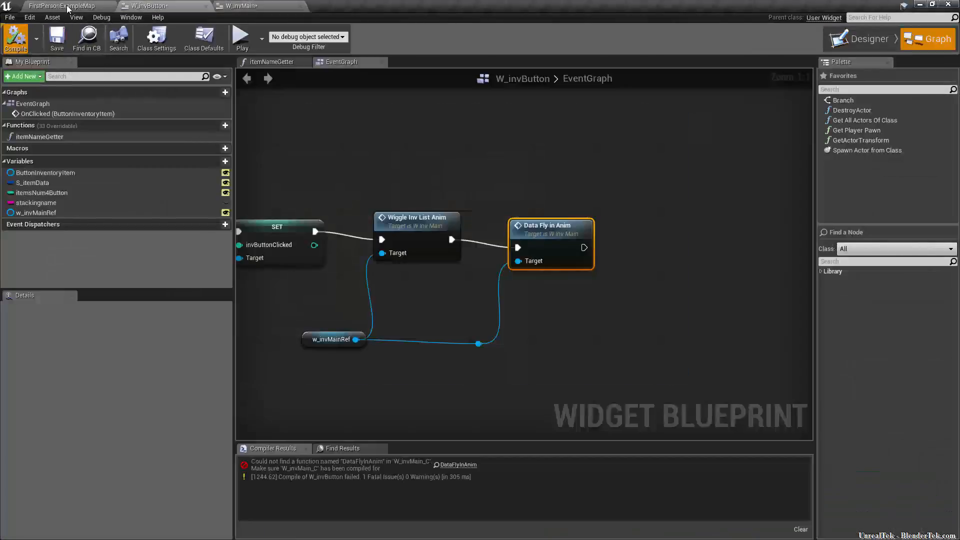
Step: Play-test FirstPersonExampleMap, choosing Peice of Wood in the inventory to check the details border's fly-in, and end the session
left_click(70, 6)
left_click(456, 36)
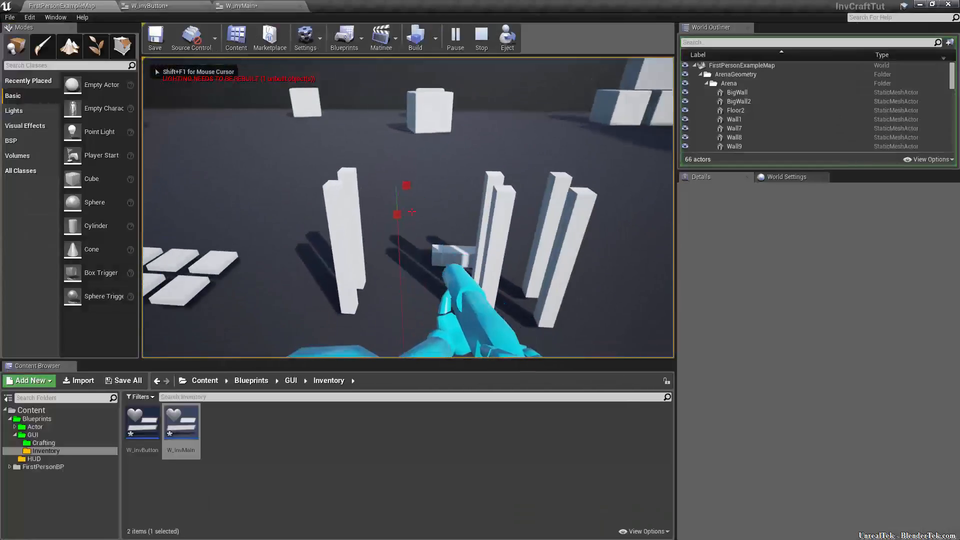
key("i")
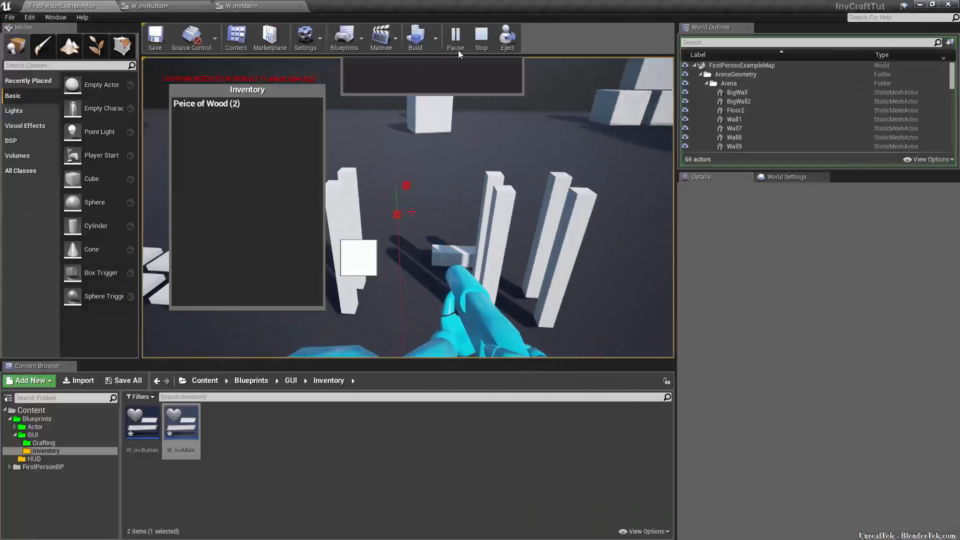
left_click(211, 103)
key("Escape")
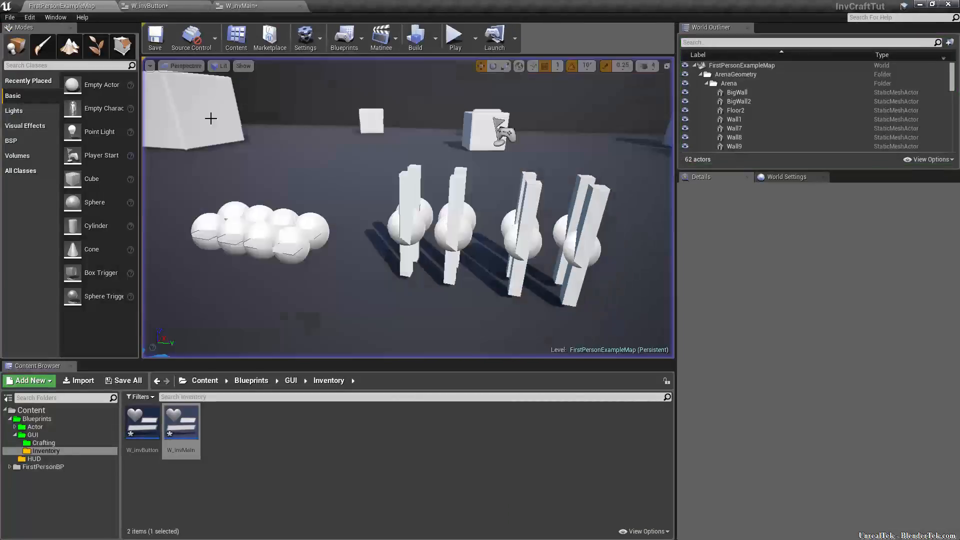
Step: In DataFlyin, move BorderDetails off-screen to Position X of about 2237 at 0.00 s, key it and play the animation
left_click(242, 5)
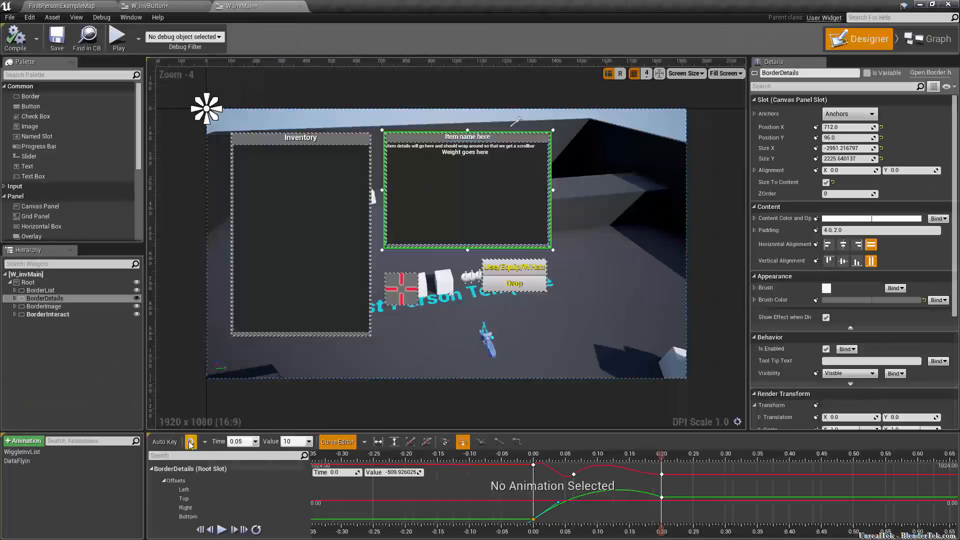
left_click(17, 460)
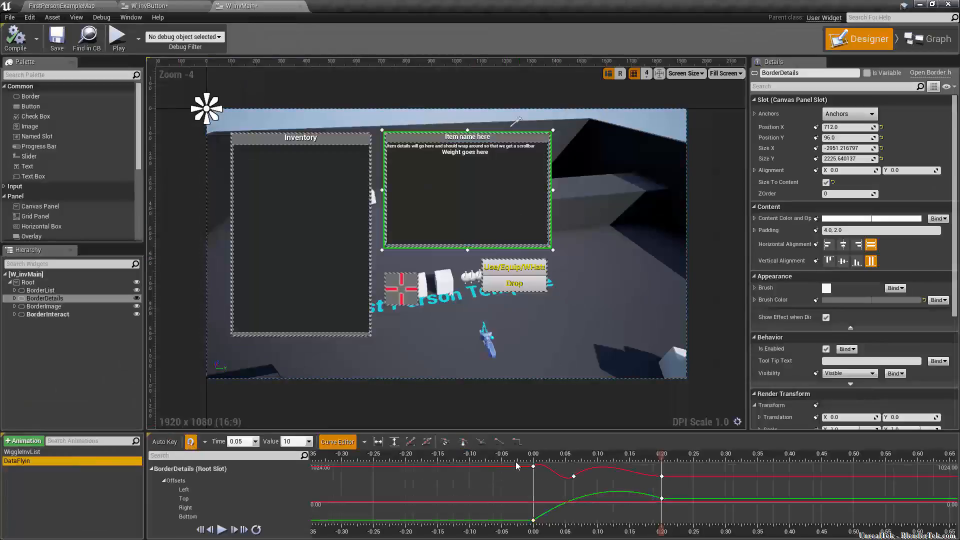
left_click_drag(660, 457, 533, 457)
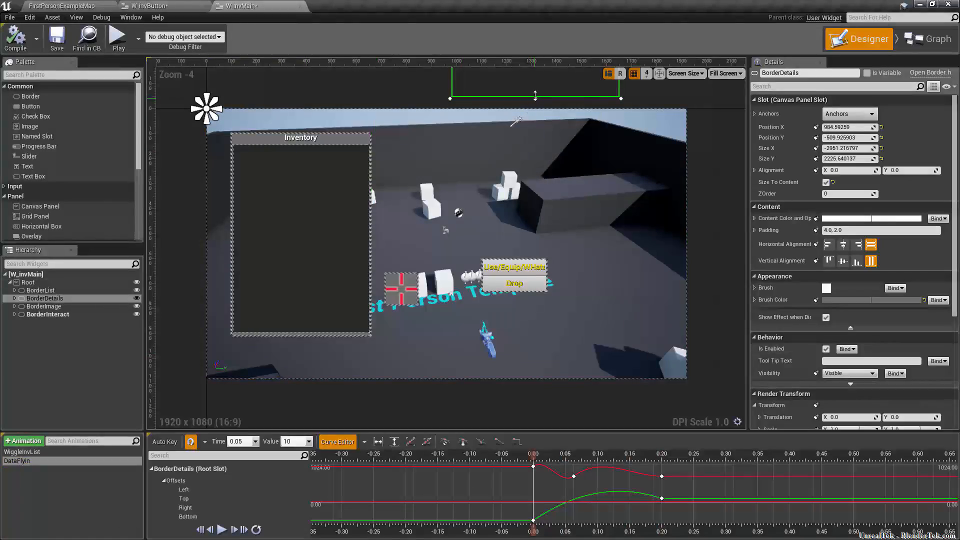
left_click_drag(535, 91, 535, 89)
right_click_drag(718, 194, 662, 382)
left_click_drag(481, 167, 708, 89)
left_click(817, 128)
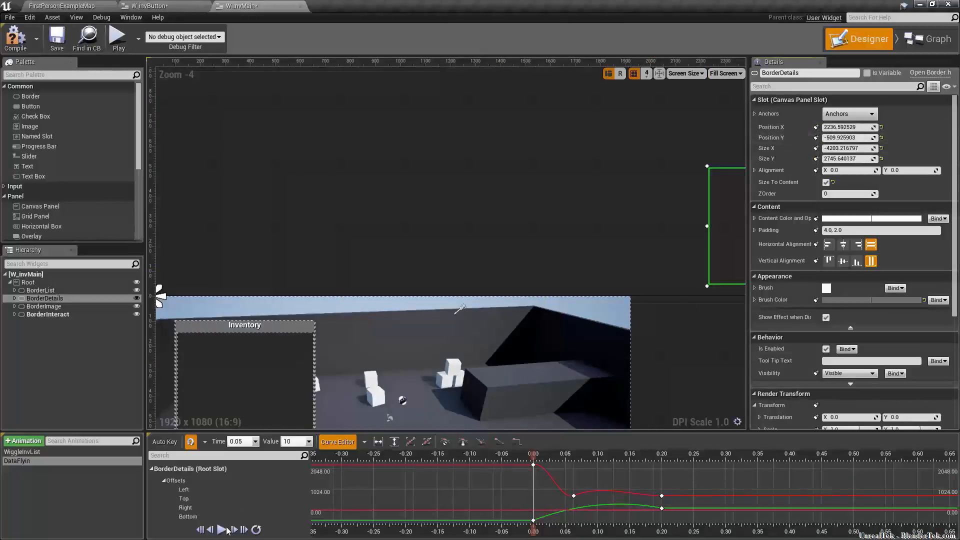
left_click(222, 528)
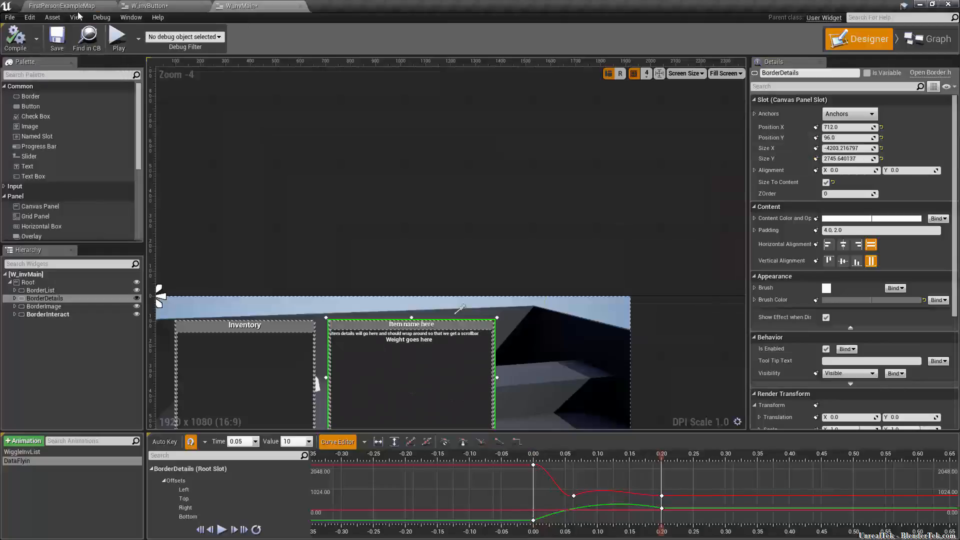
Step: Play-test the map again, collecting wood and repeatedly choosing Peice of Wood in the inventory to check the revised fly-in
left_click(62, 6)
left_click(455, 37)
key("w")
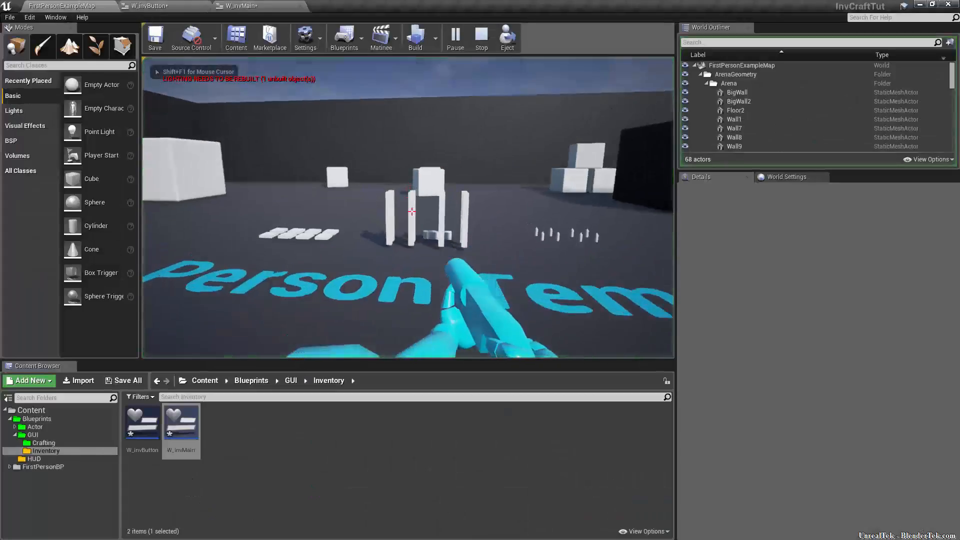
key("e")
key("i")
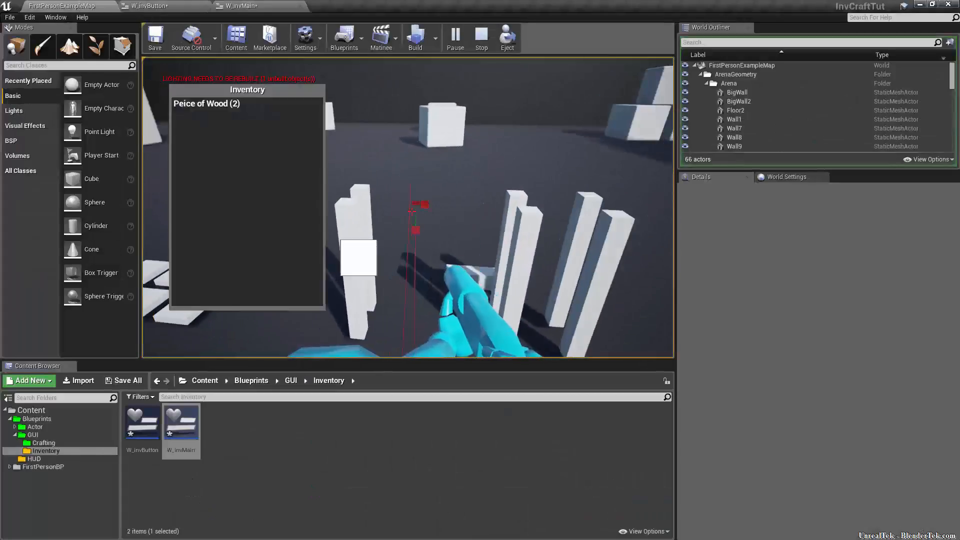
left_click(218, 106)
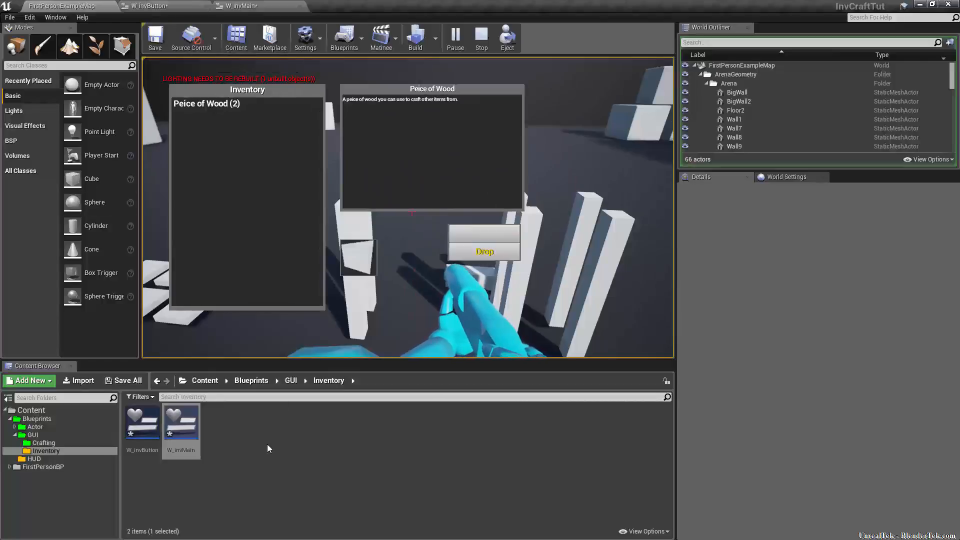
left_click(202, 107)
left_click(202, 107)
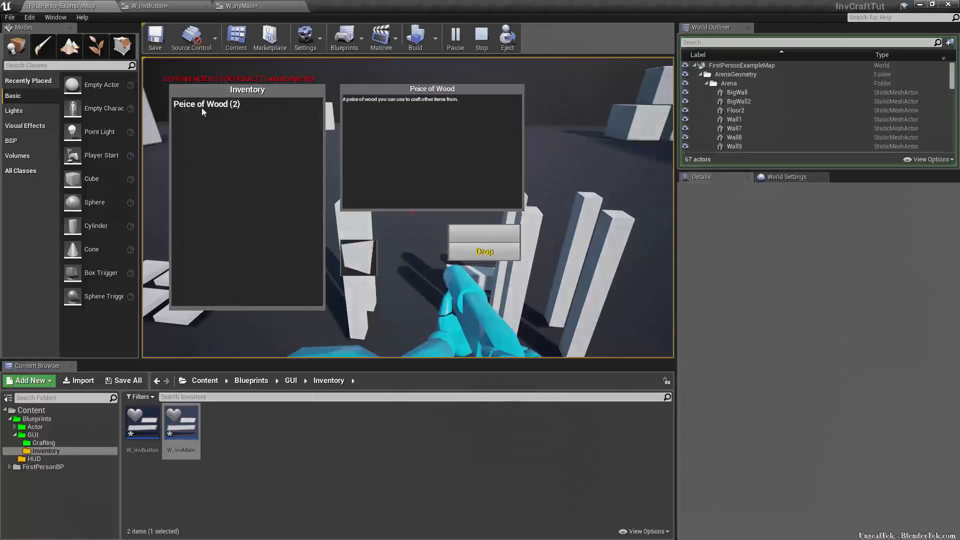
key("Escape")
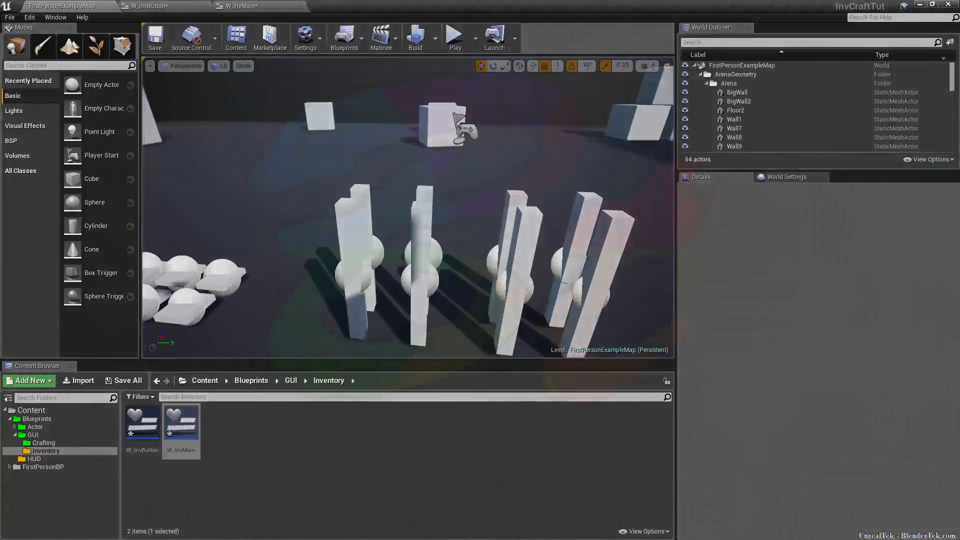